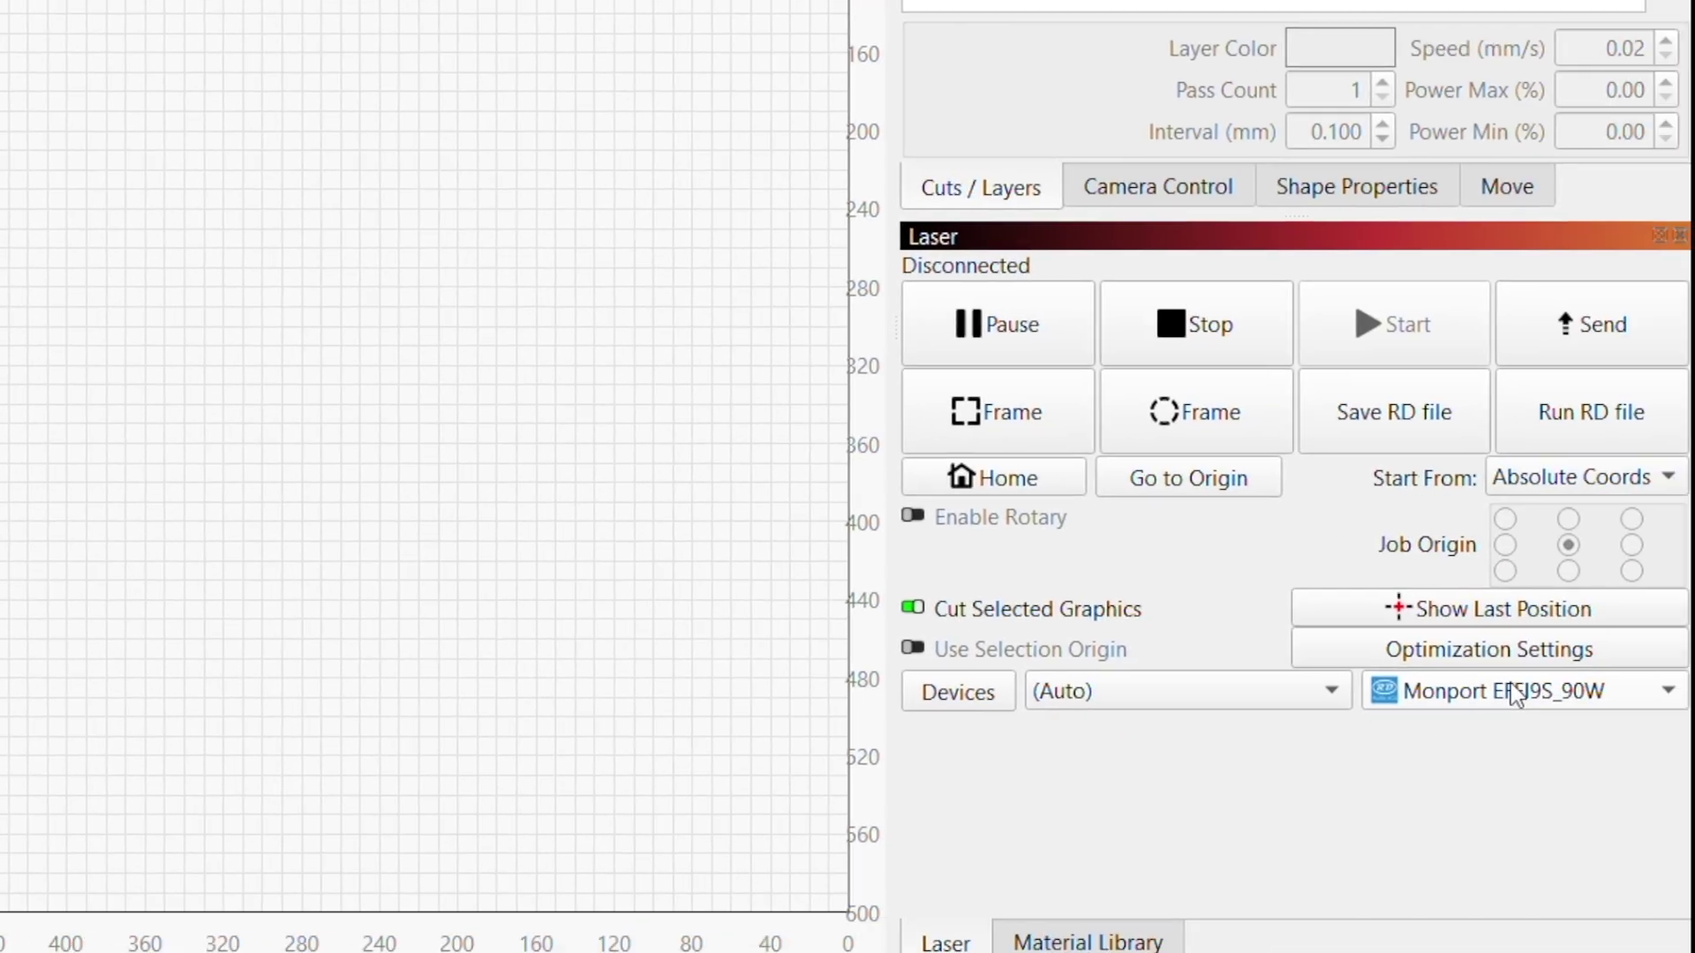
Switch the device to Monport GM60 MOPA Fiber_60w and import the Predator and Alien screenshots
click(1518, 702)
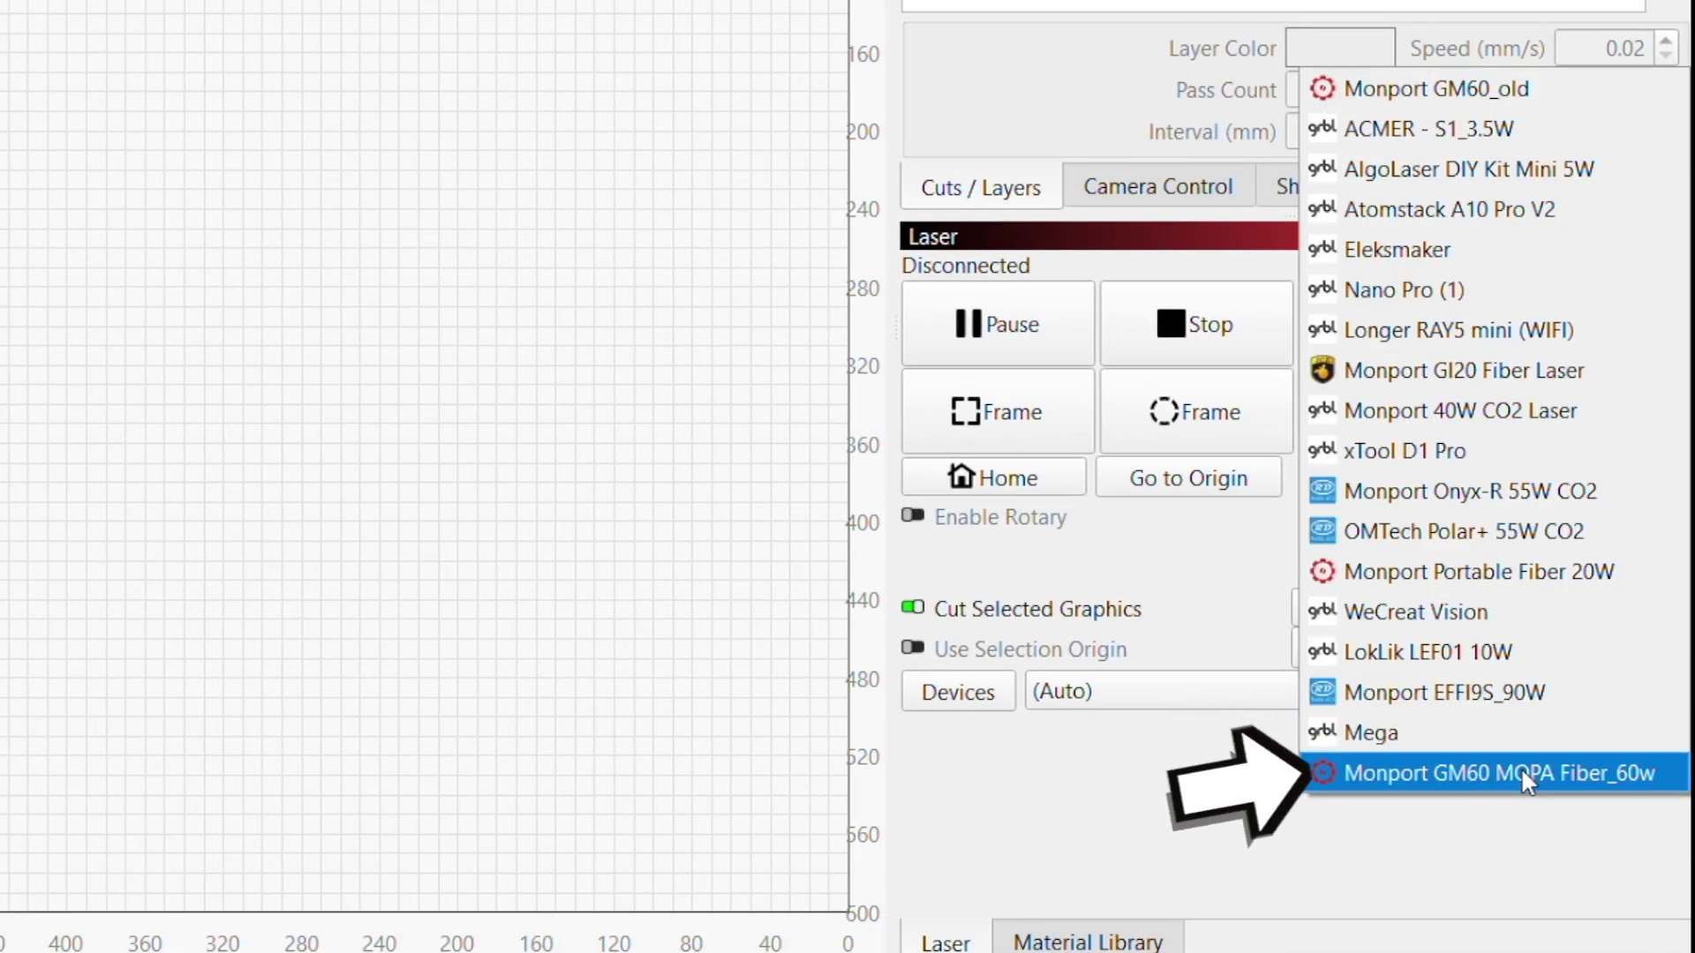
click(1522, 774)
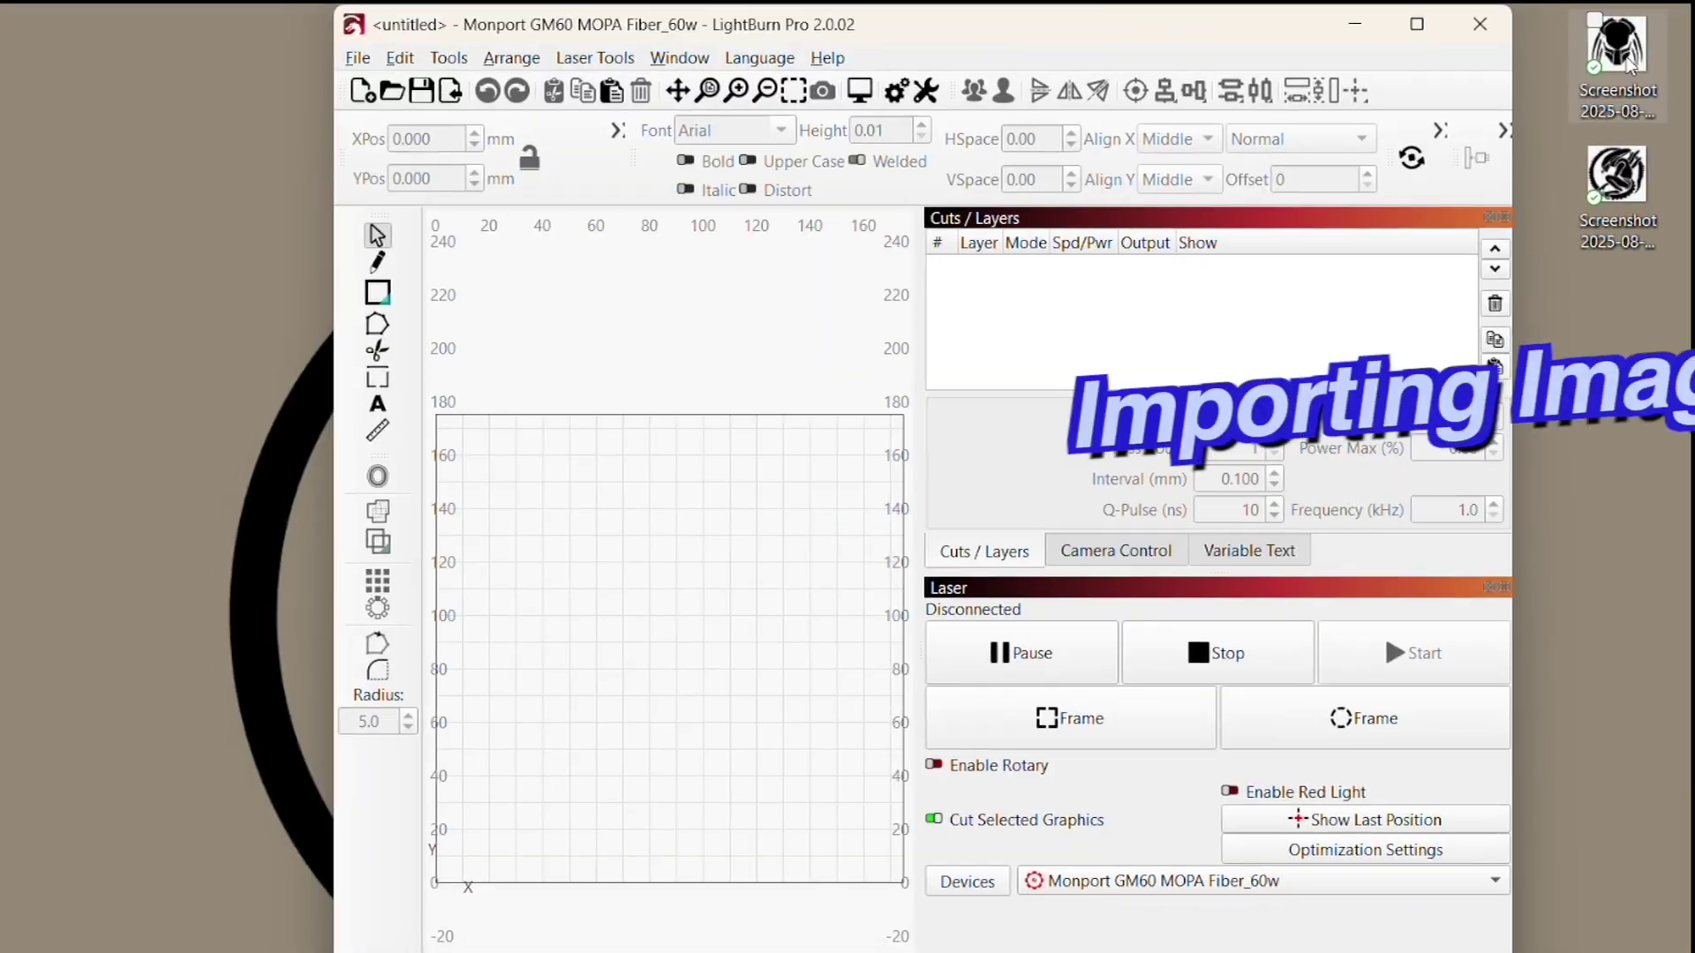
drag(1620, 49, 792, 565)
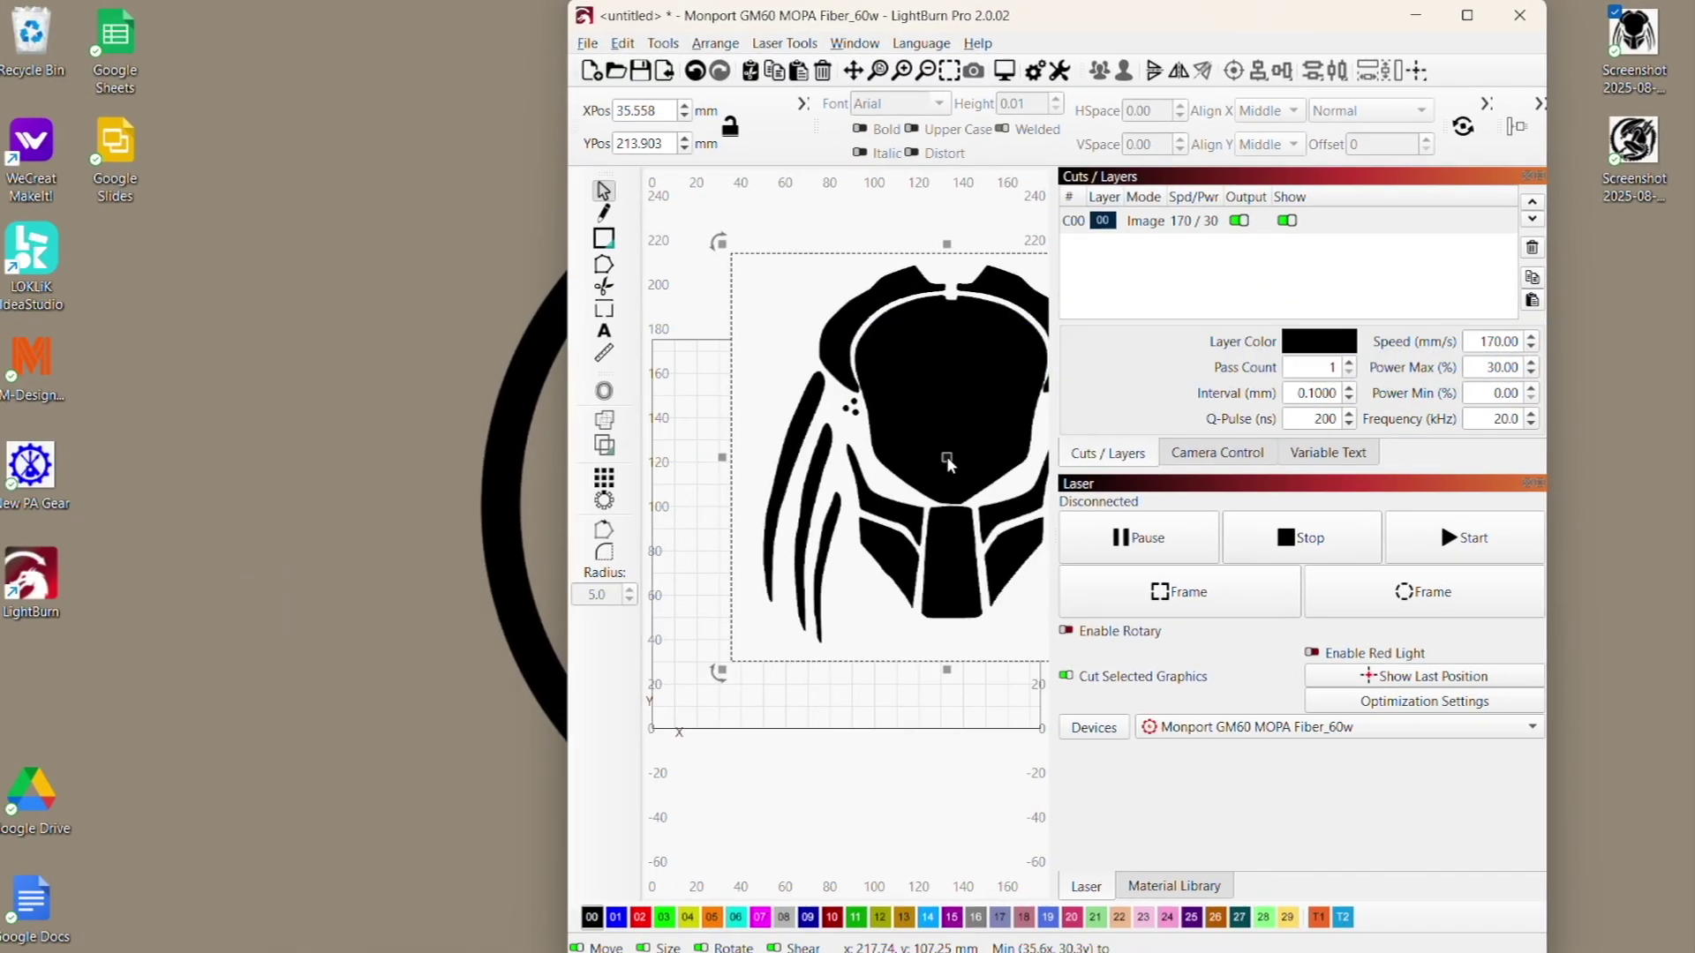
drag(1633, 142, 827, 787)
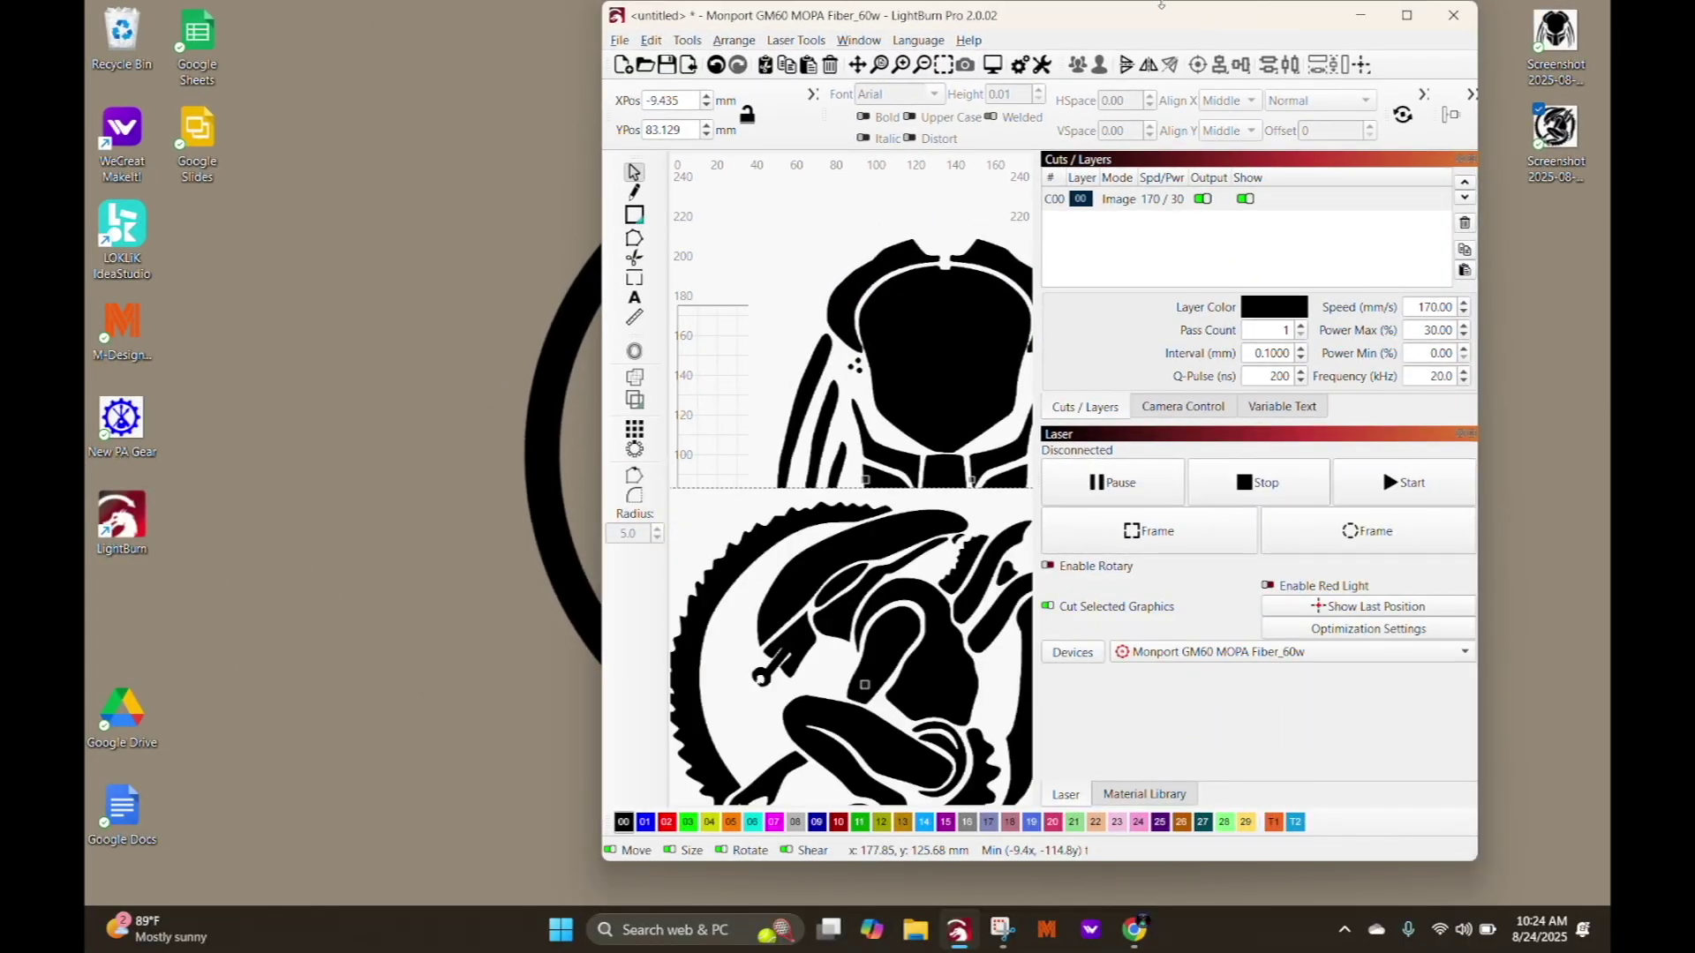
Move the Predator image above the bed and the Alien image to its right
key(super+Up)
scroll(597, 424, down, 5)
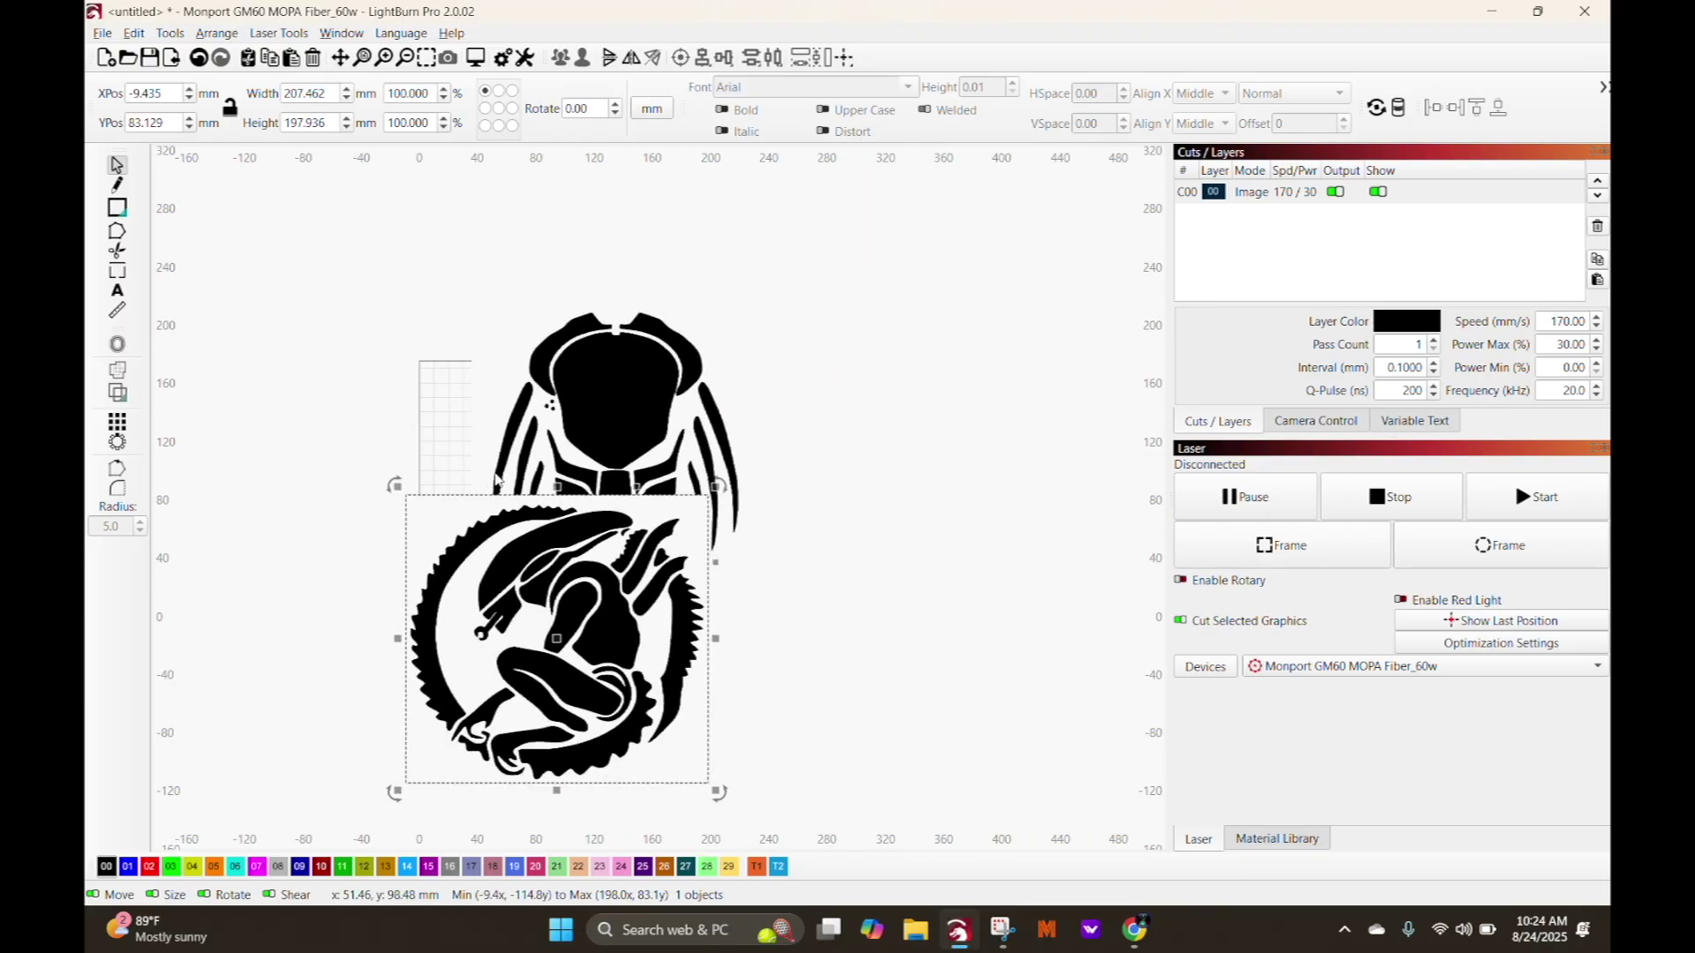
drag(597, 425, 641, 275)
drag(552, 571, 879, 574)
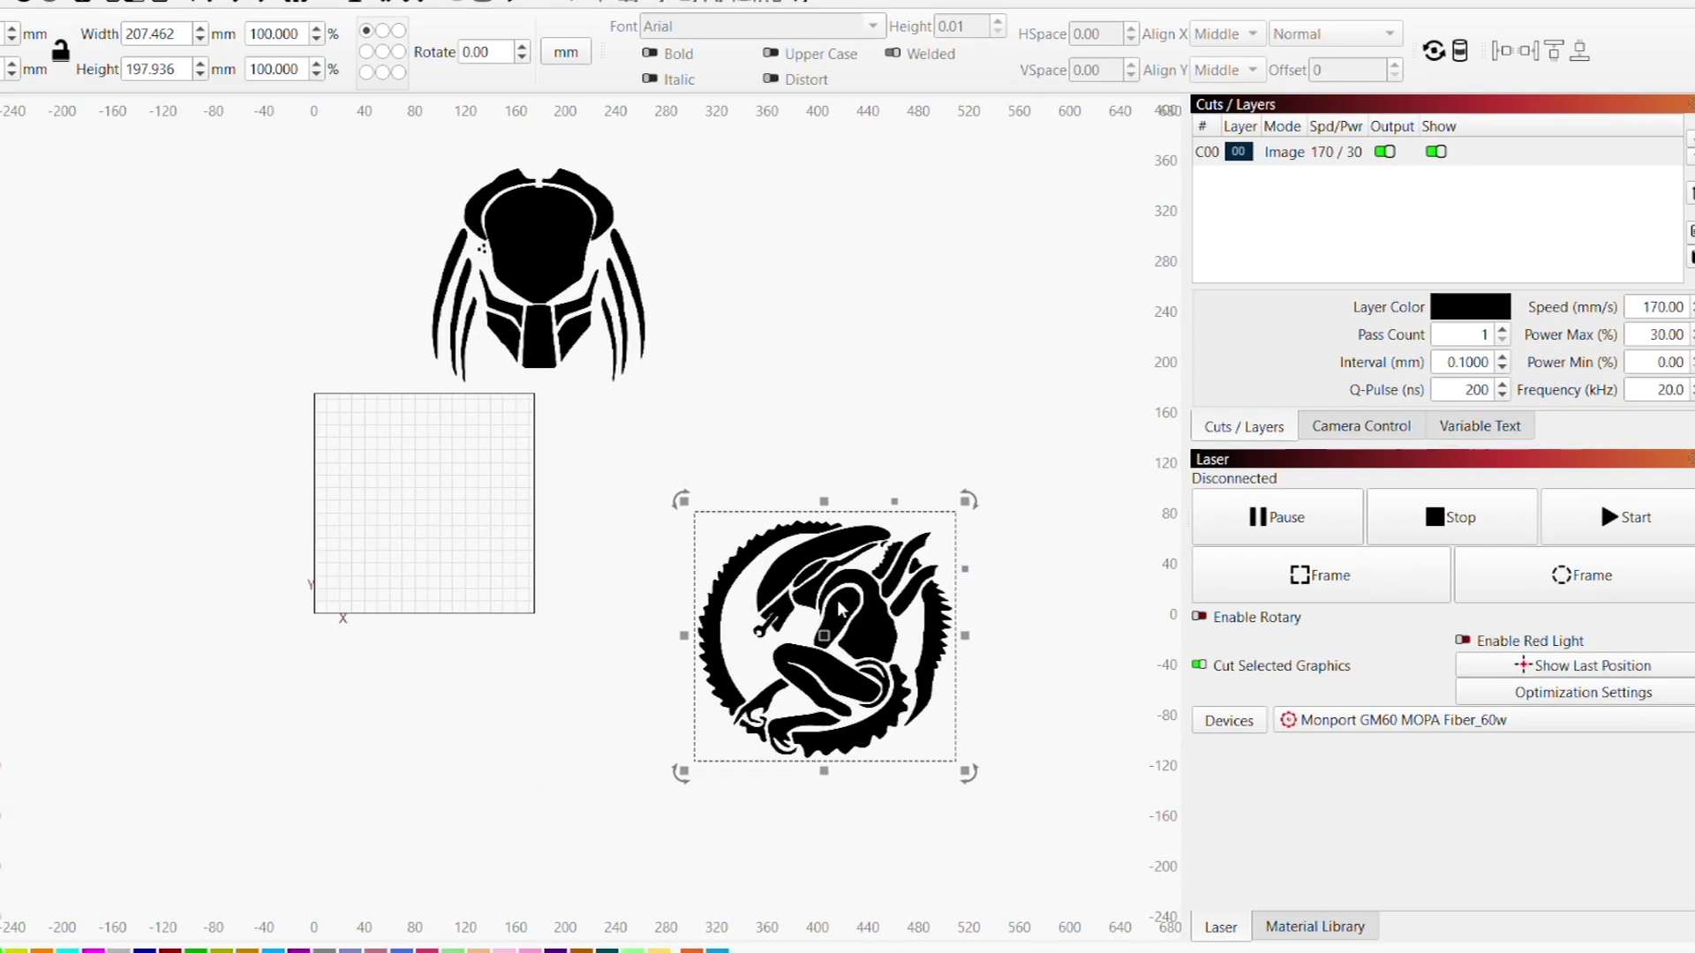
Trace the Alien image into vector shapes, deleting the original bitmap
right_click(840, 607)
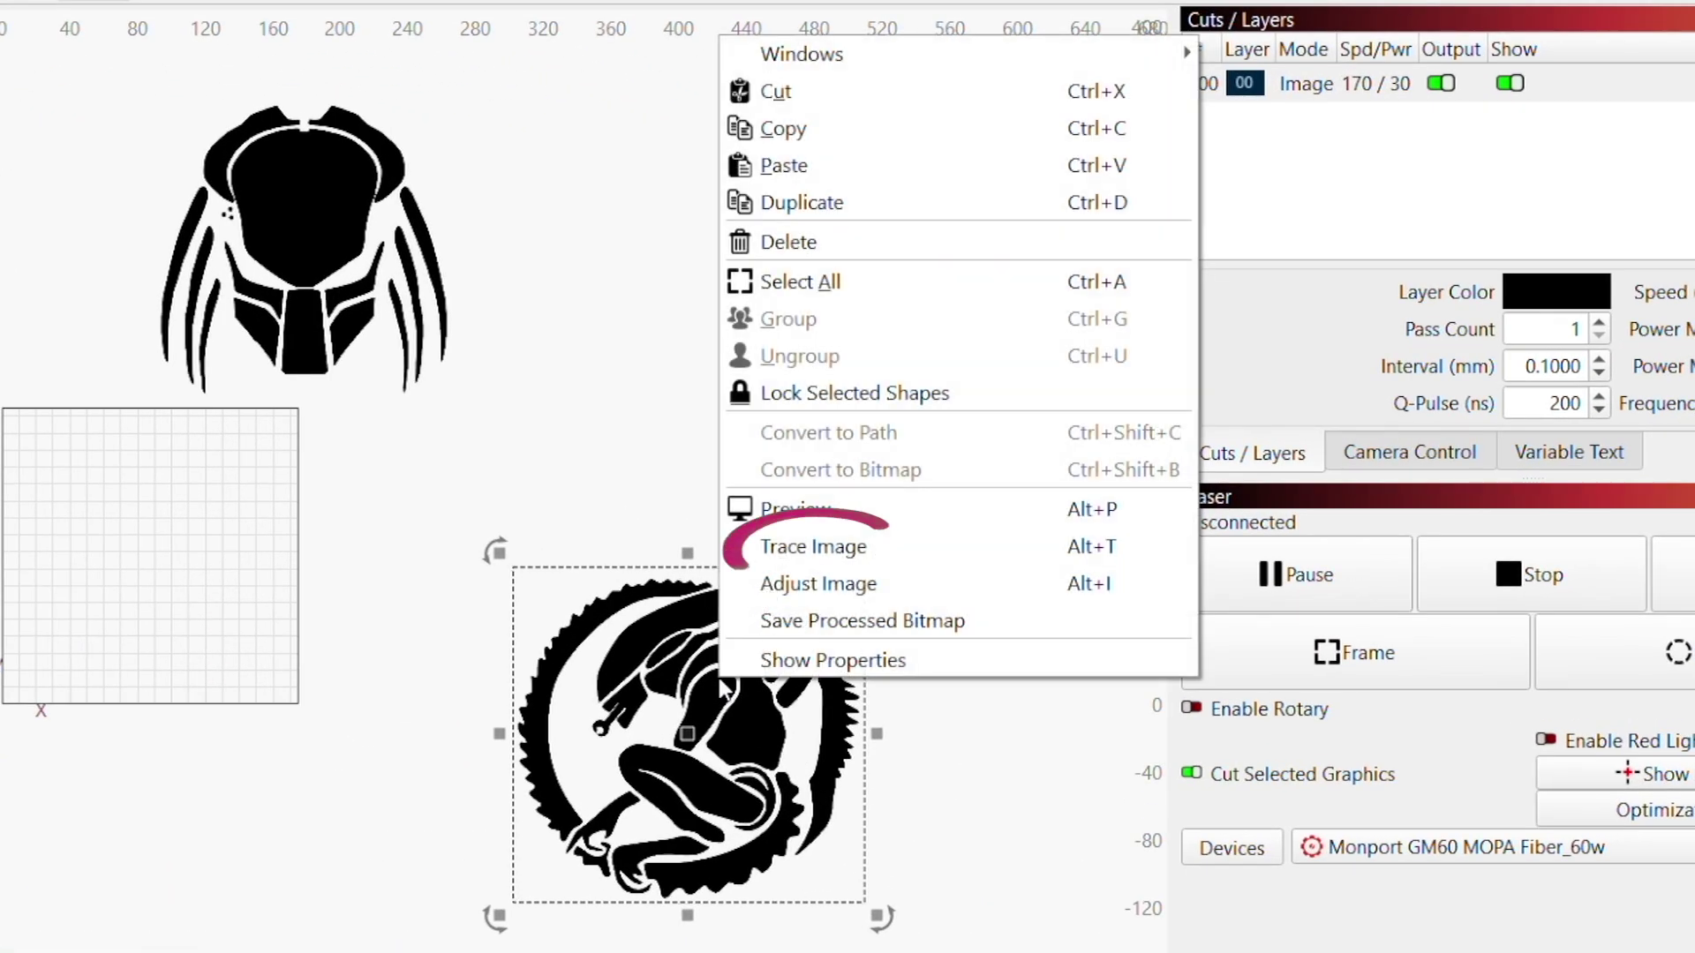
click(866, 558)
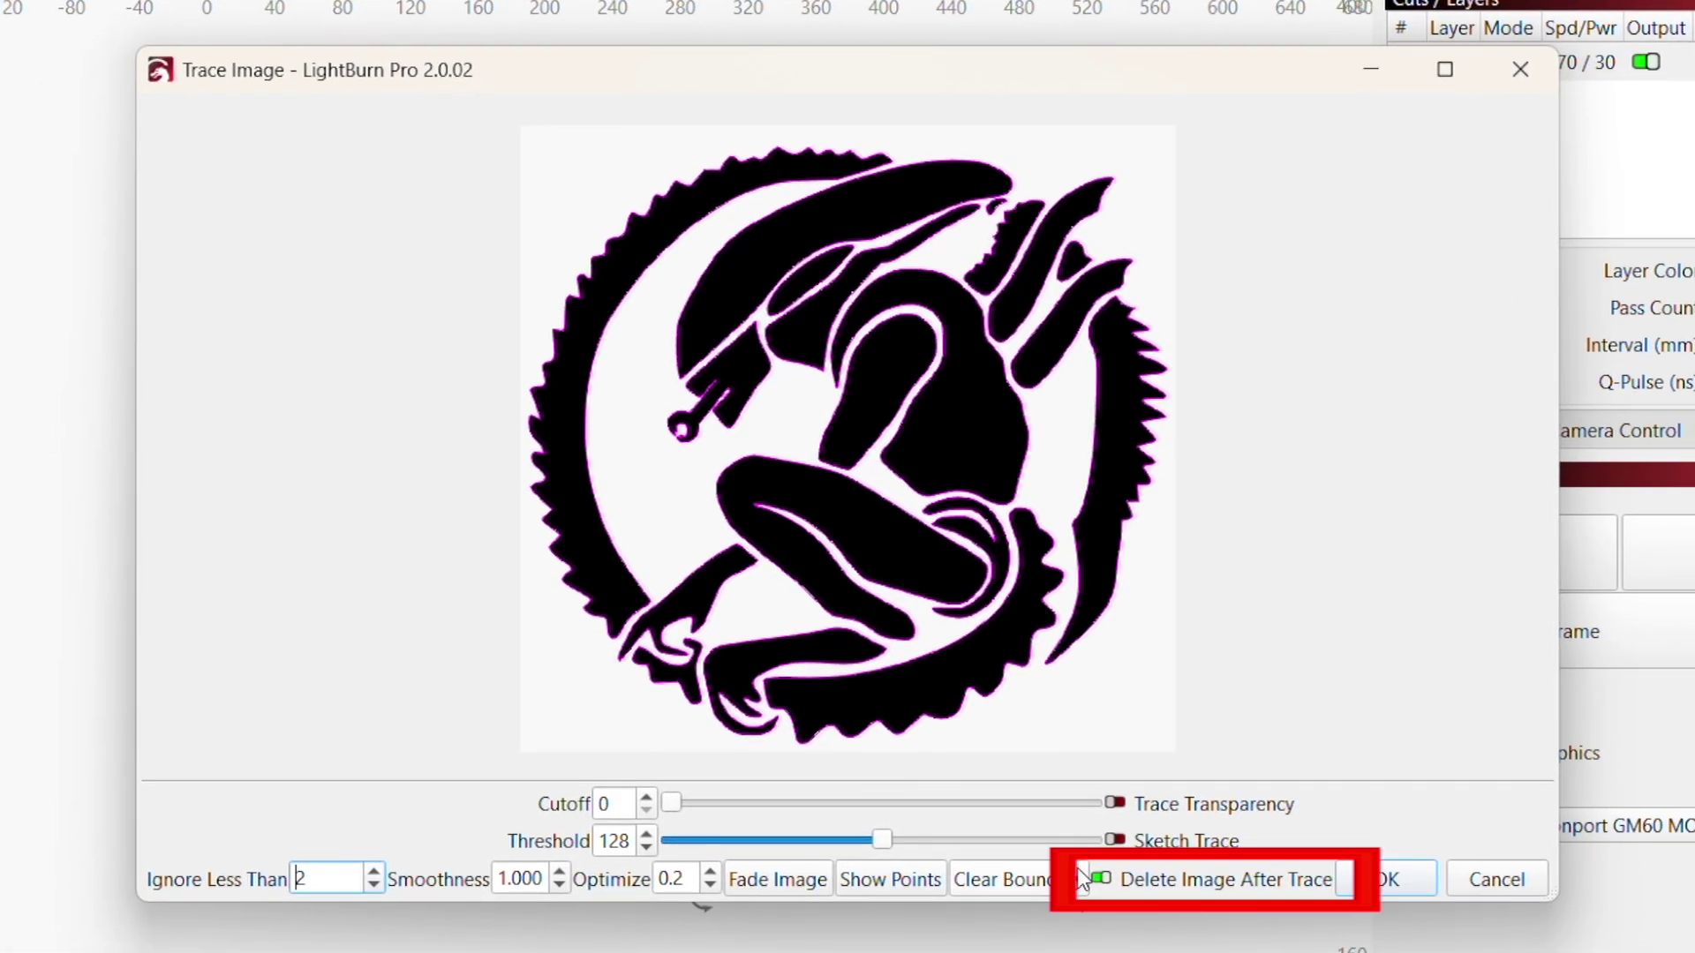
click(1403, 878)
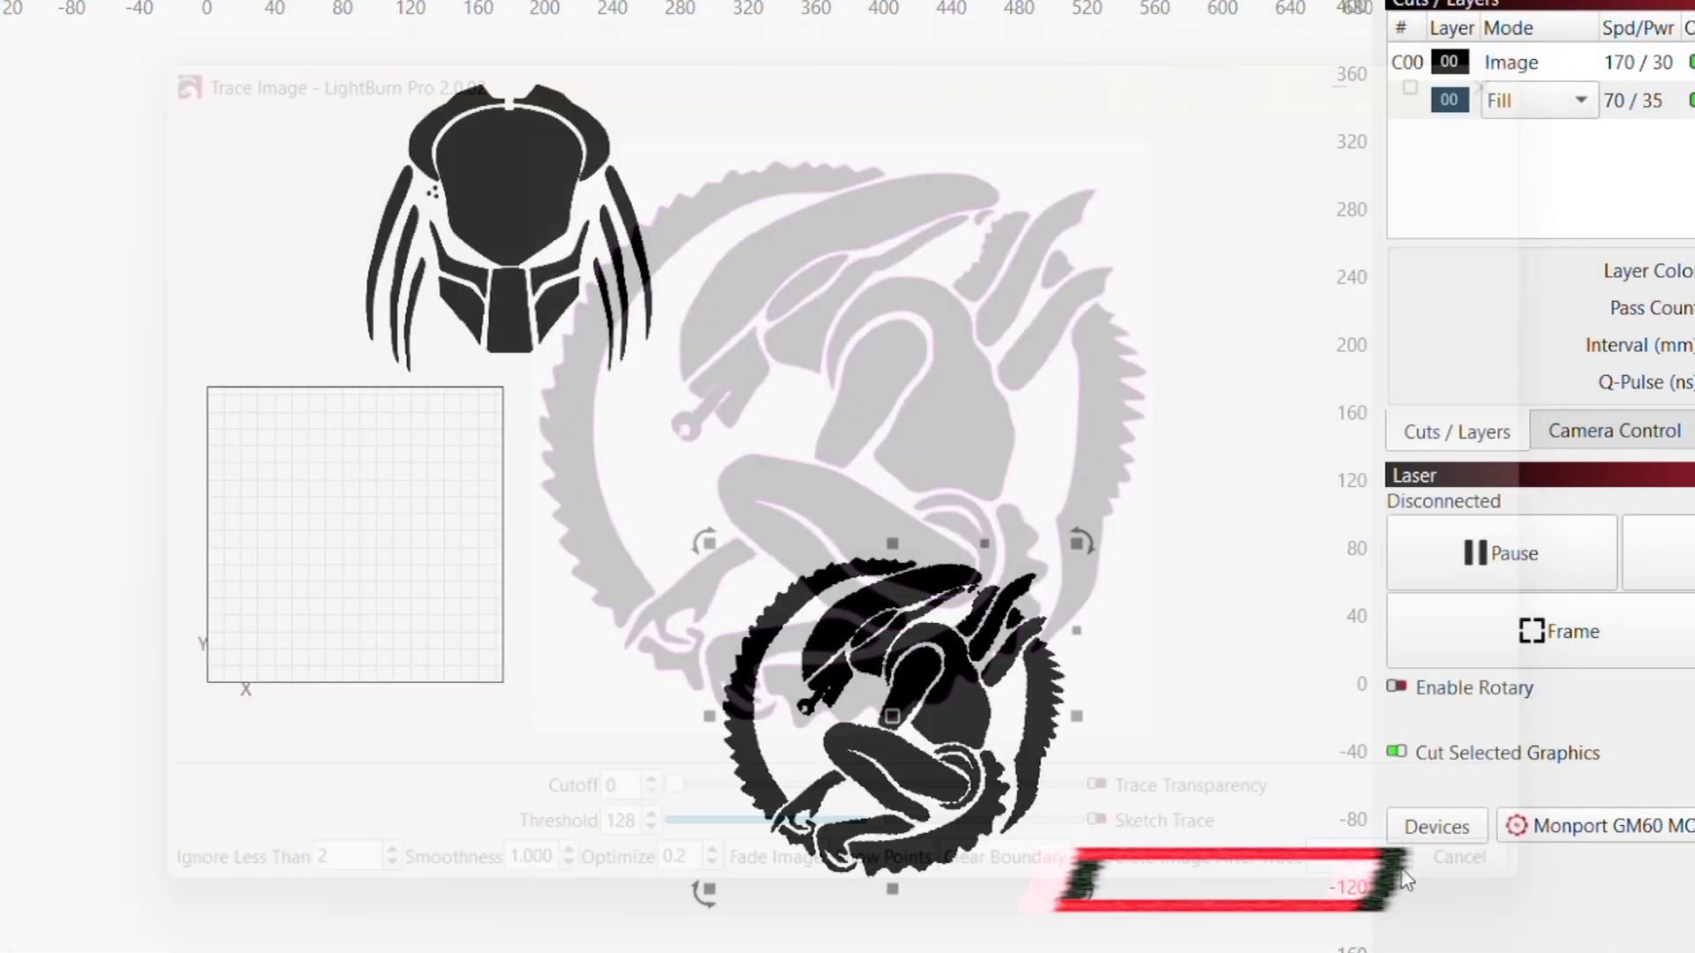
Trace the Predator image into vector shapes, deleting the original bitmap
right_click(486, 169)
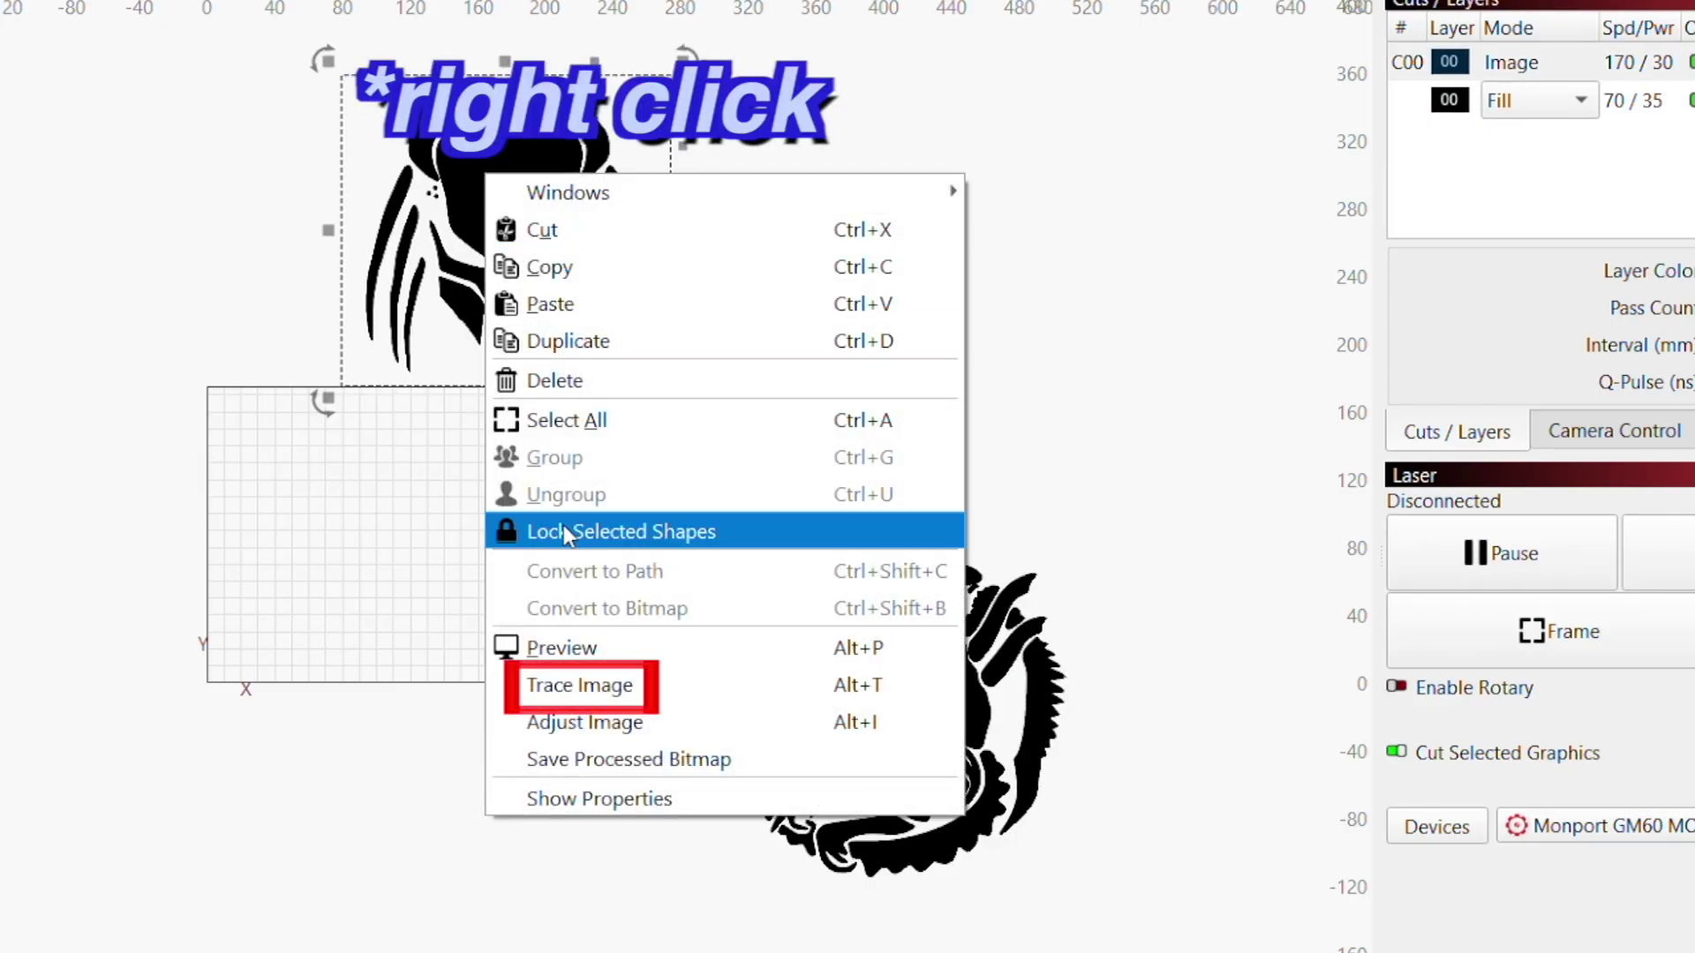
click(582, 687)
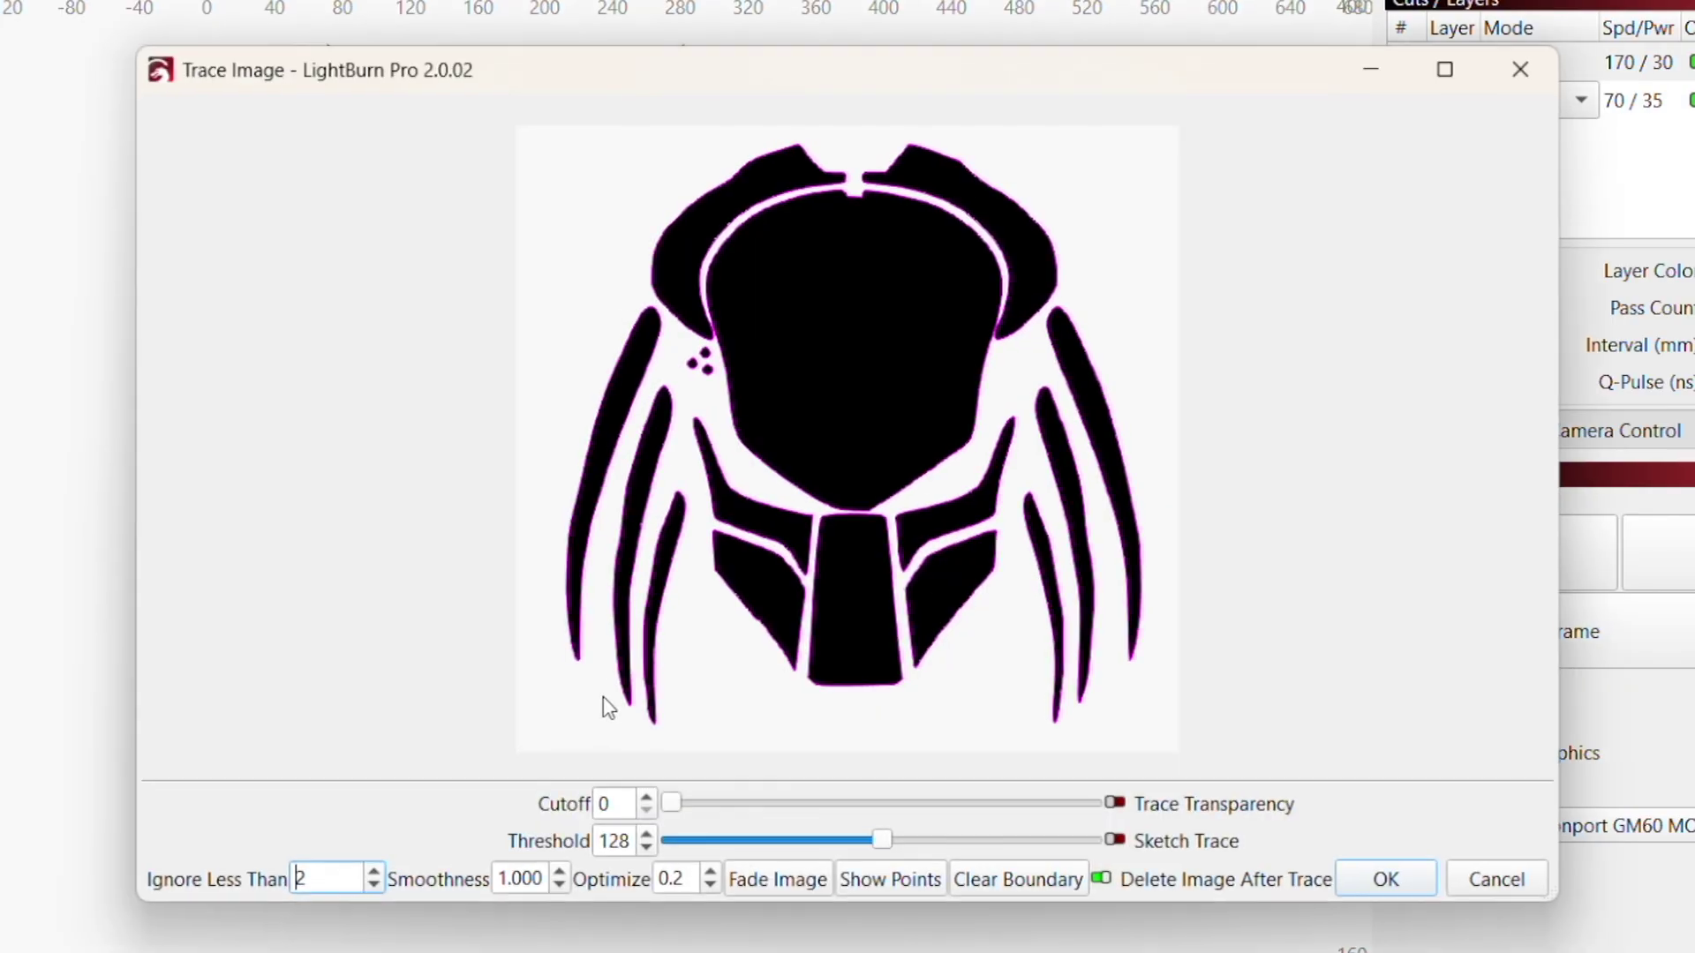
click(1385, 881)
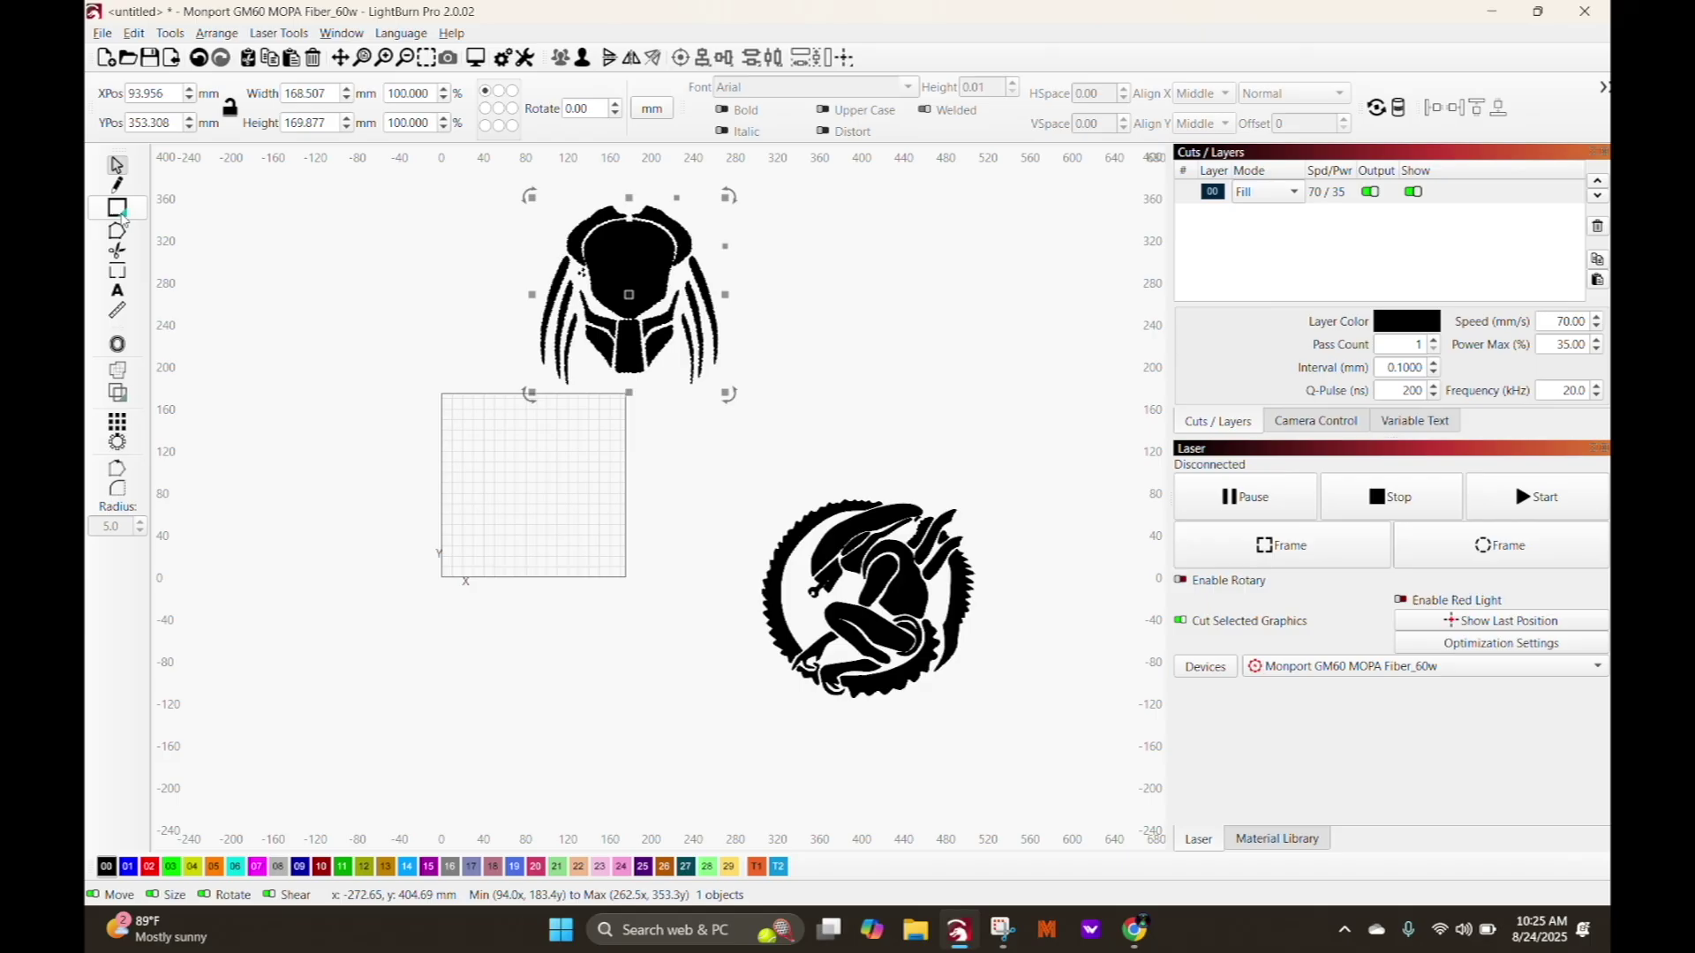
Draw an ellipse on the bed with the Ellipse tool
click(121, 216)
click(171, 234)
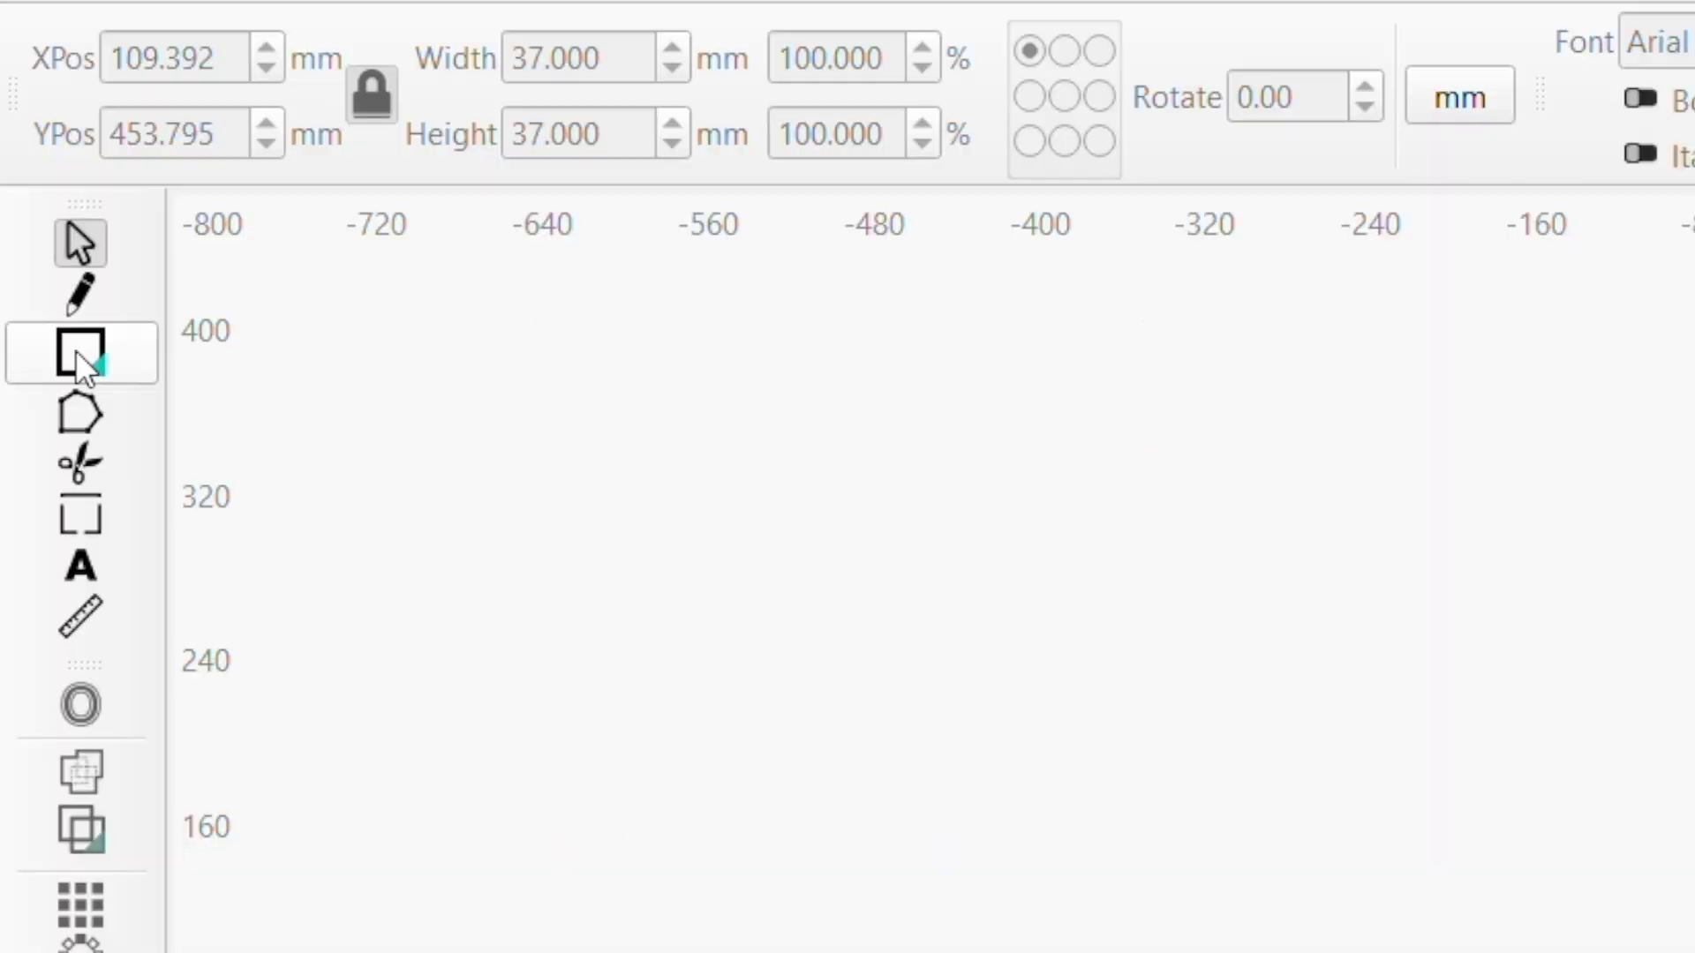
click(119, 210)
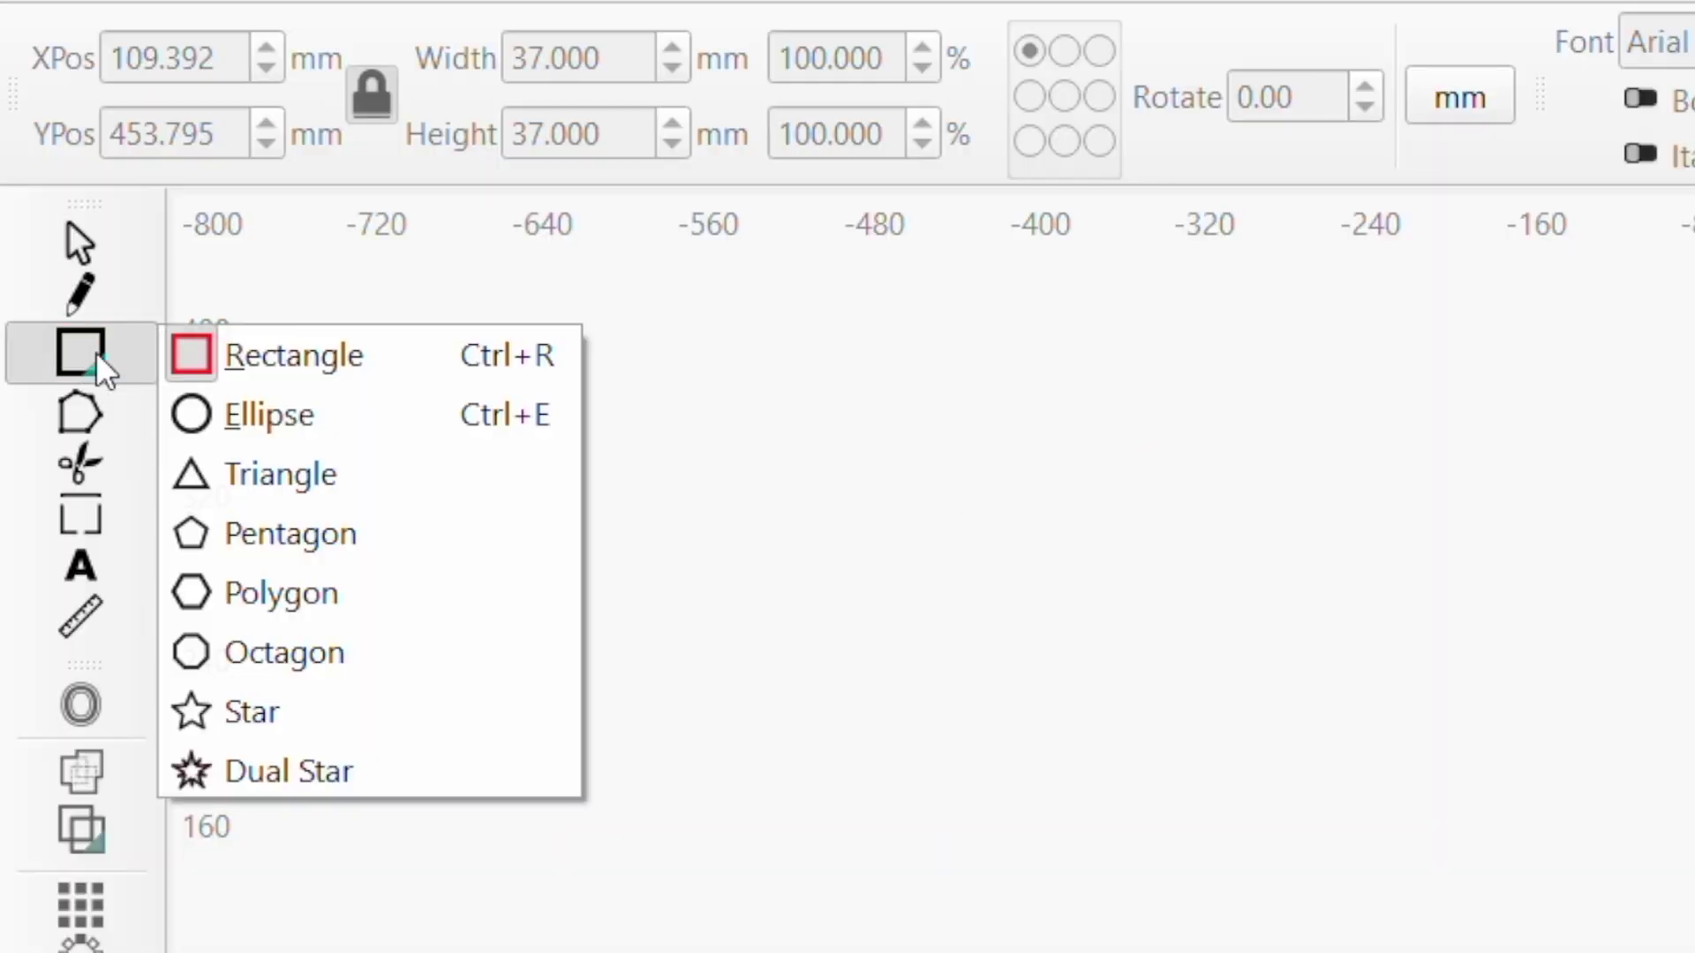
click(199, 415)
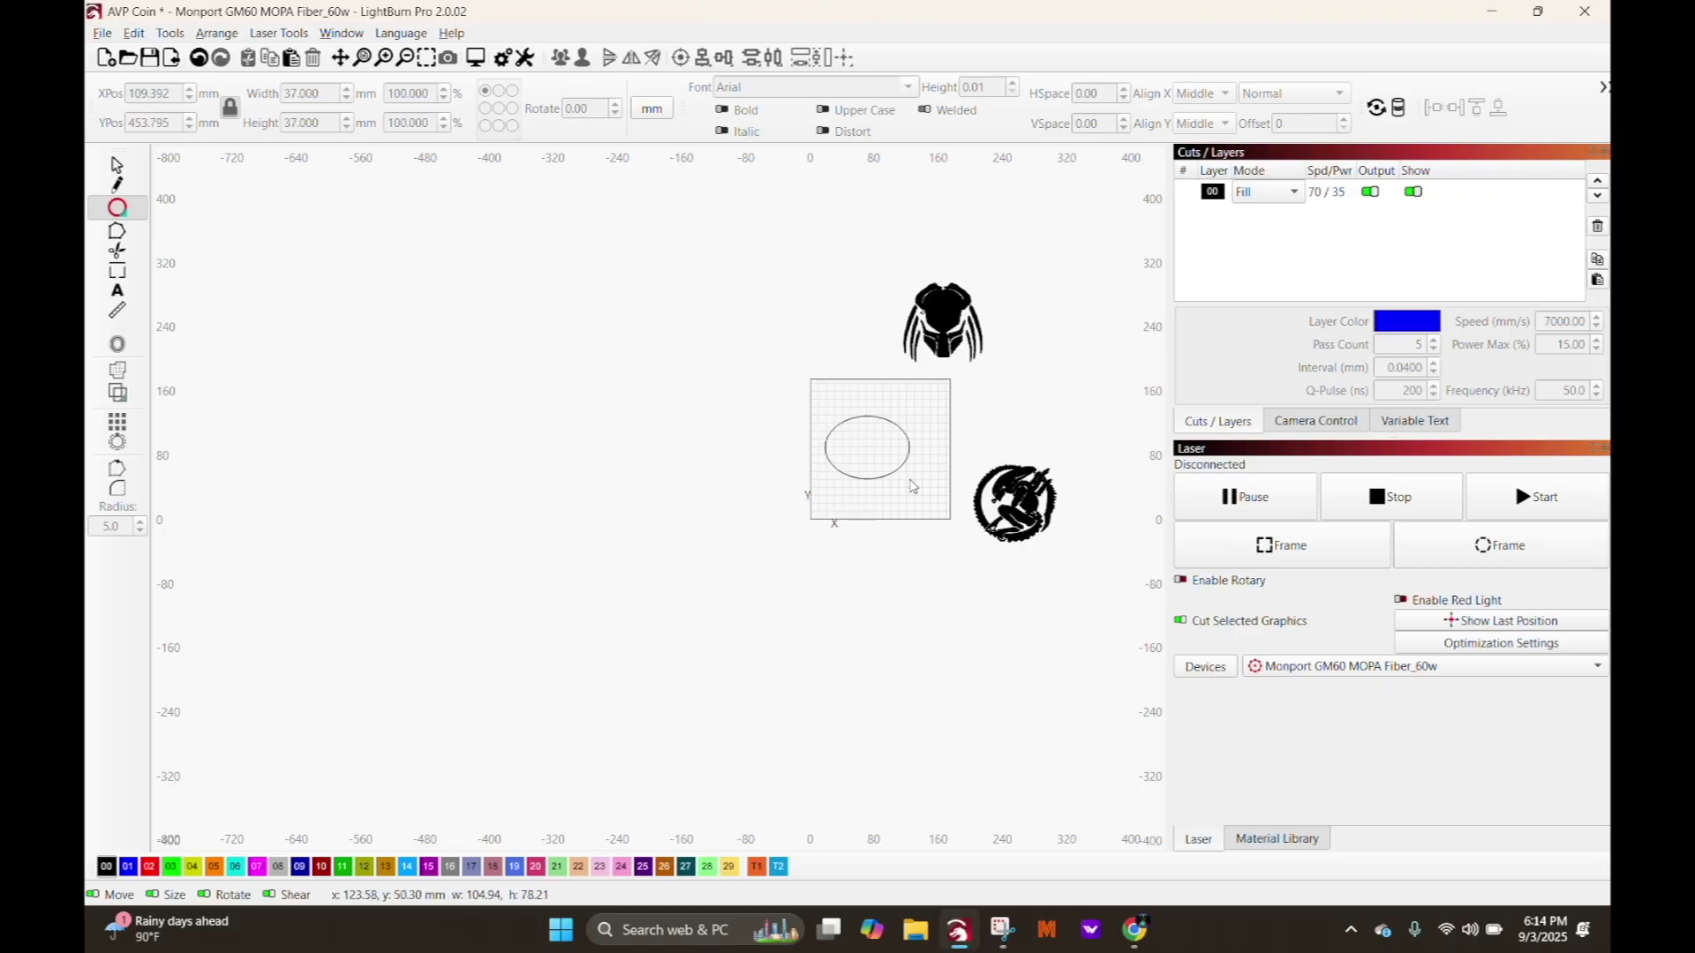
drag(912, 485, 880, 468)
Set the ellipse's width and height to 37 mm
click(322, 90)
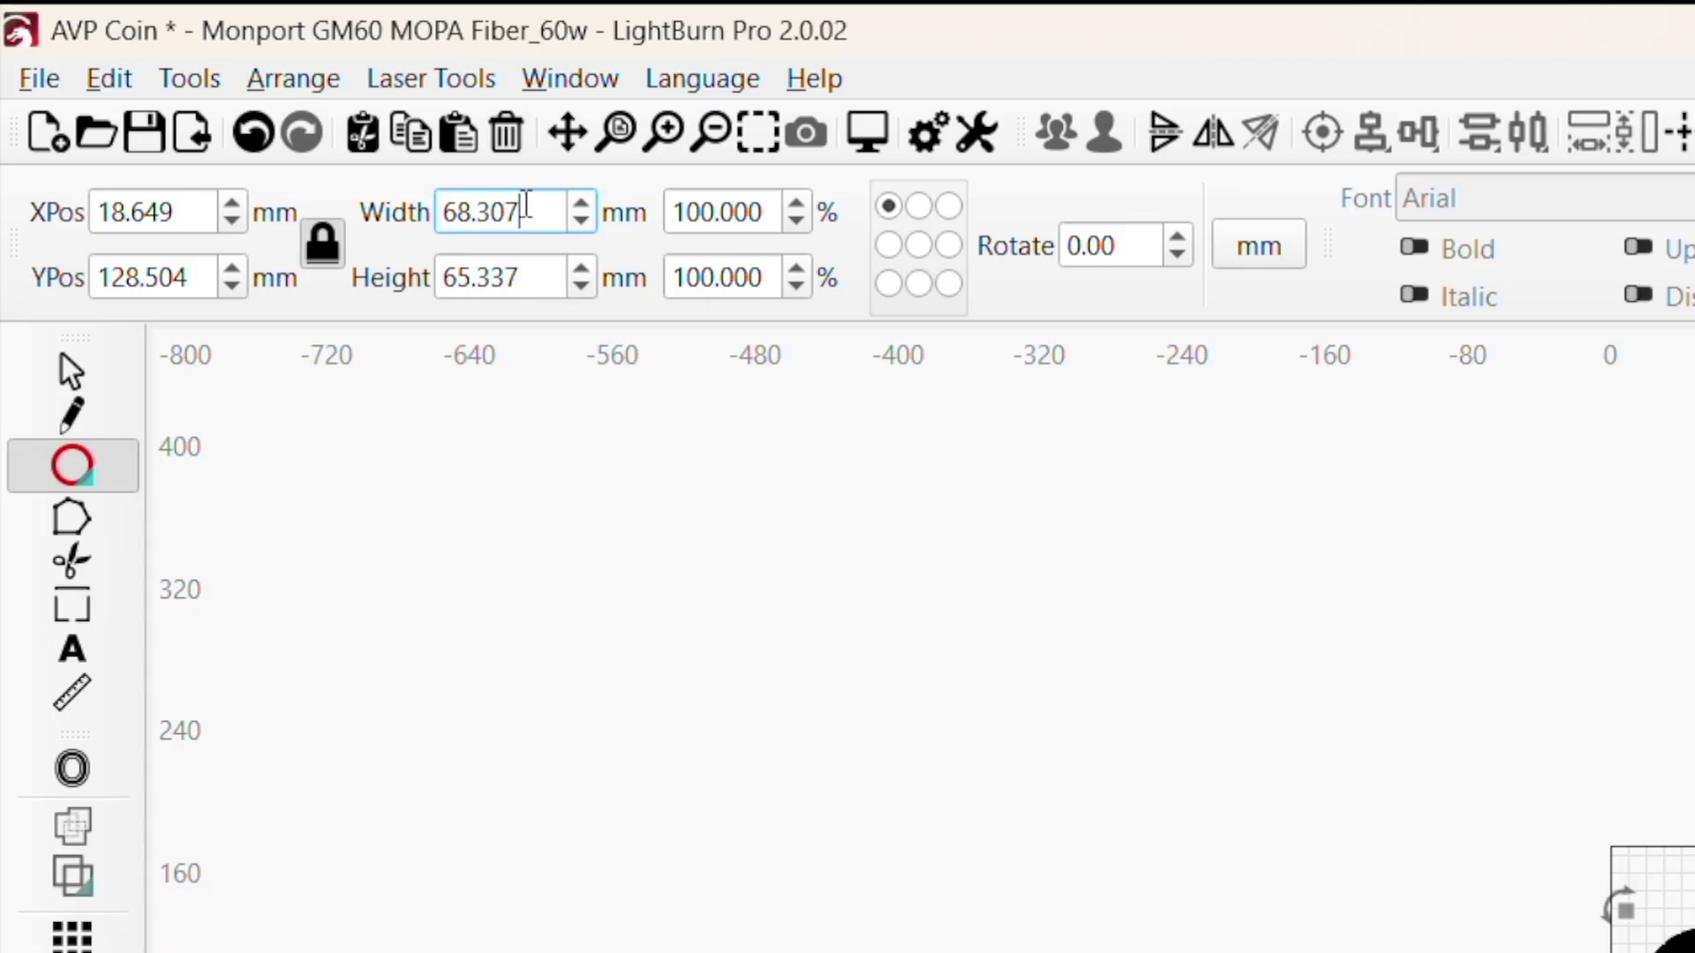
drag(526, 205, 377, 199)
text(37)
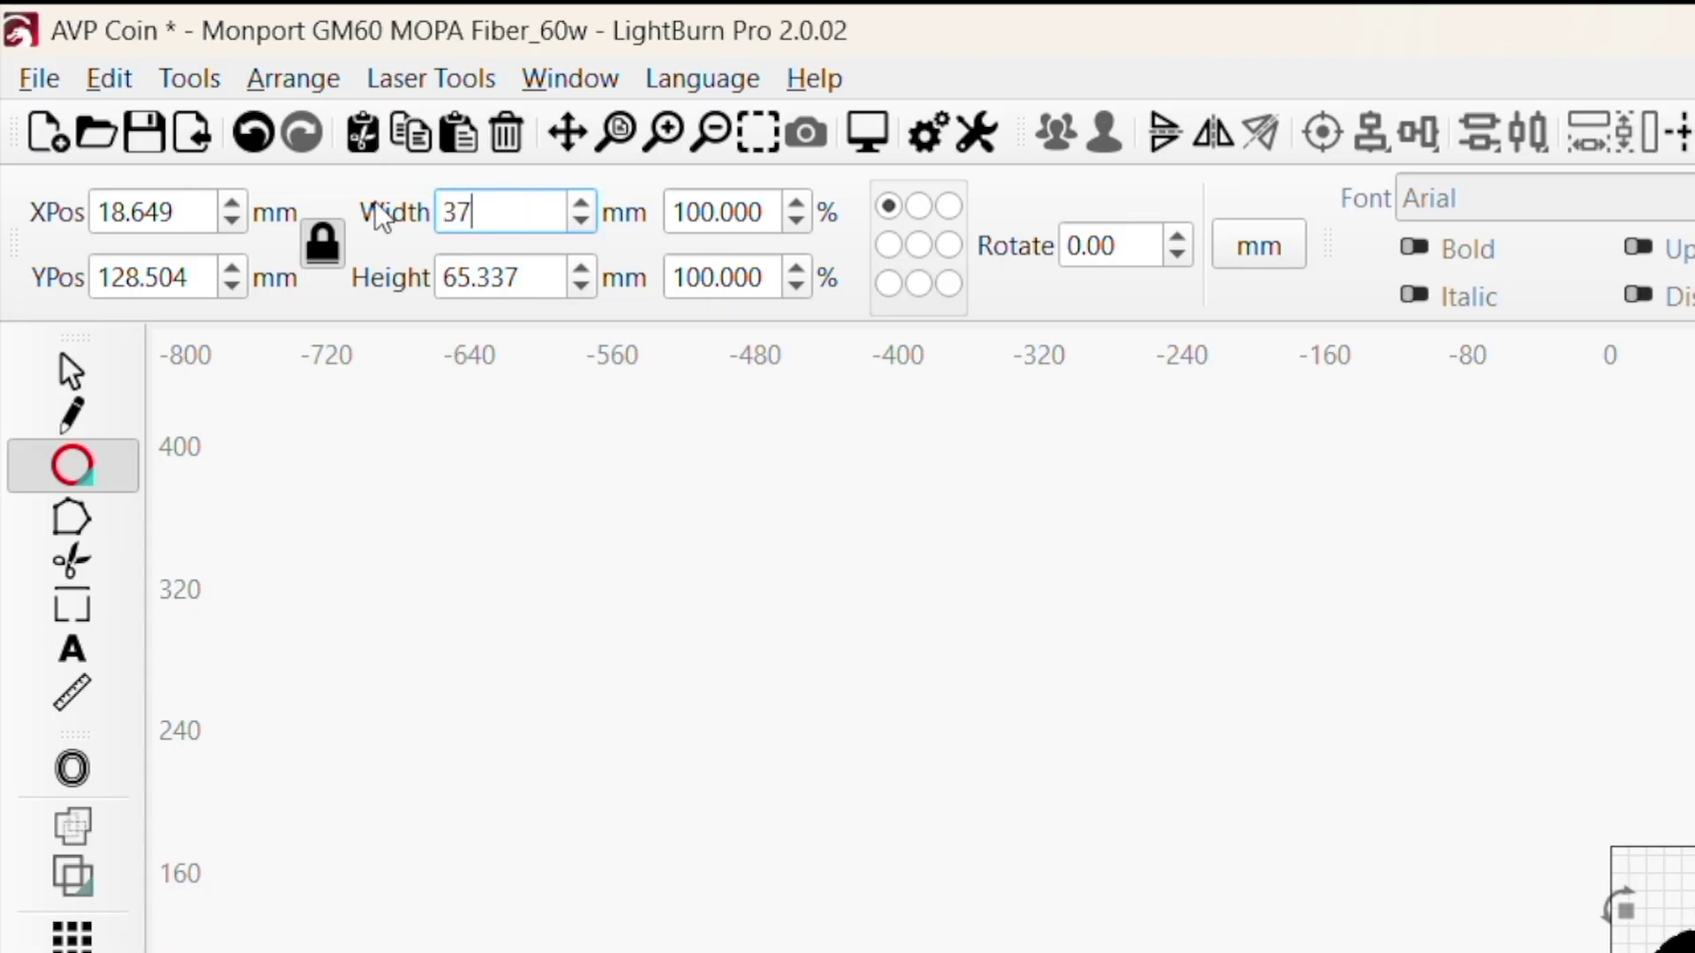
key(Tab)
click(323, 245)
text(3)
key(Return)
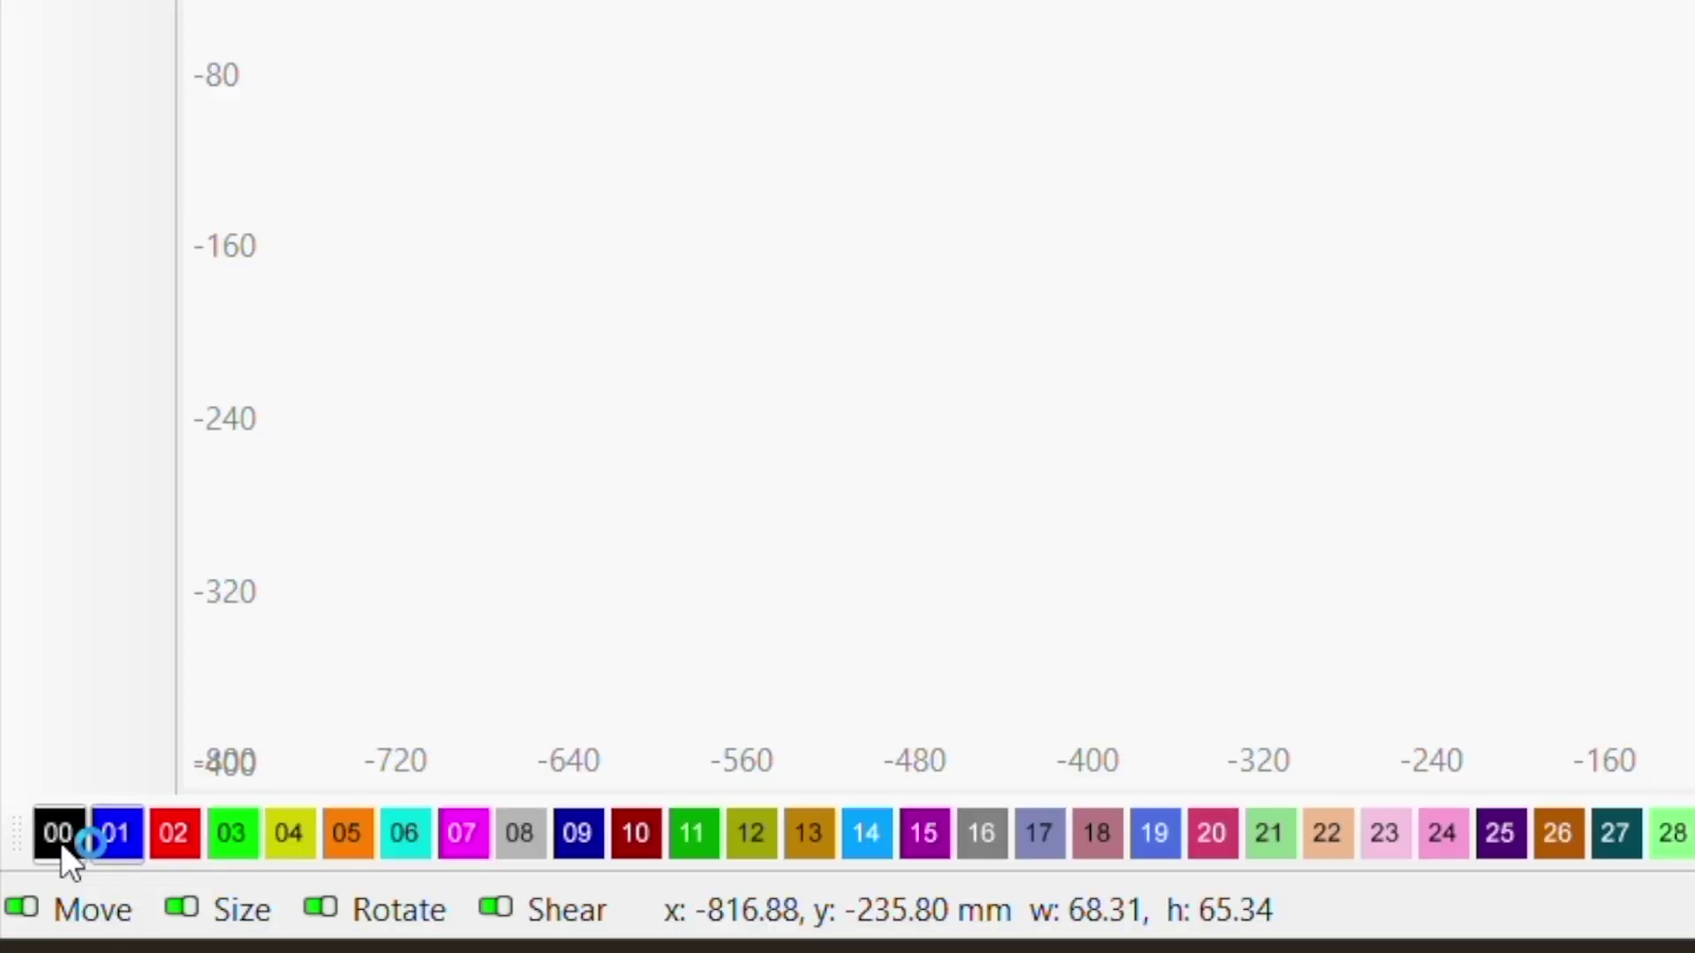
scroll(842, 422, up, 2)
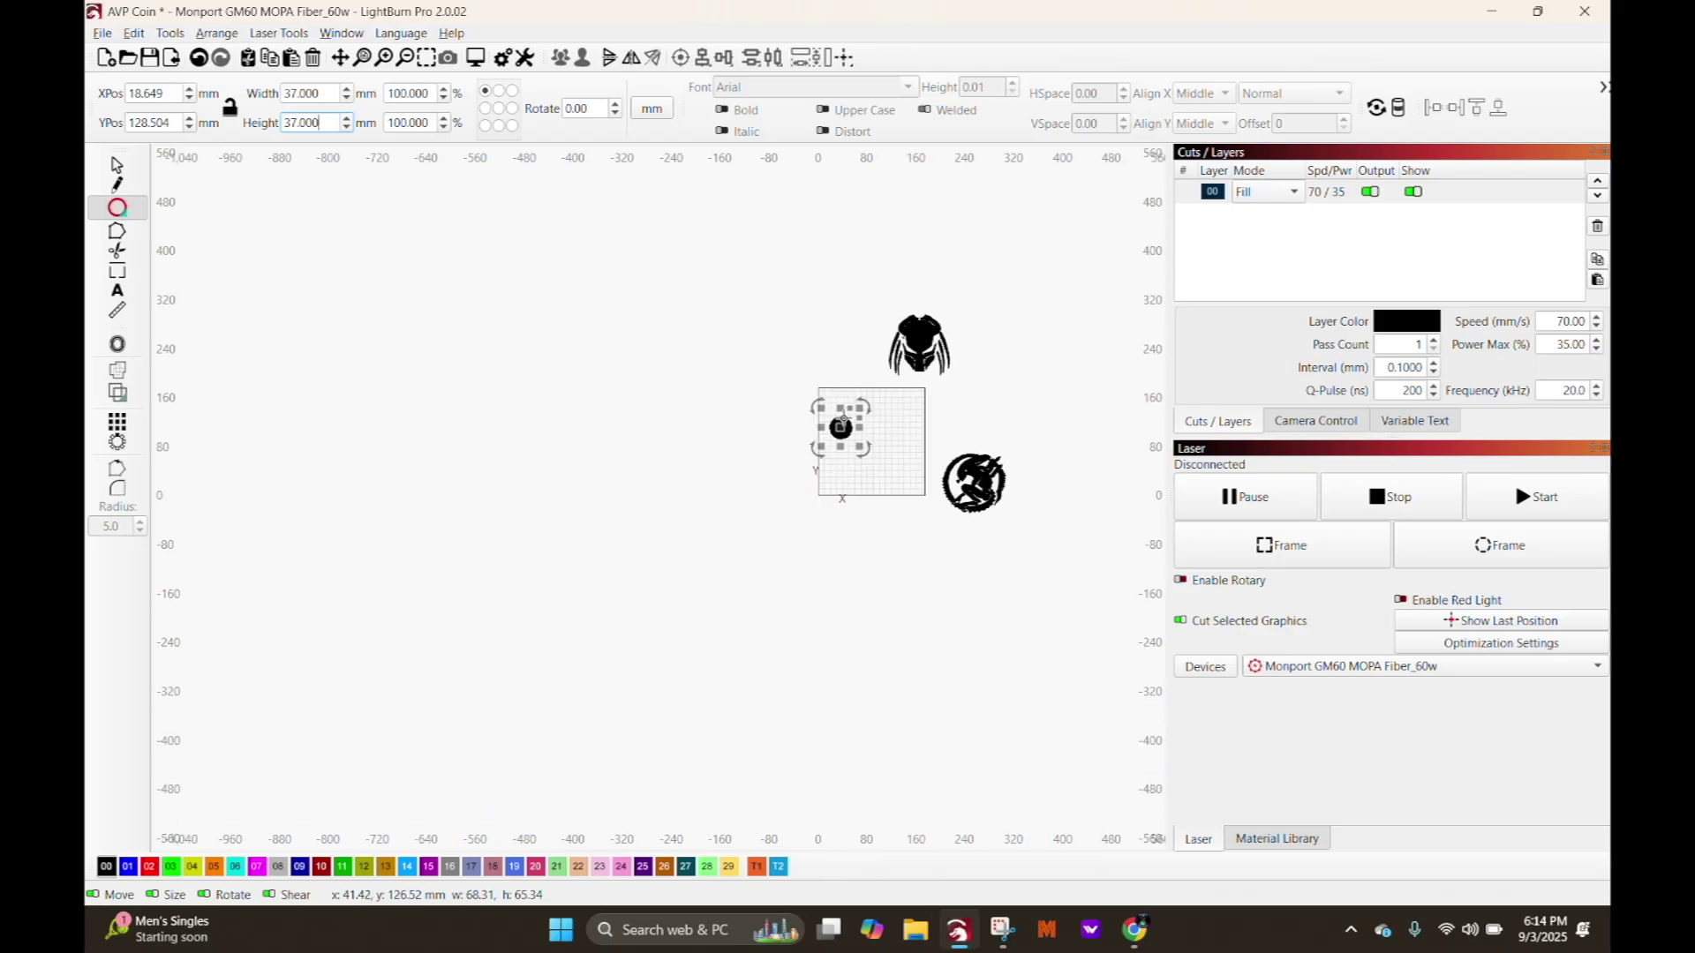
Copy the circle and place a pasted copy down and to the right
key(ctrl+c)
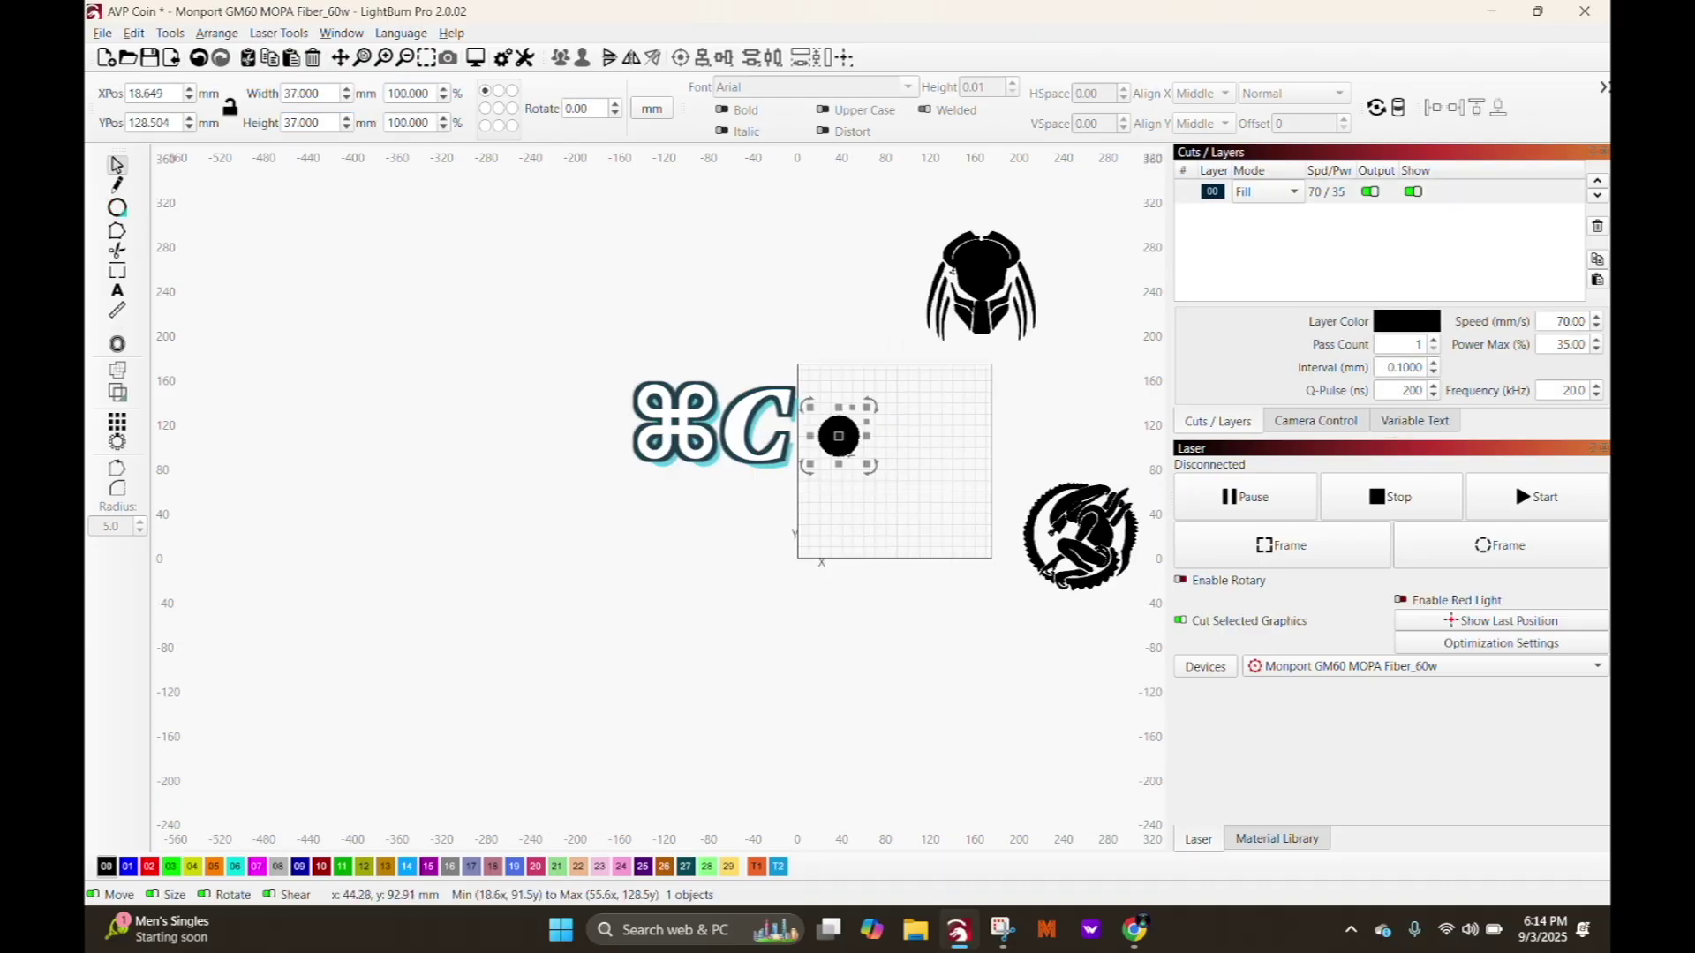
key(ctrl+v)
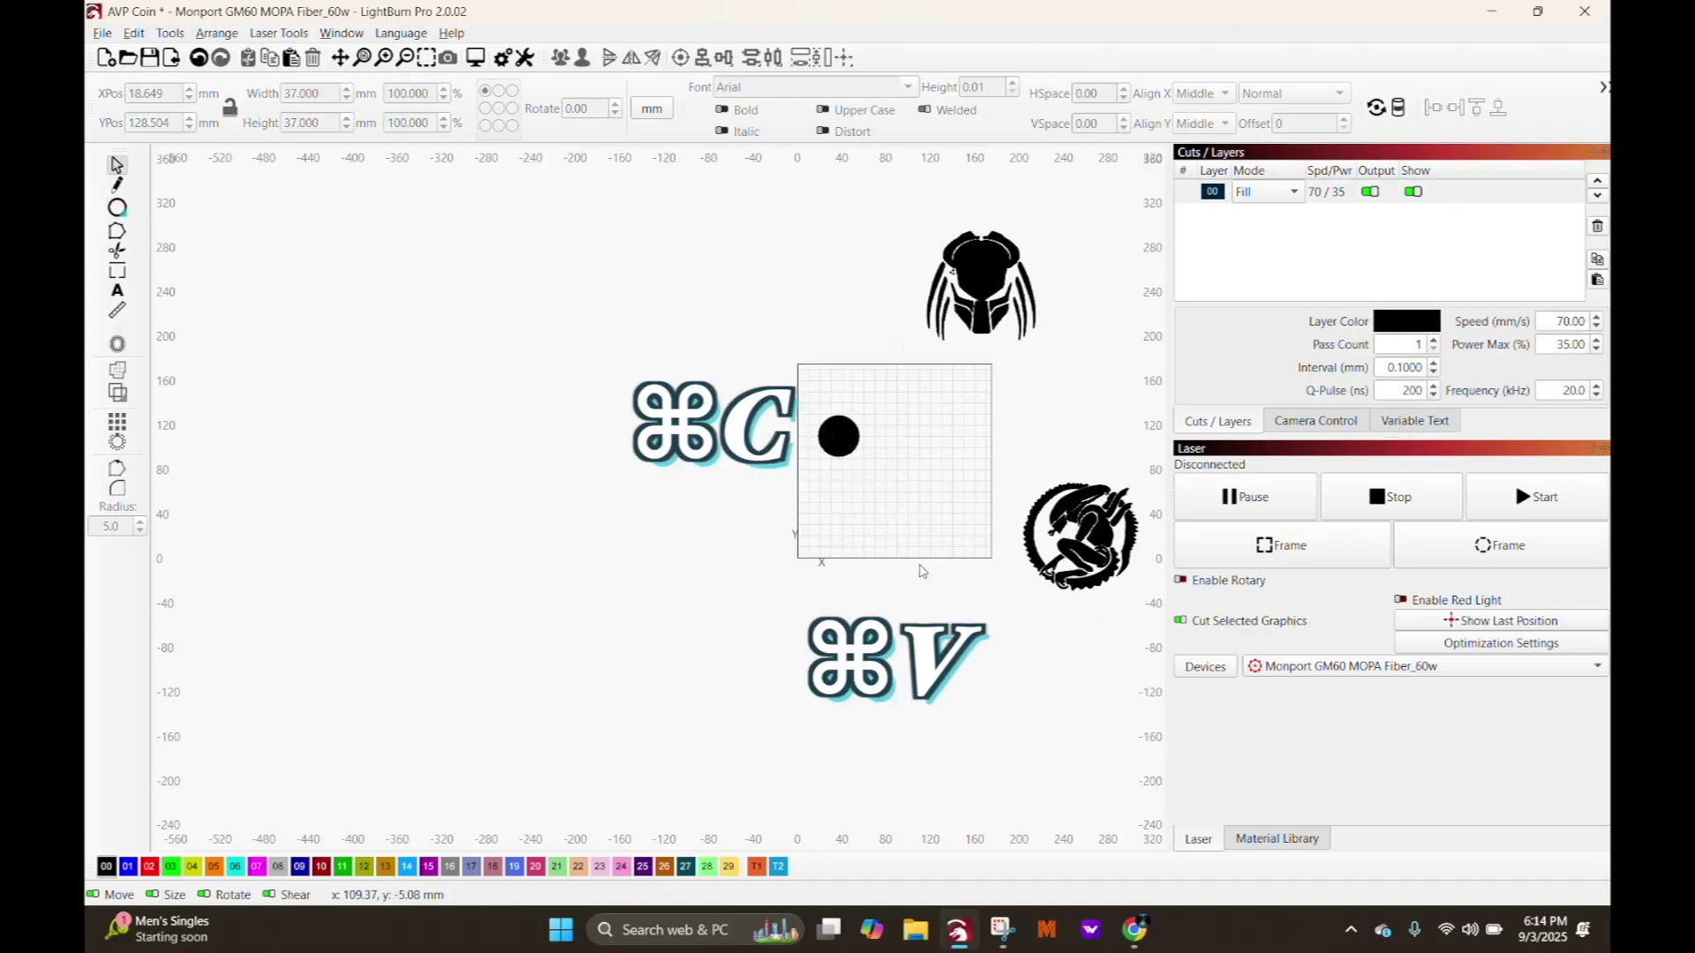
drag(919, 563, 978, 613)
Shrink the Predator head to about 27.7 × 27.9 mm inside the circle
click(975, 283)
drag(917, 222, 839, 436)
scroll(838, 436, up, 8)
drag(747, 316, 800, 376)
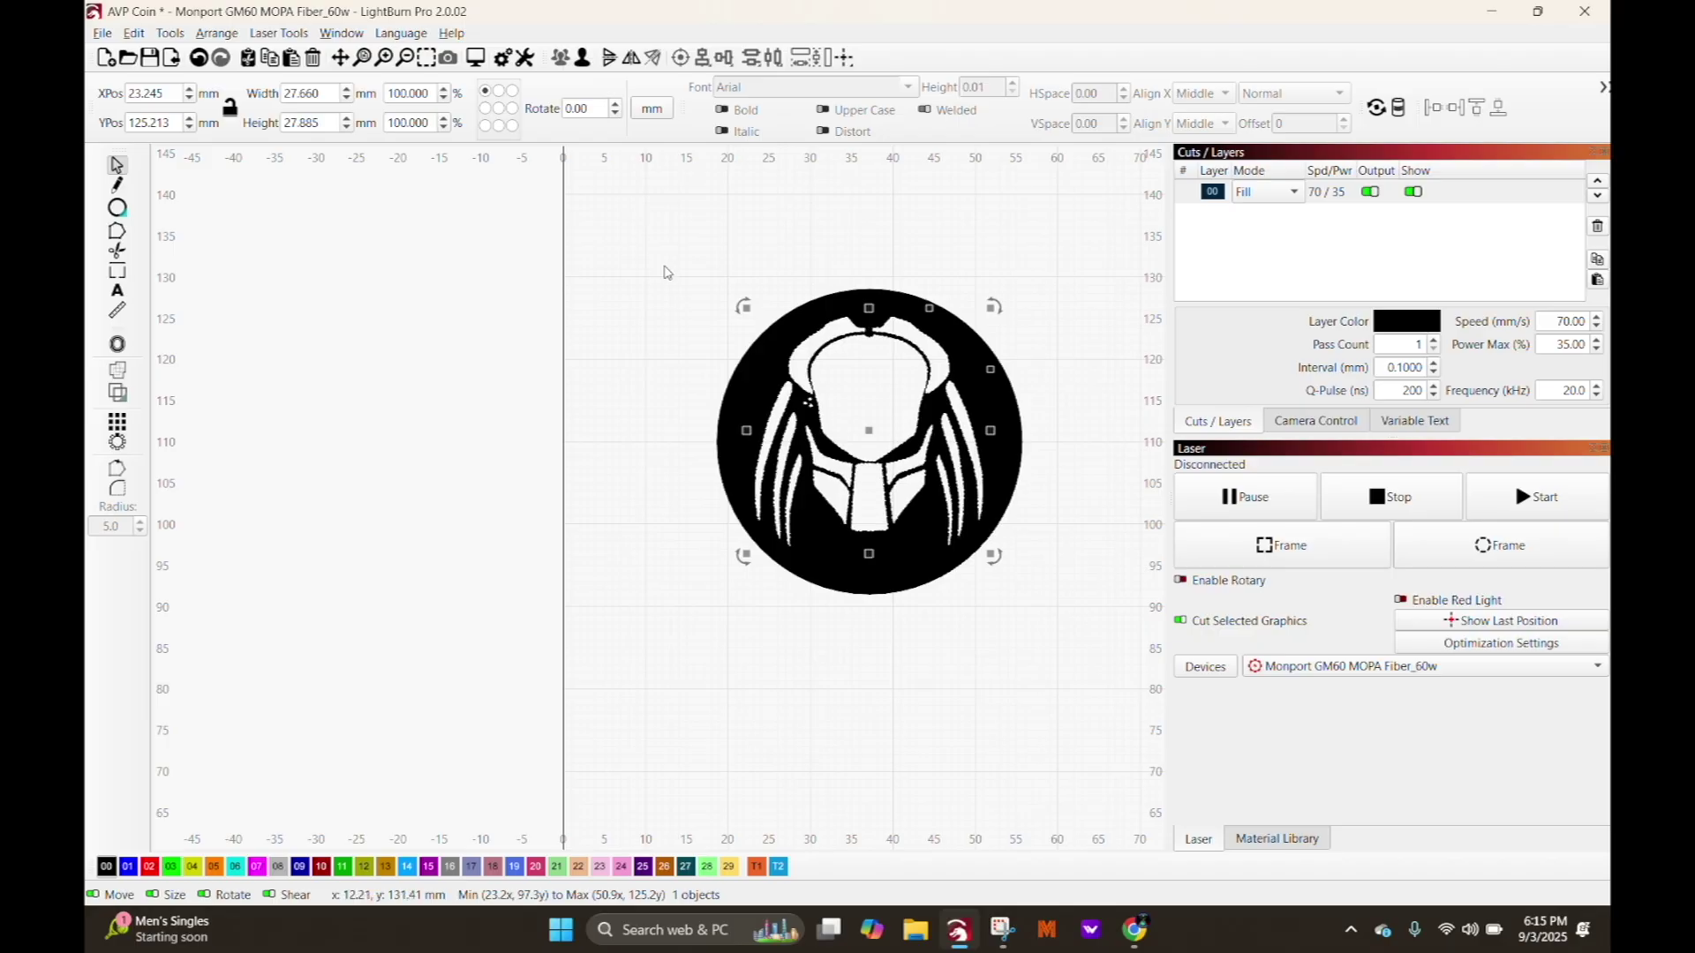
Centre the Predator head on the circle and paste another circle copy
drag(666, 261, 1108, 655)
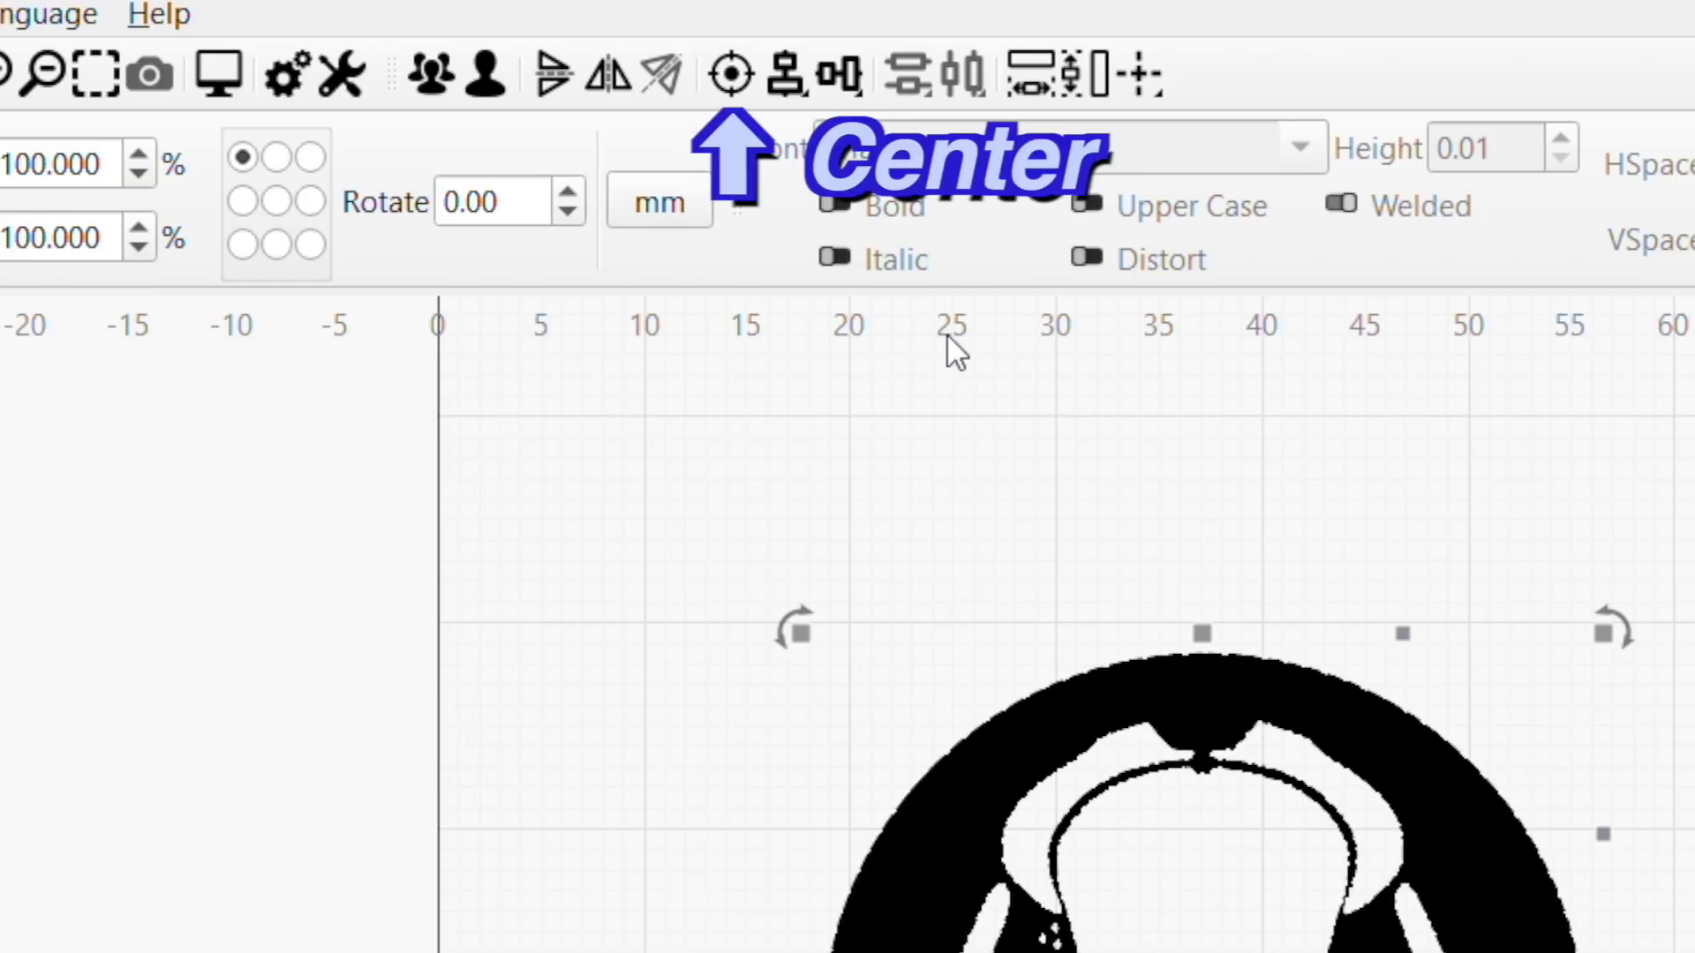
click(682, 59)
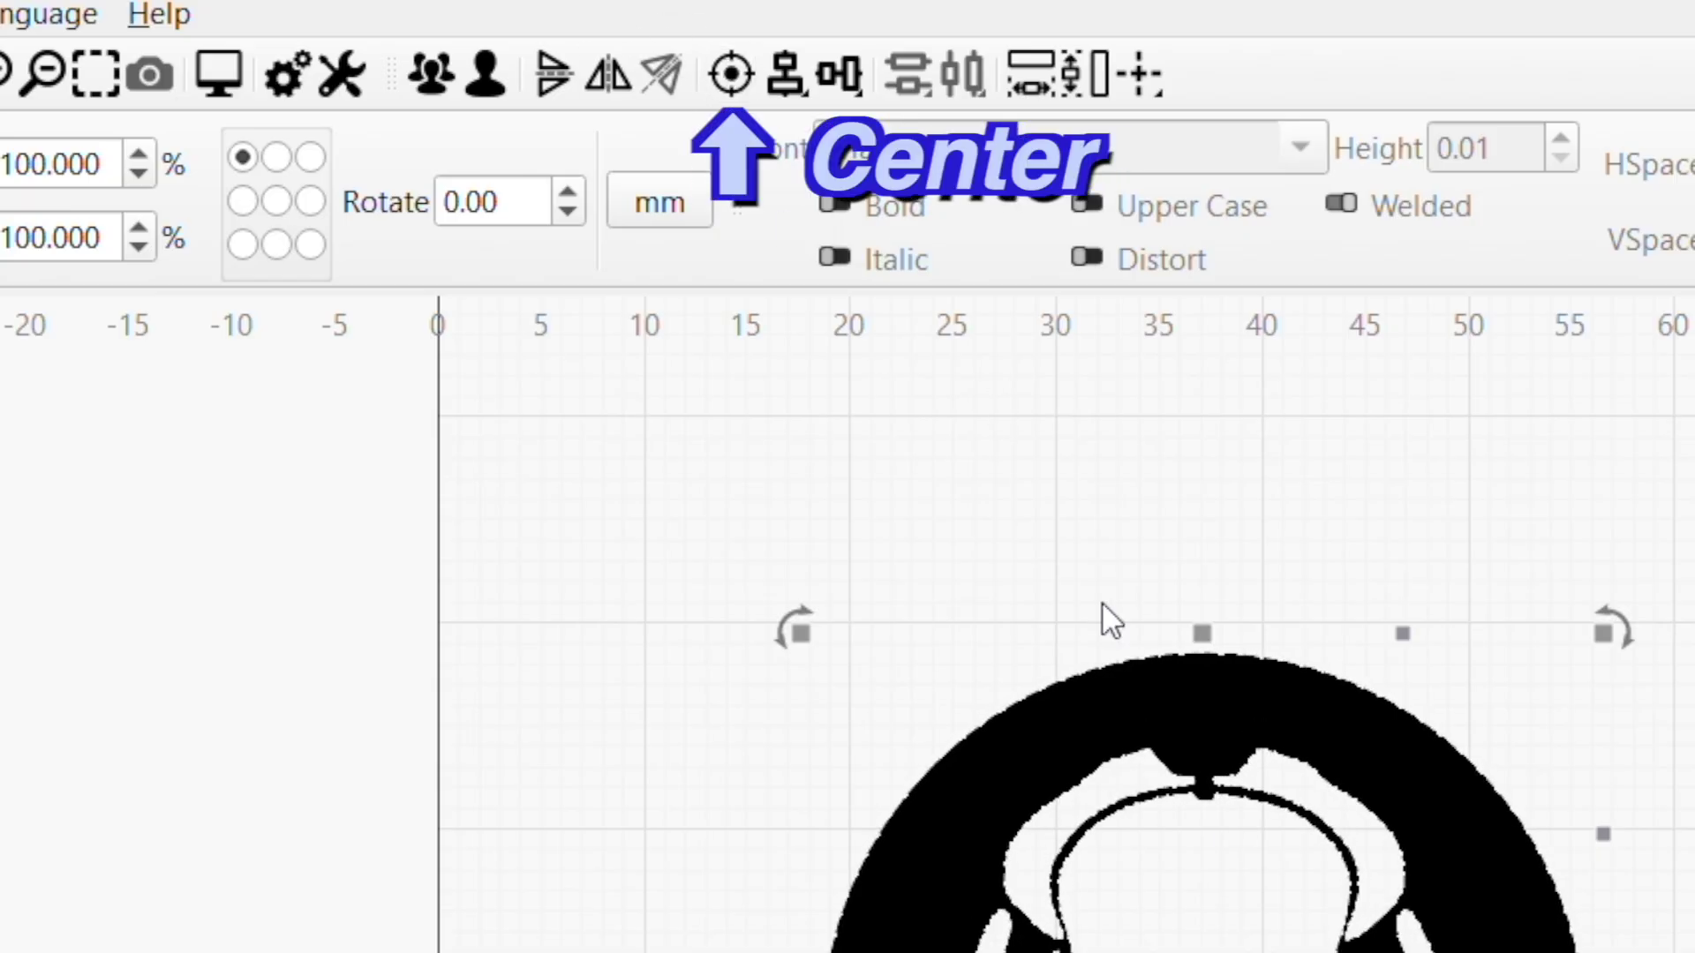
key(ctrl+v)
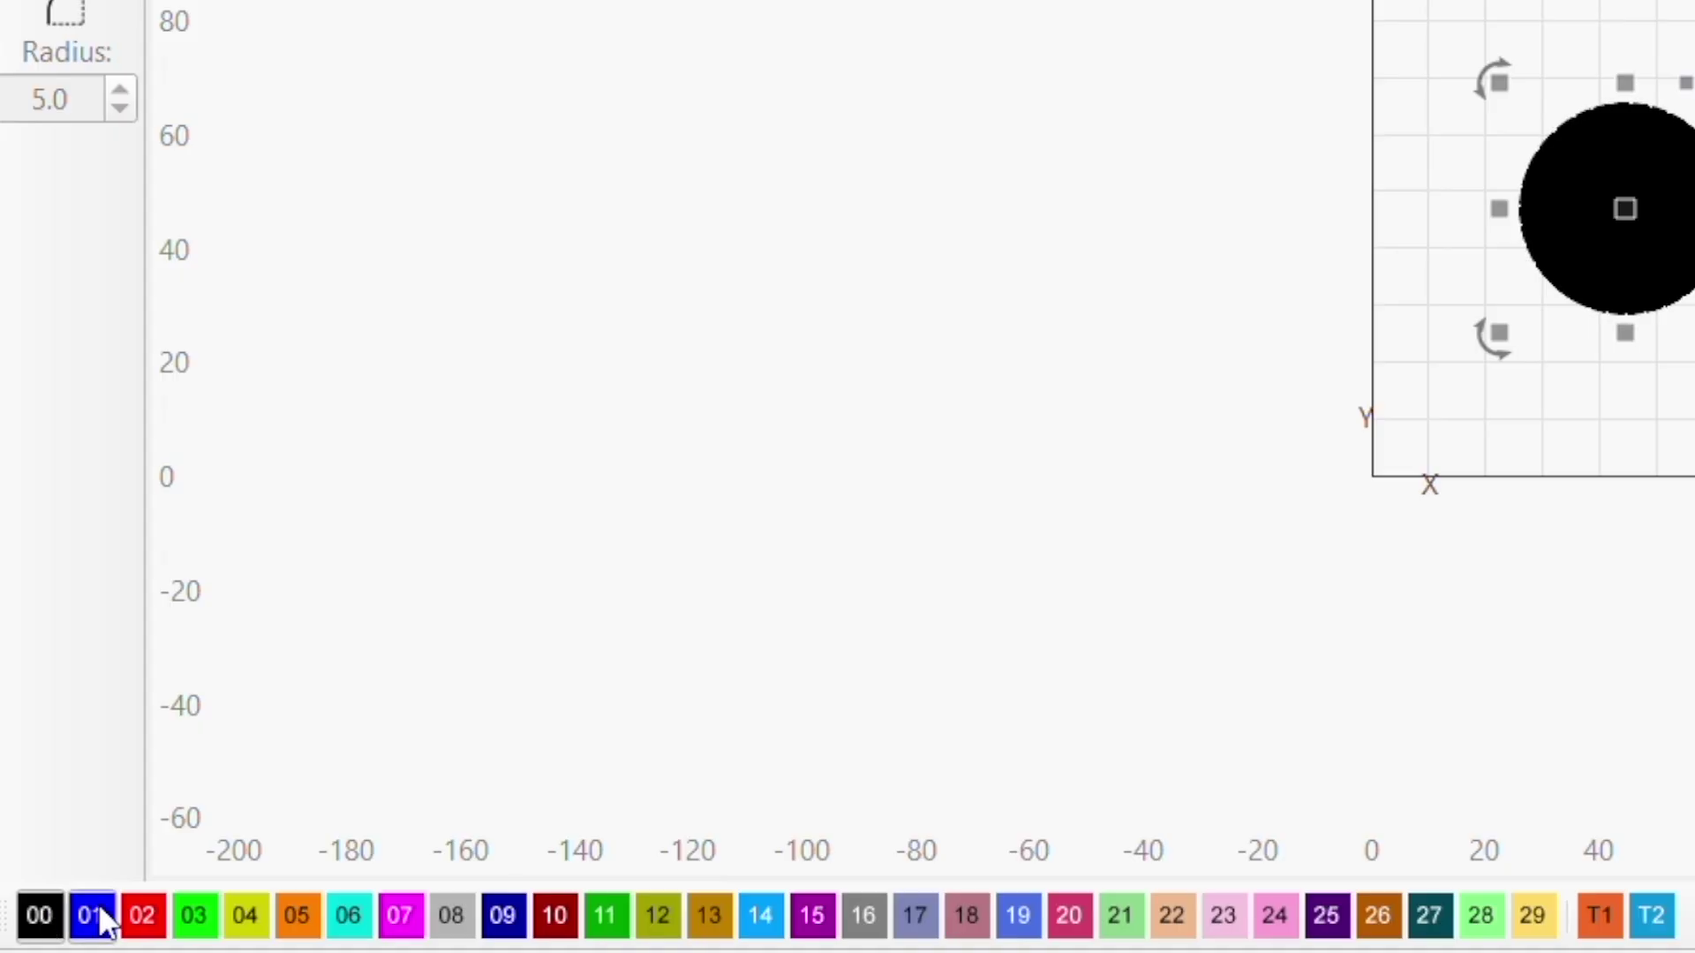
Place a blue layer 01 Clean UP circle over the Predator coin, with output and display off
click(93, 917)
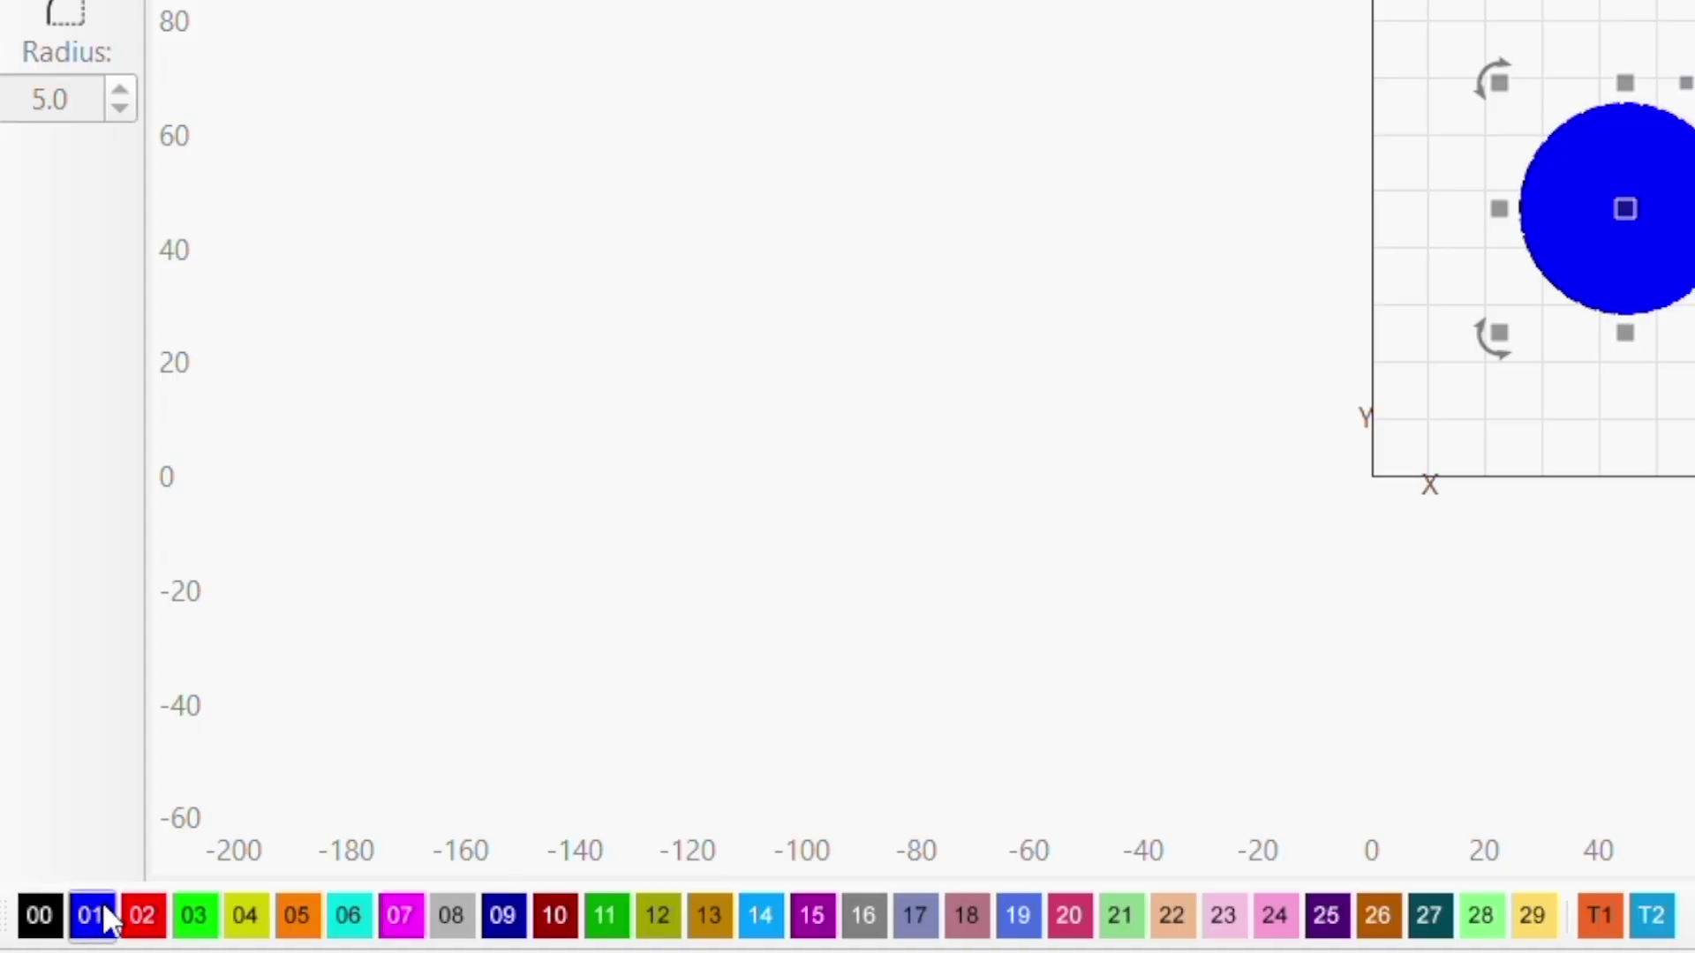
drag(1621, 224, 1609, 0)
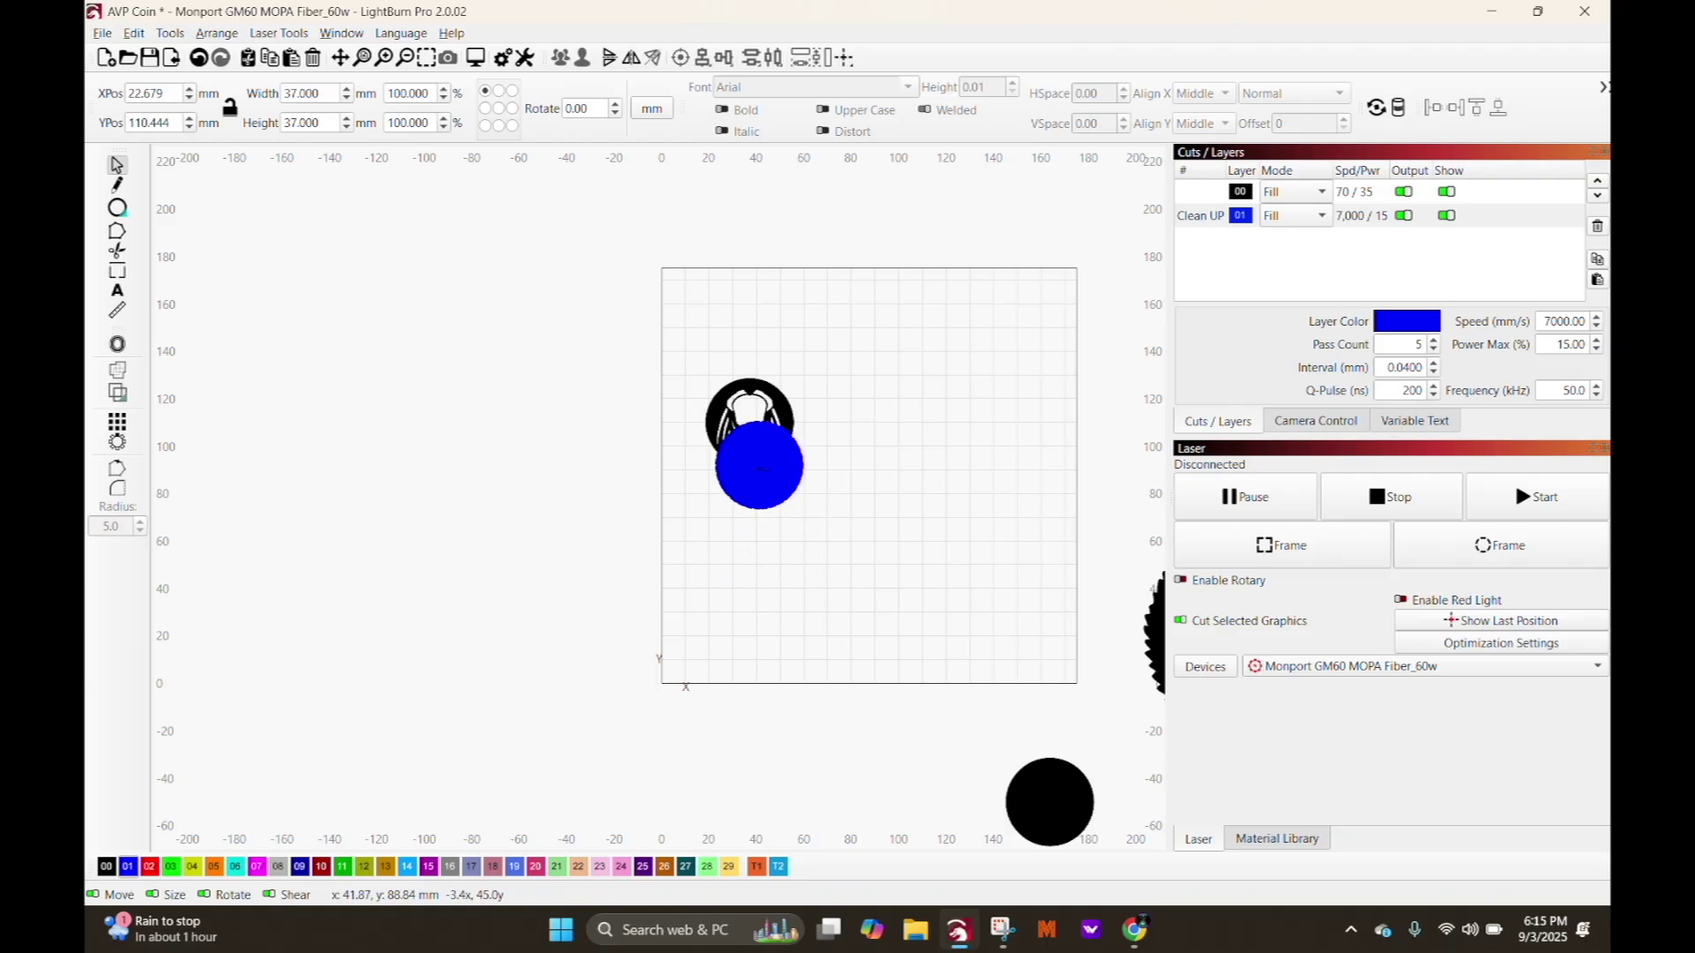
drag(760, 473, 747, 421)
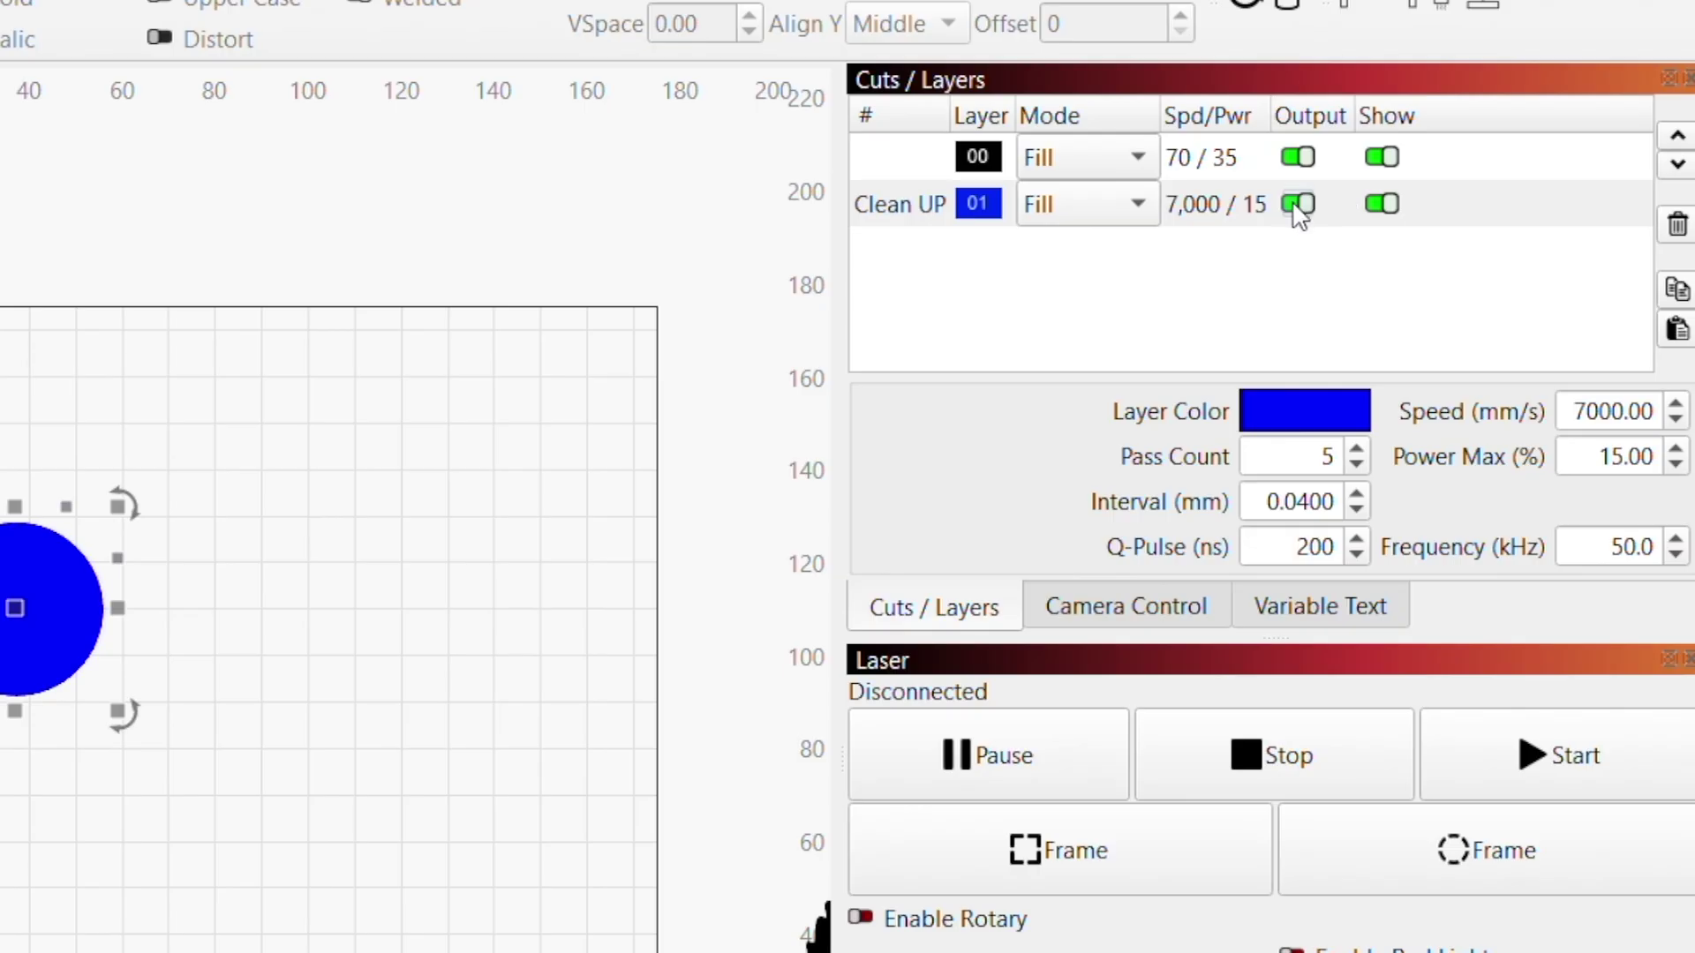
click(1298, 205)
click(1382, 205)
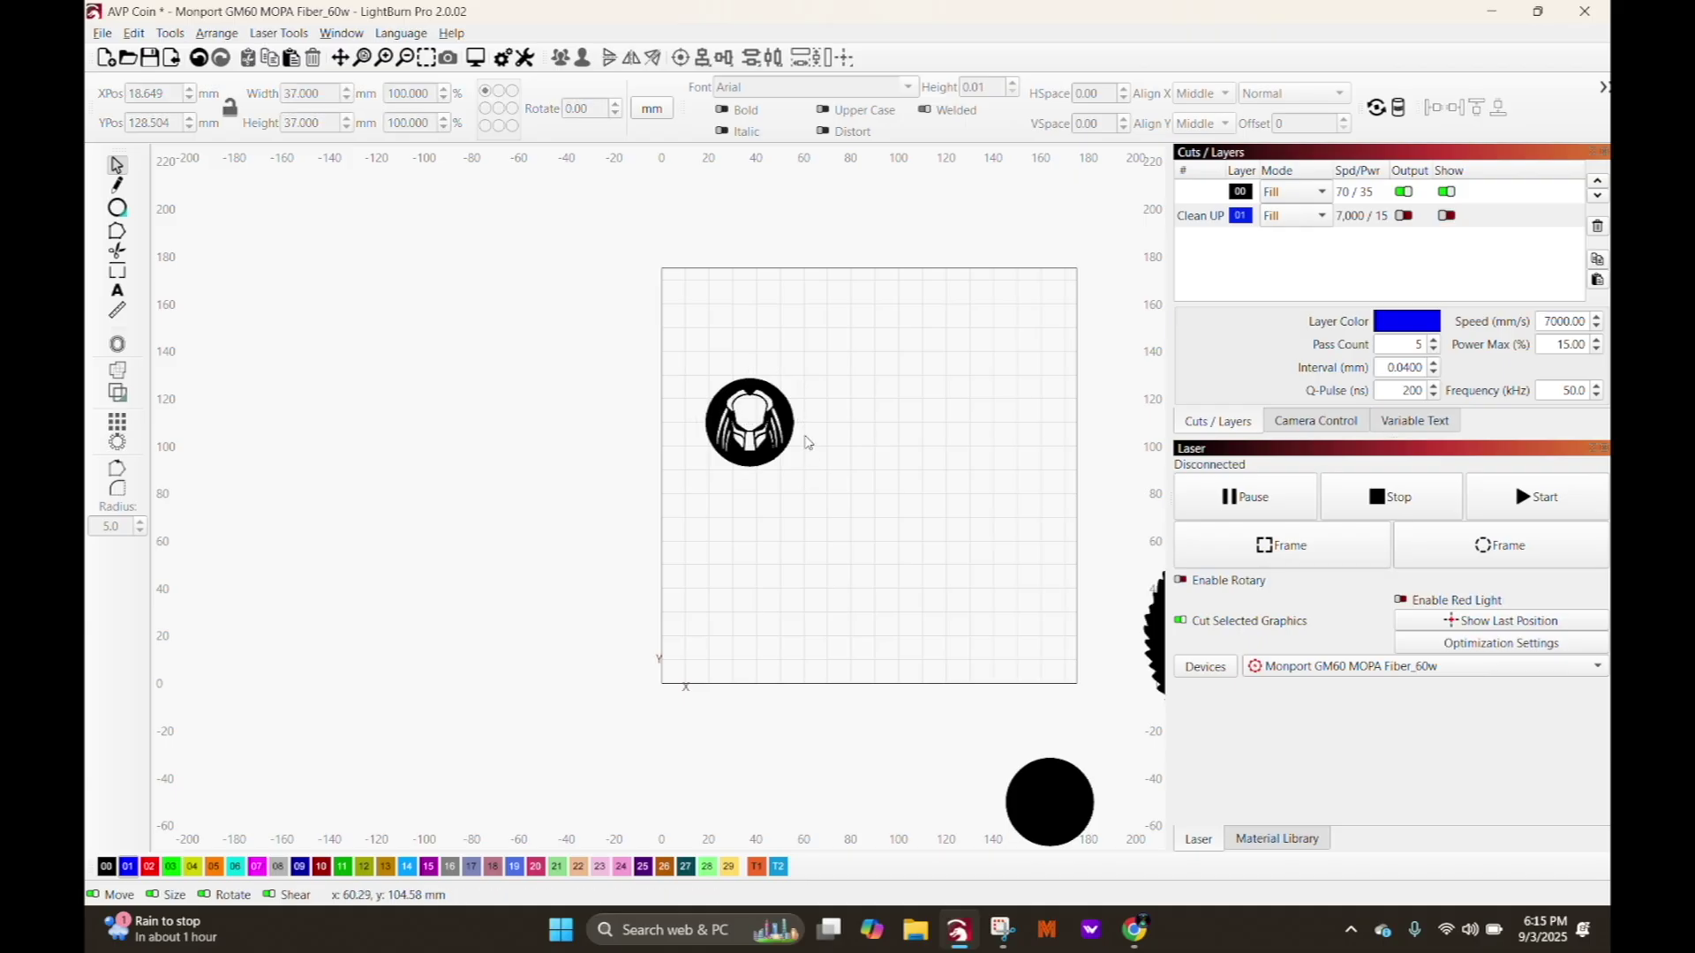
Move the Alien onto the bed and lay a visible Clean UP circle over it
scroll(344, 906, down, 2)
click(475, 952)
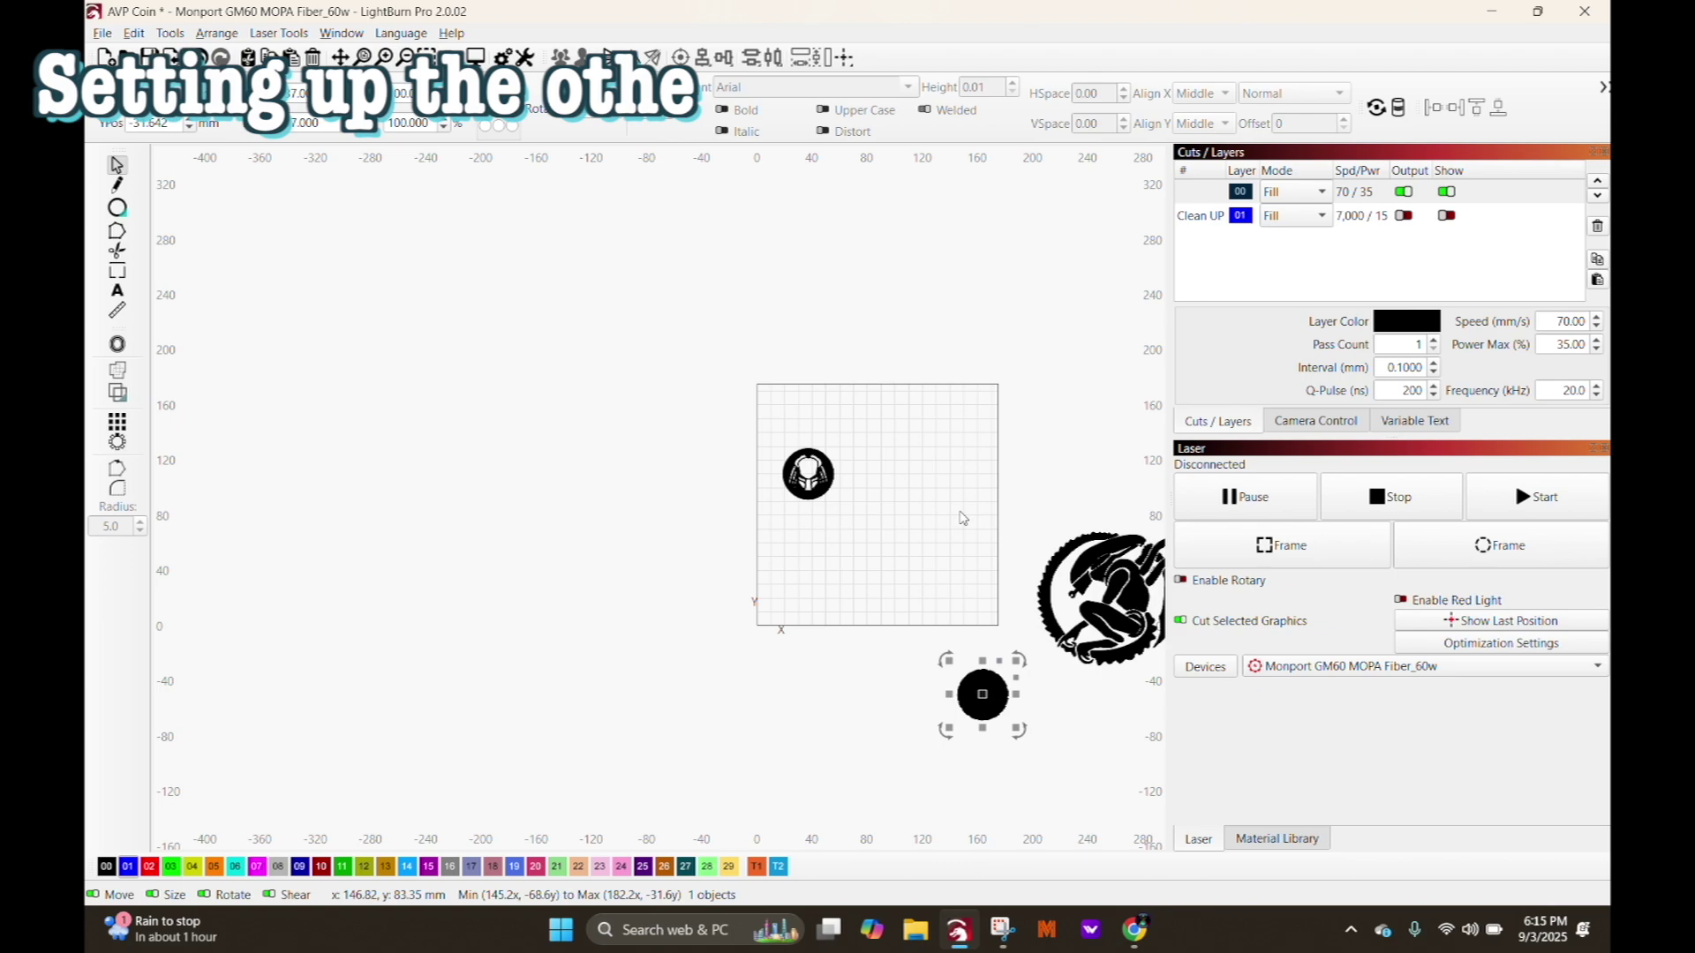
key(ctrl+v)
drag(1059, 565, 941, 449)
scroll(919, 458, up, 5)
scroll(941, 450, down, 6)
click(1029, 807)
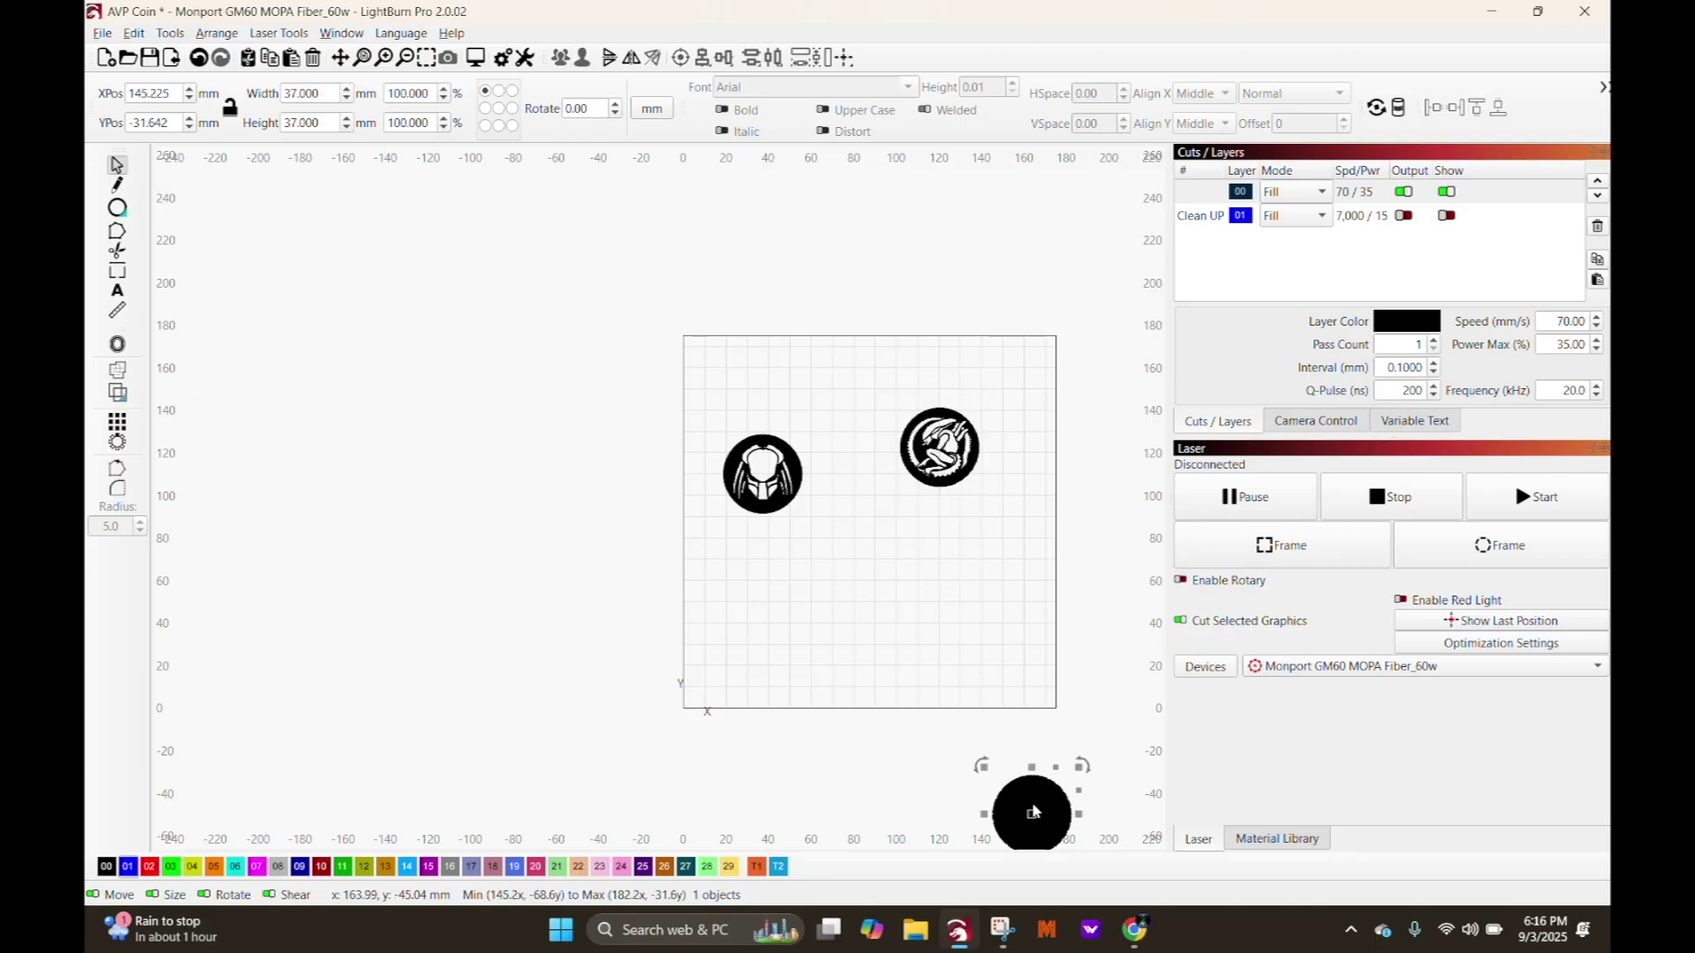
click(128, 866)
click(1445, 215)
drag(1030, 805, 949, 434)
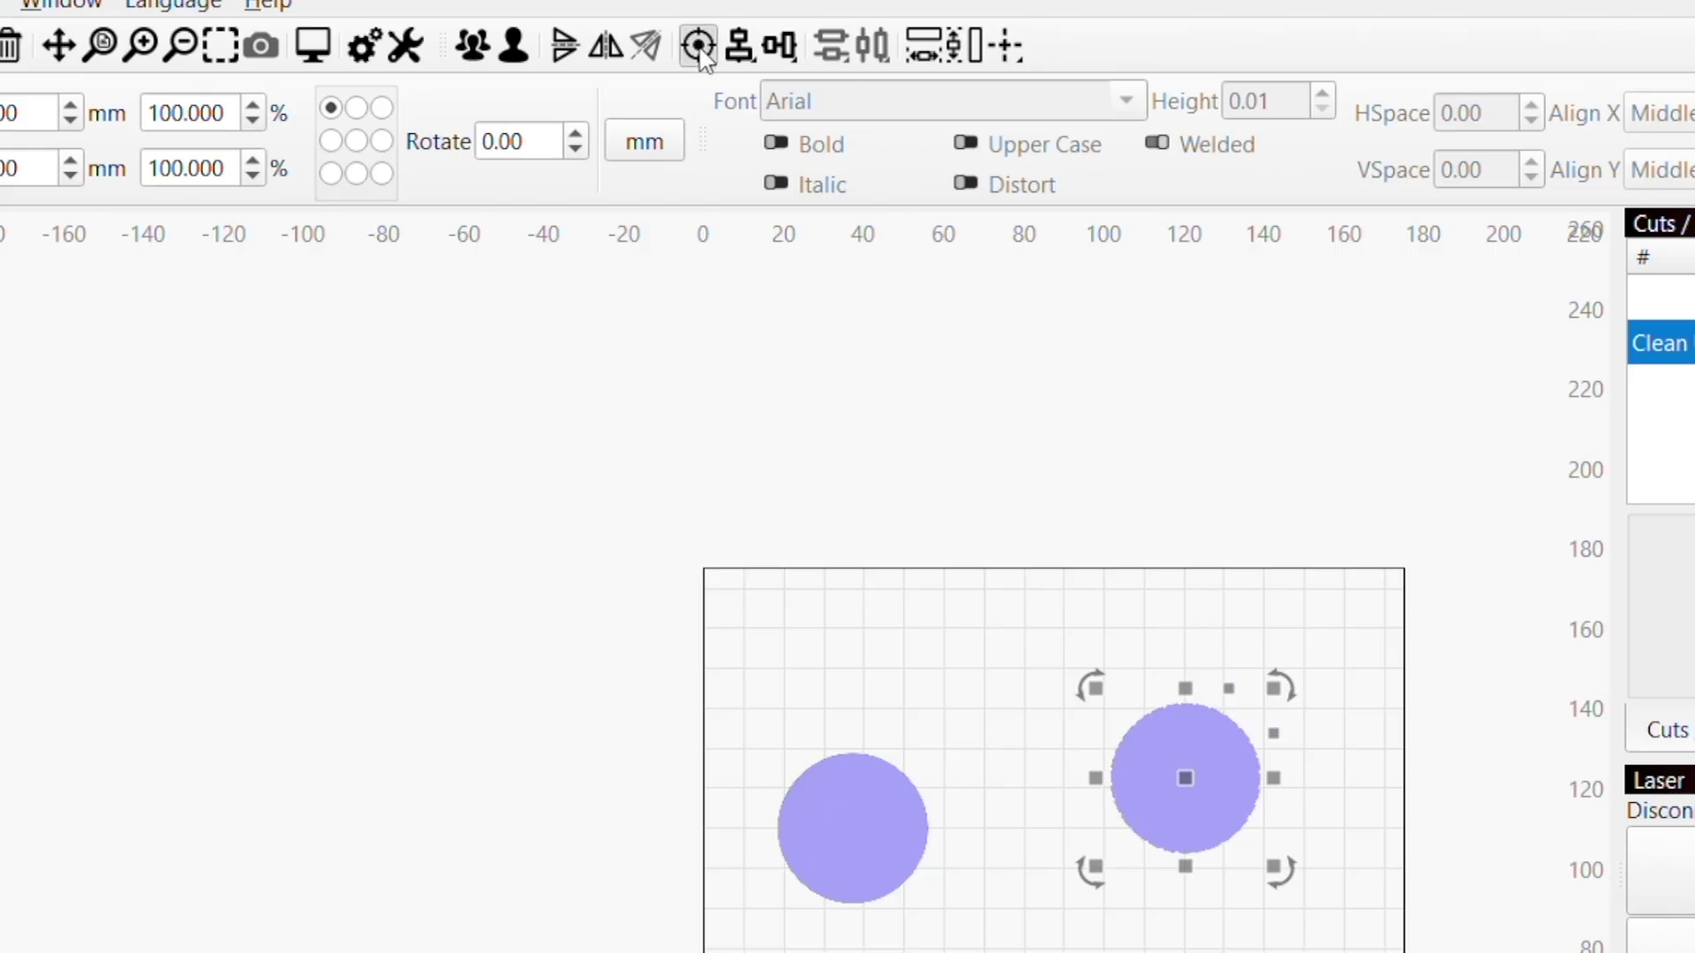
Park the Alien coin off the bed lower left and centre the Predator coin in the work area
drag(750, 726, 931, 952)
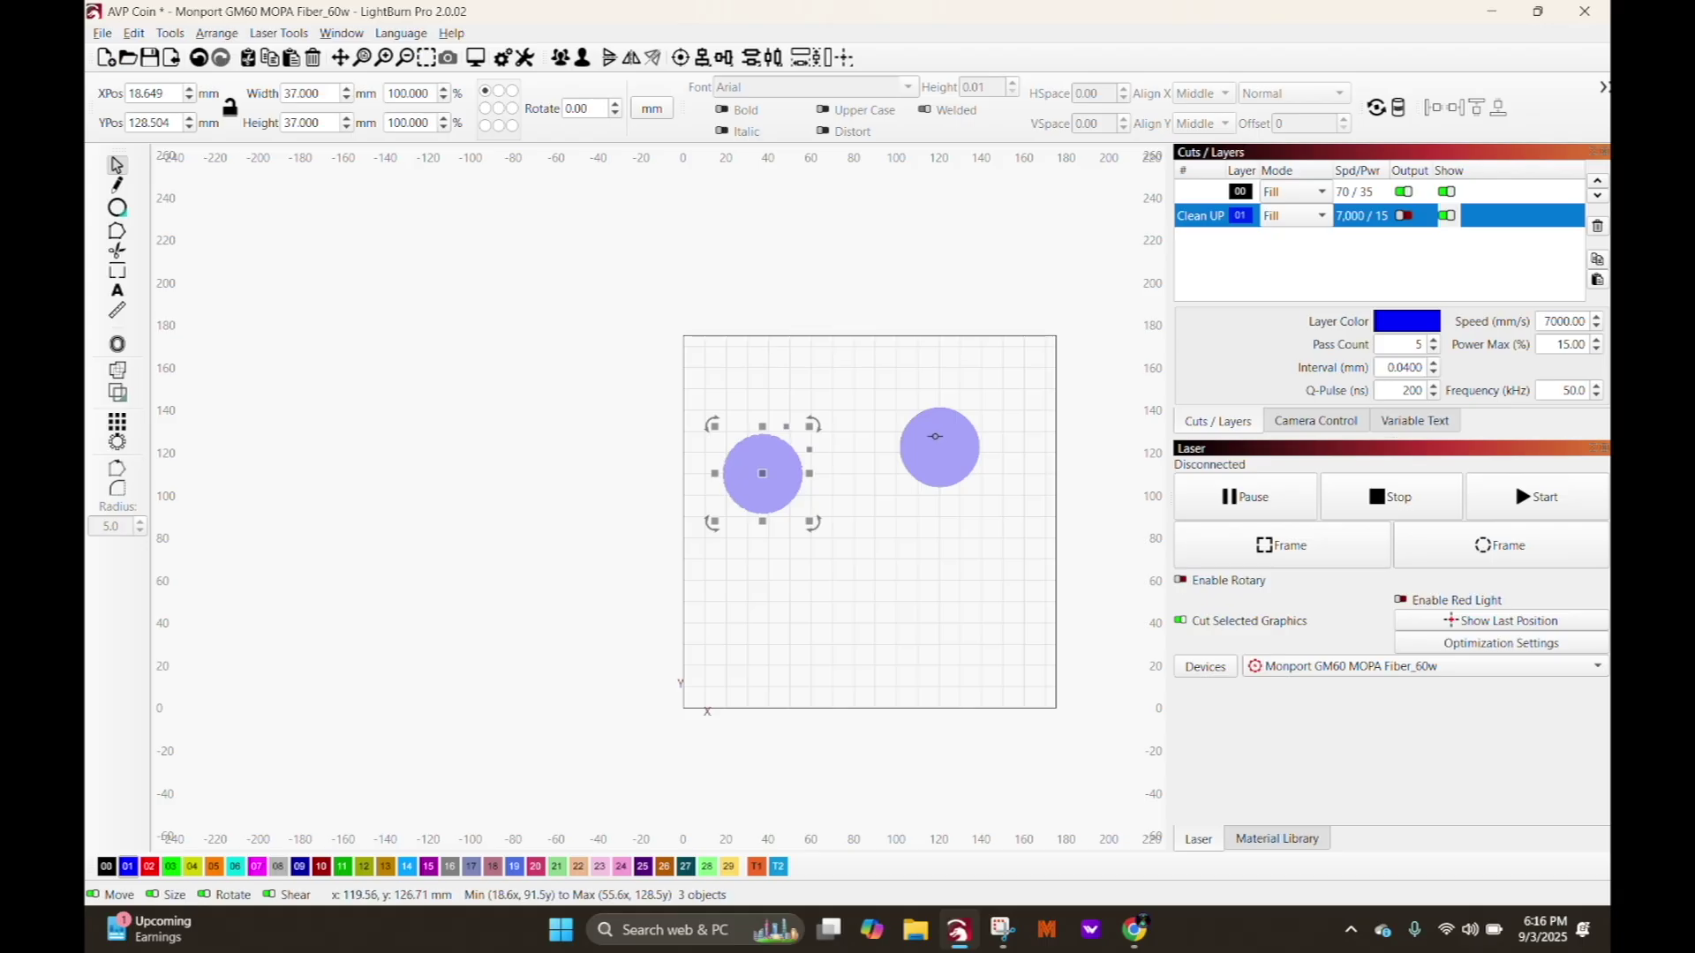
click(935, 436)
drag(938, 441, 472, 594)
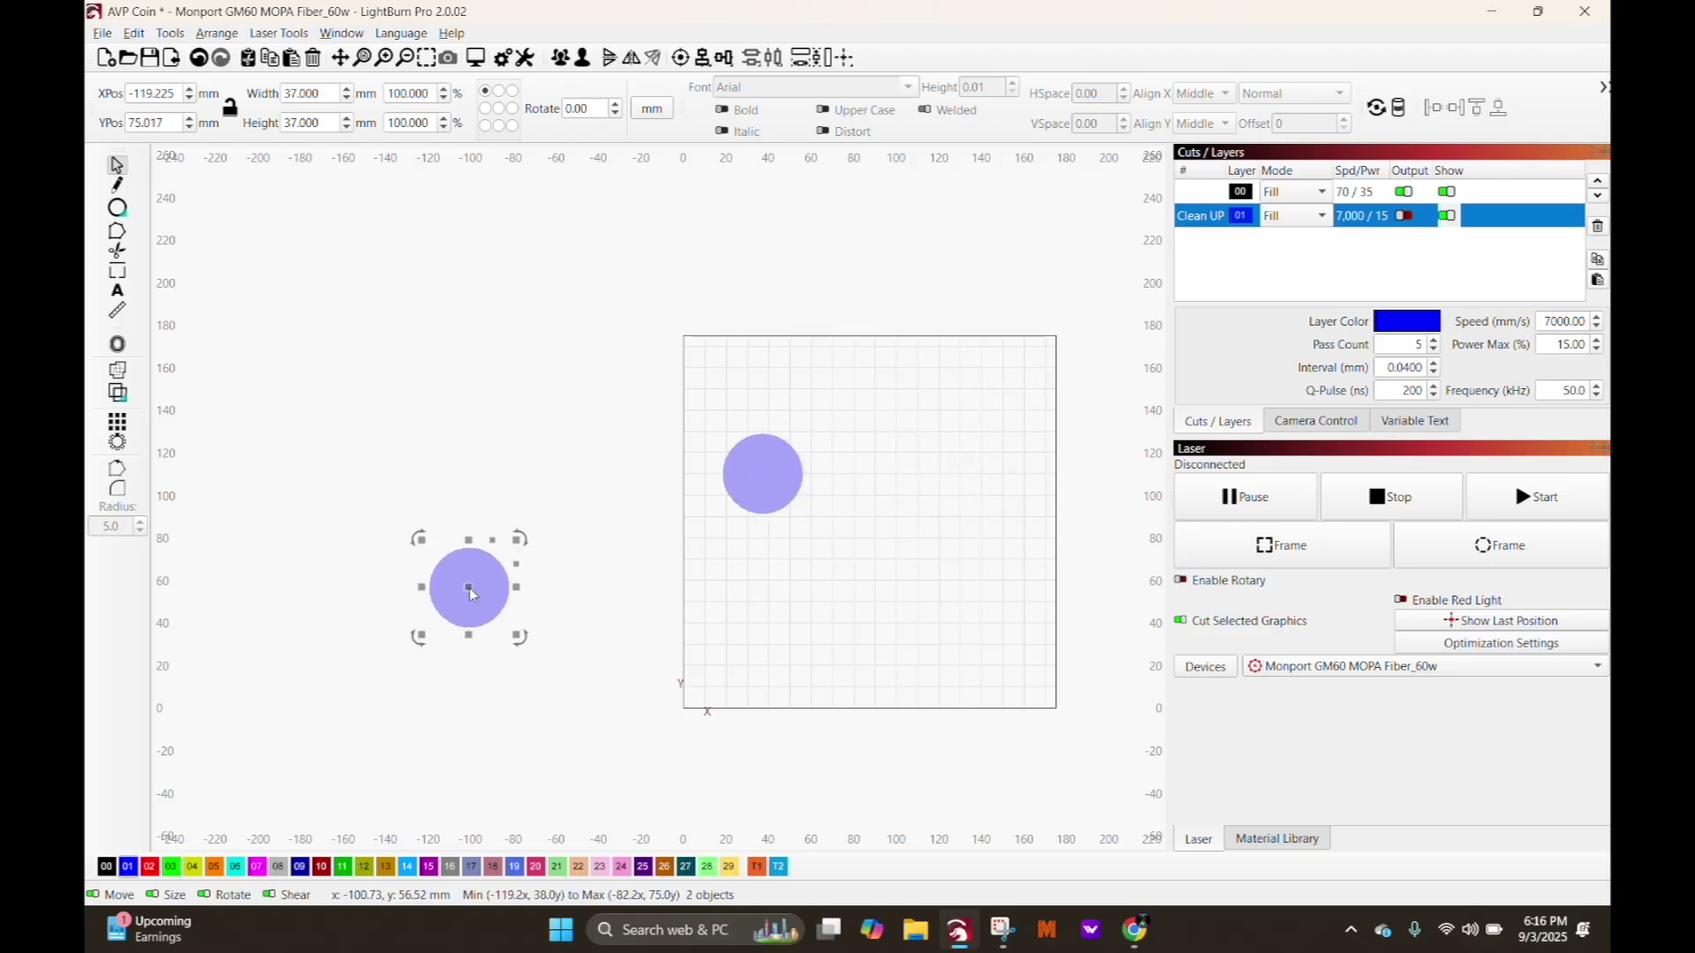
click(704, 420)
click(762, 474)
drag(761, 474, 869, 521)
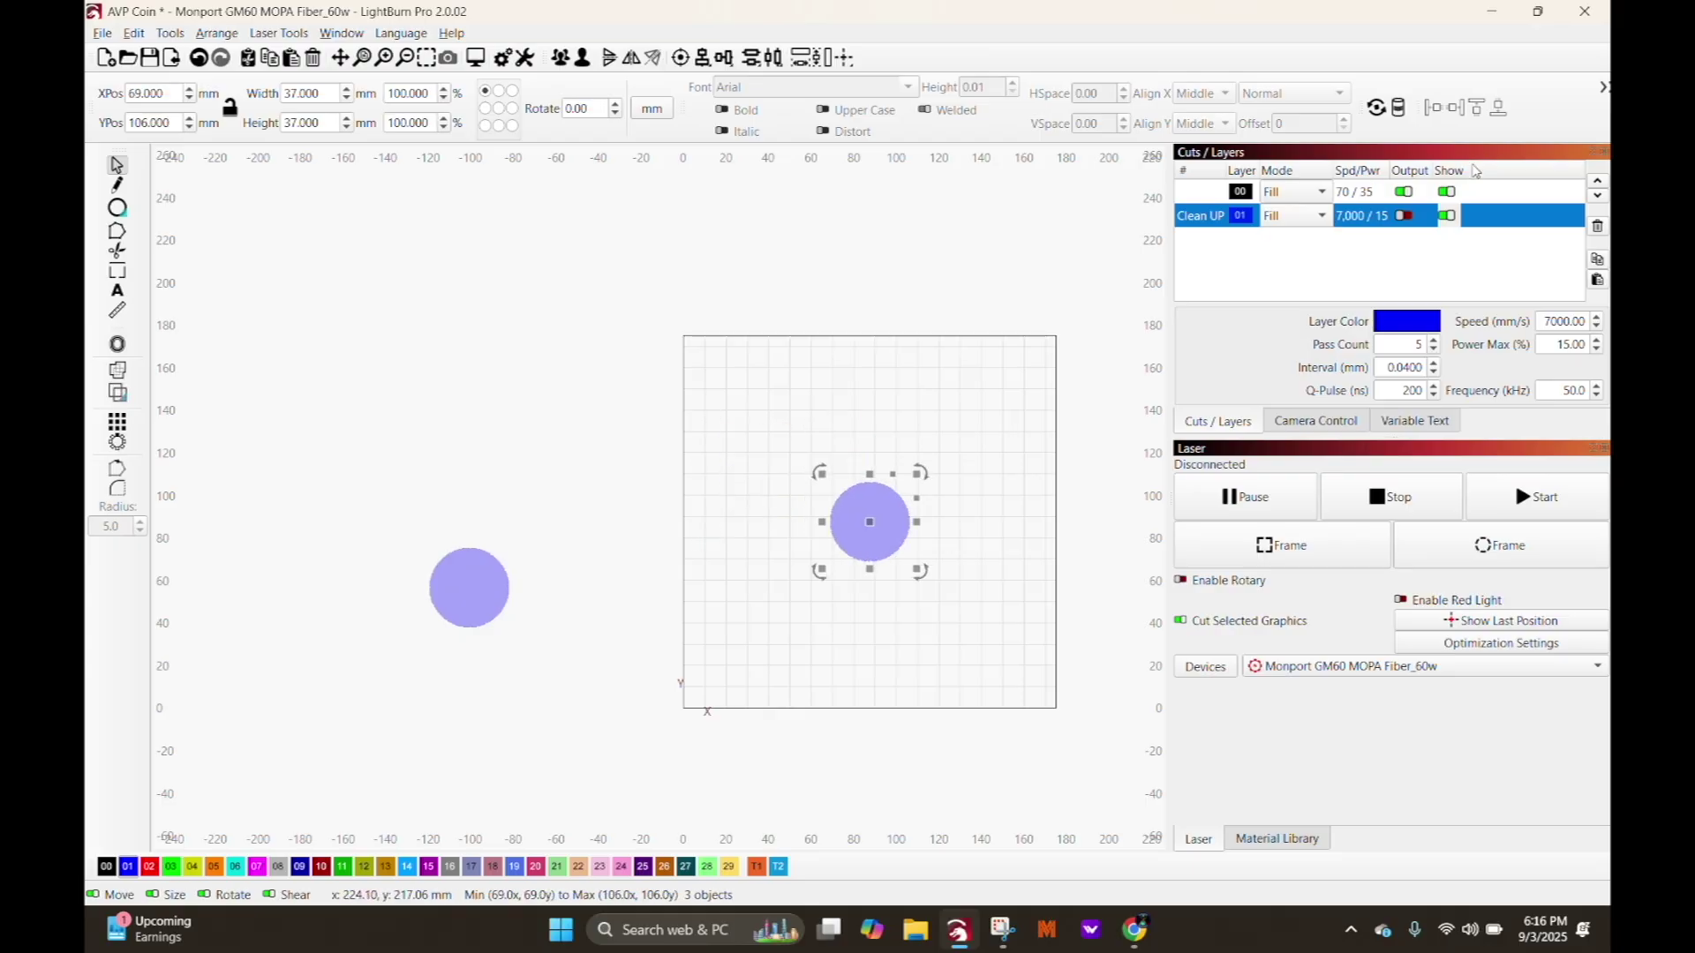
Enable Clean UP output and assign the '4 High power/1 Clean up' preset to layer 00
click(1403, 216)
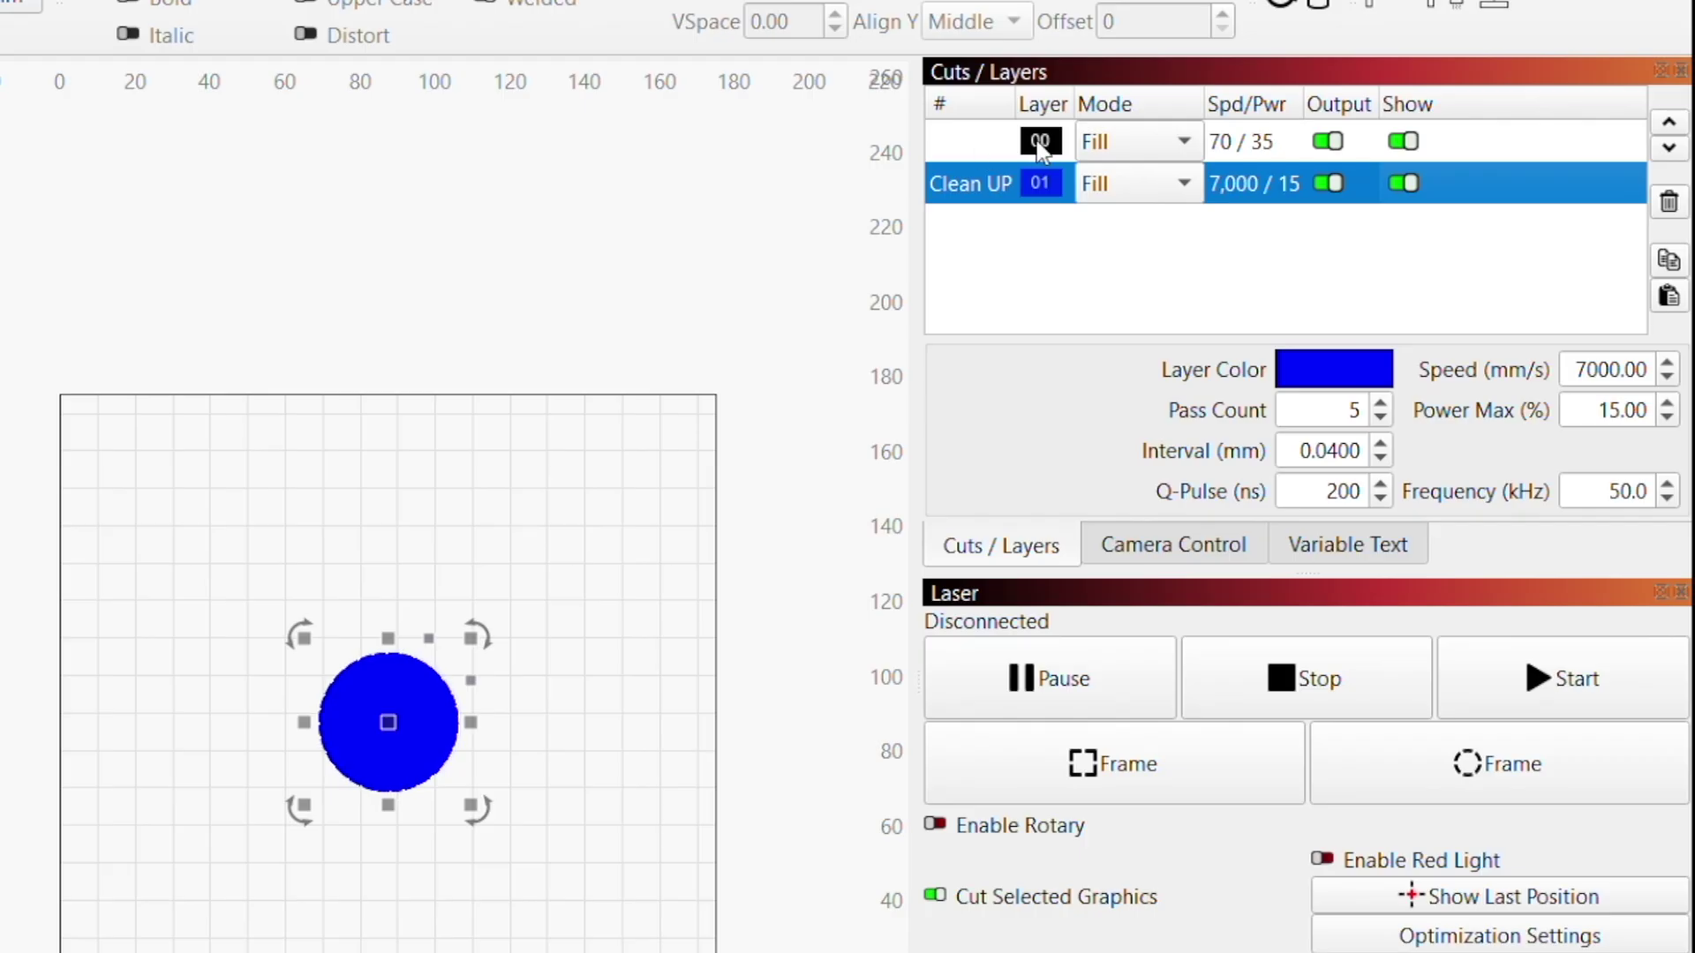
click(1040, 144)
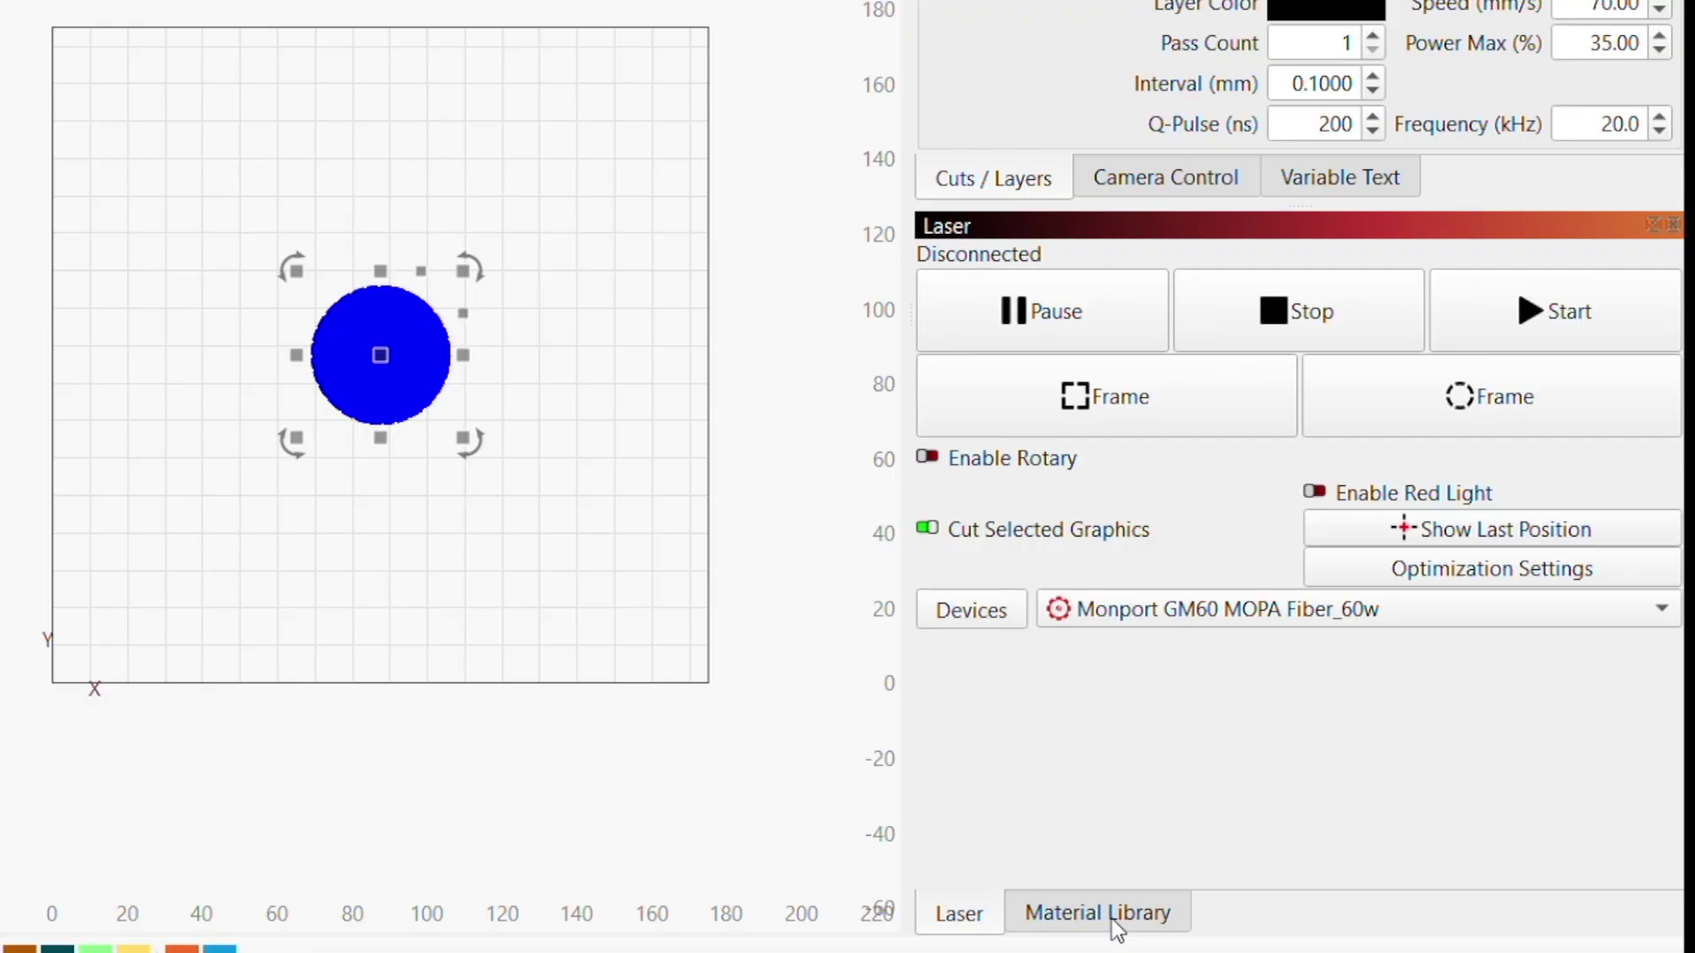
click(1114, 918)
double_click(1042, 330)
click(1052, 362)
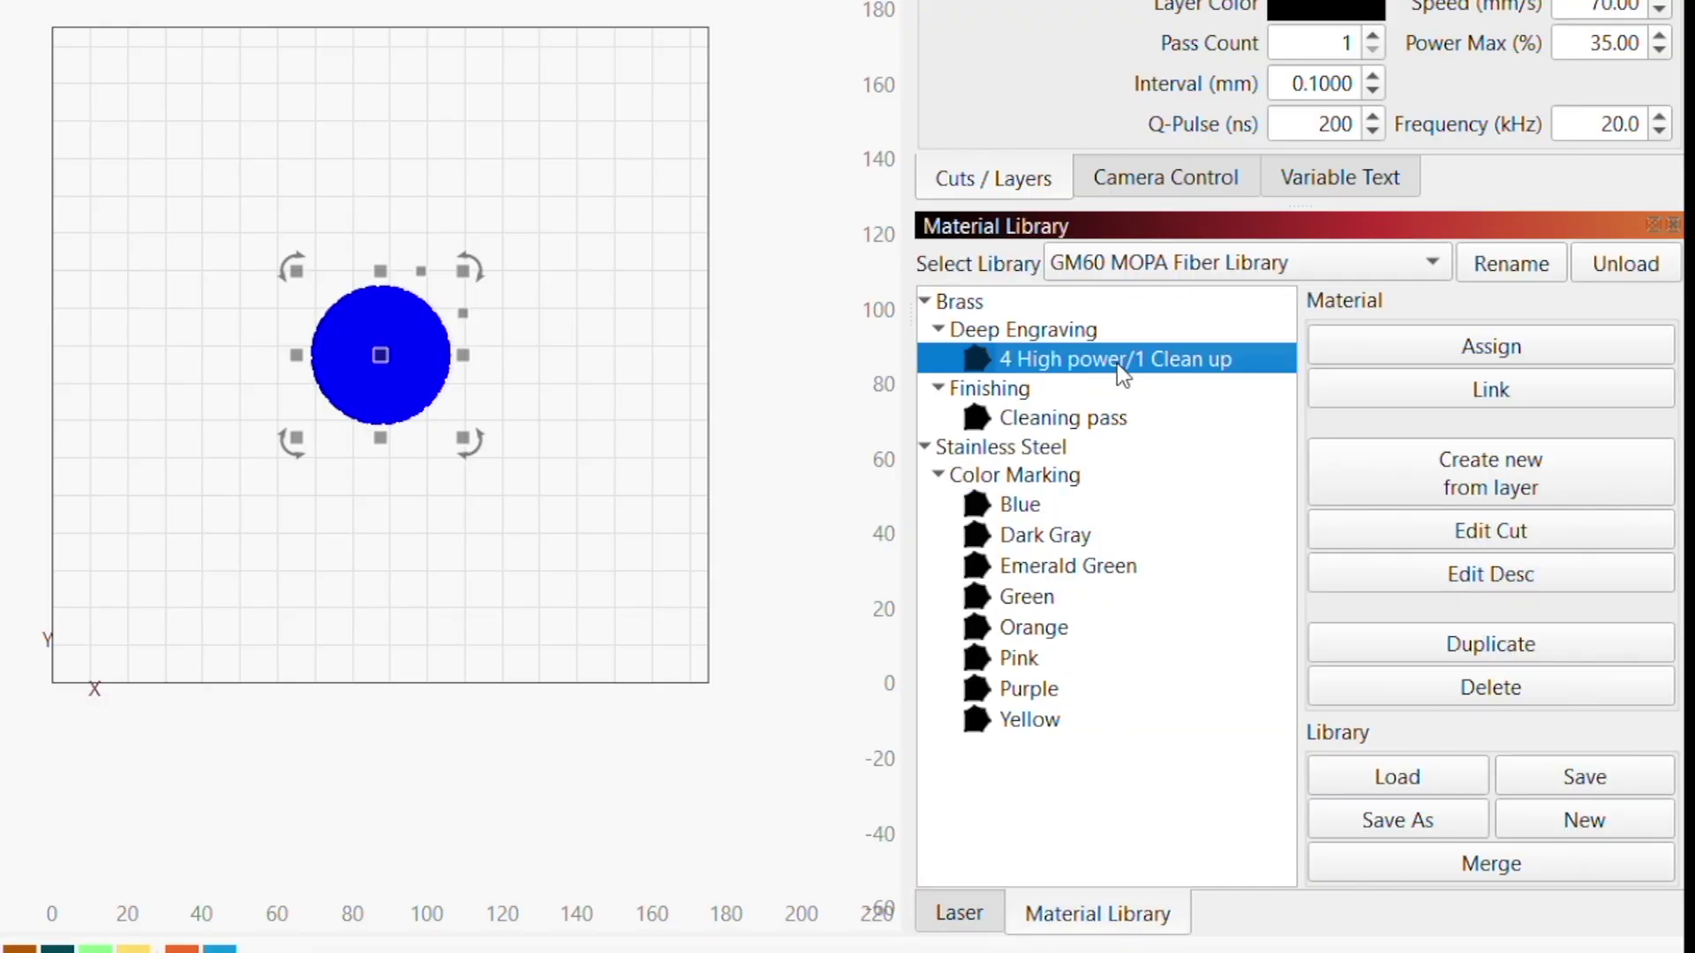
click(1475, 352)
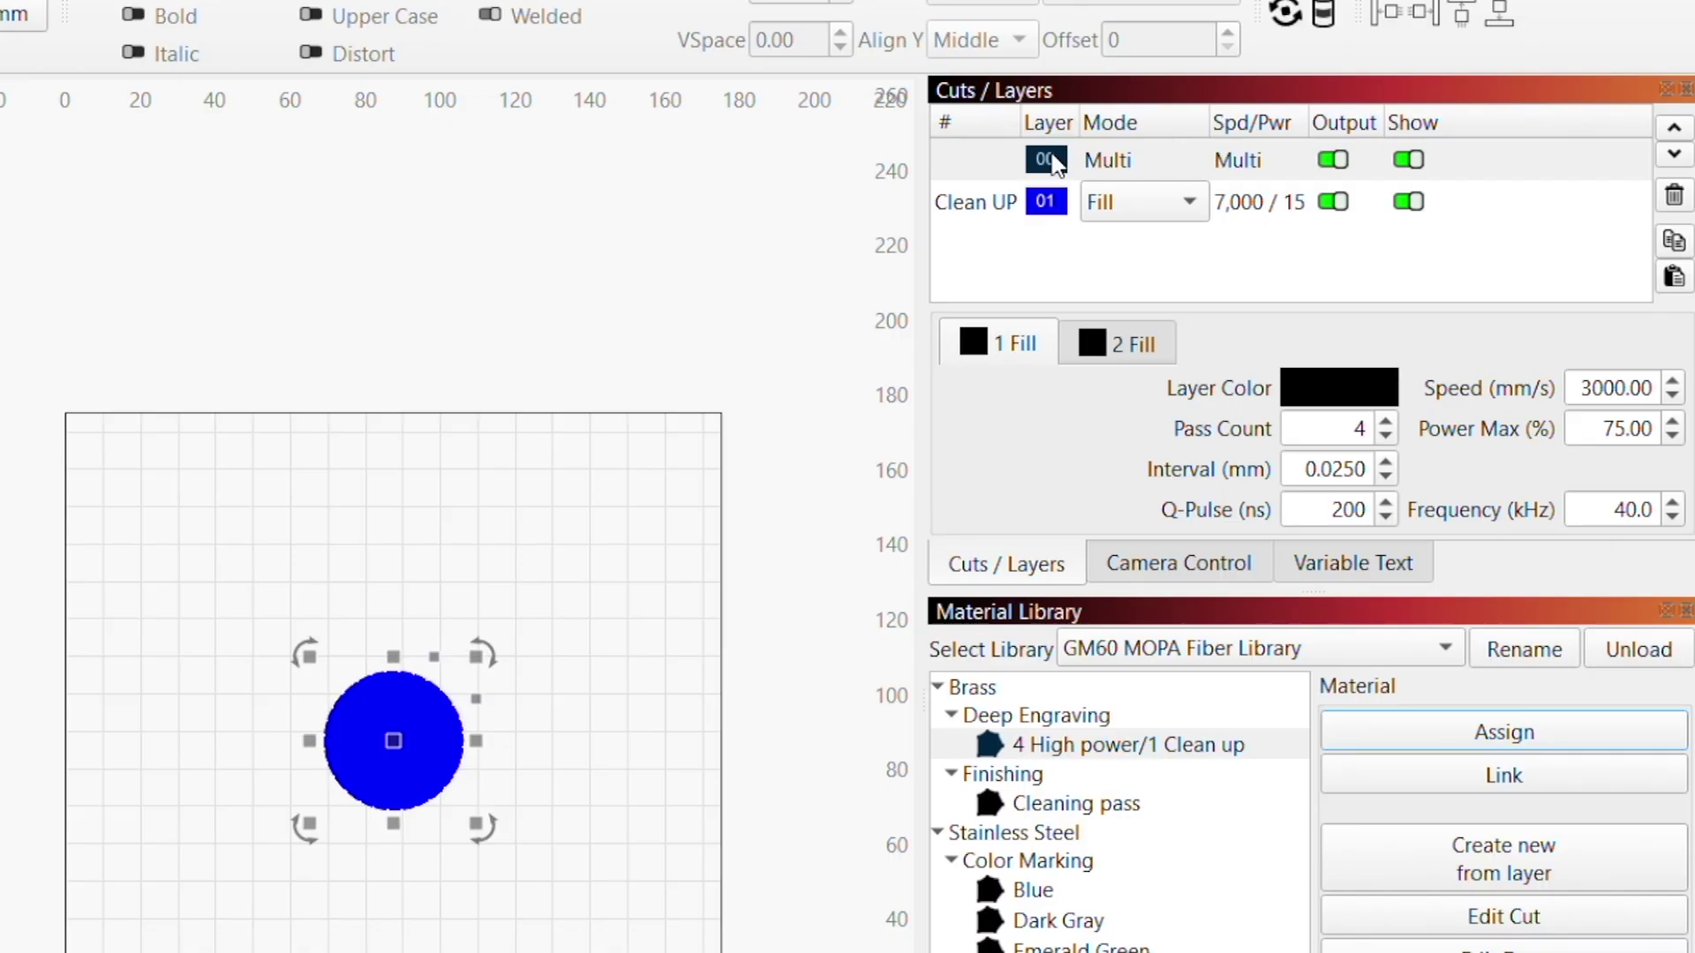
Assign the 'Cleaning pass' preset to the Clean UP layer
click(975, 202)
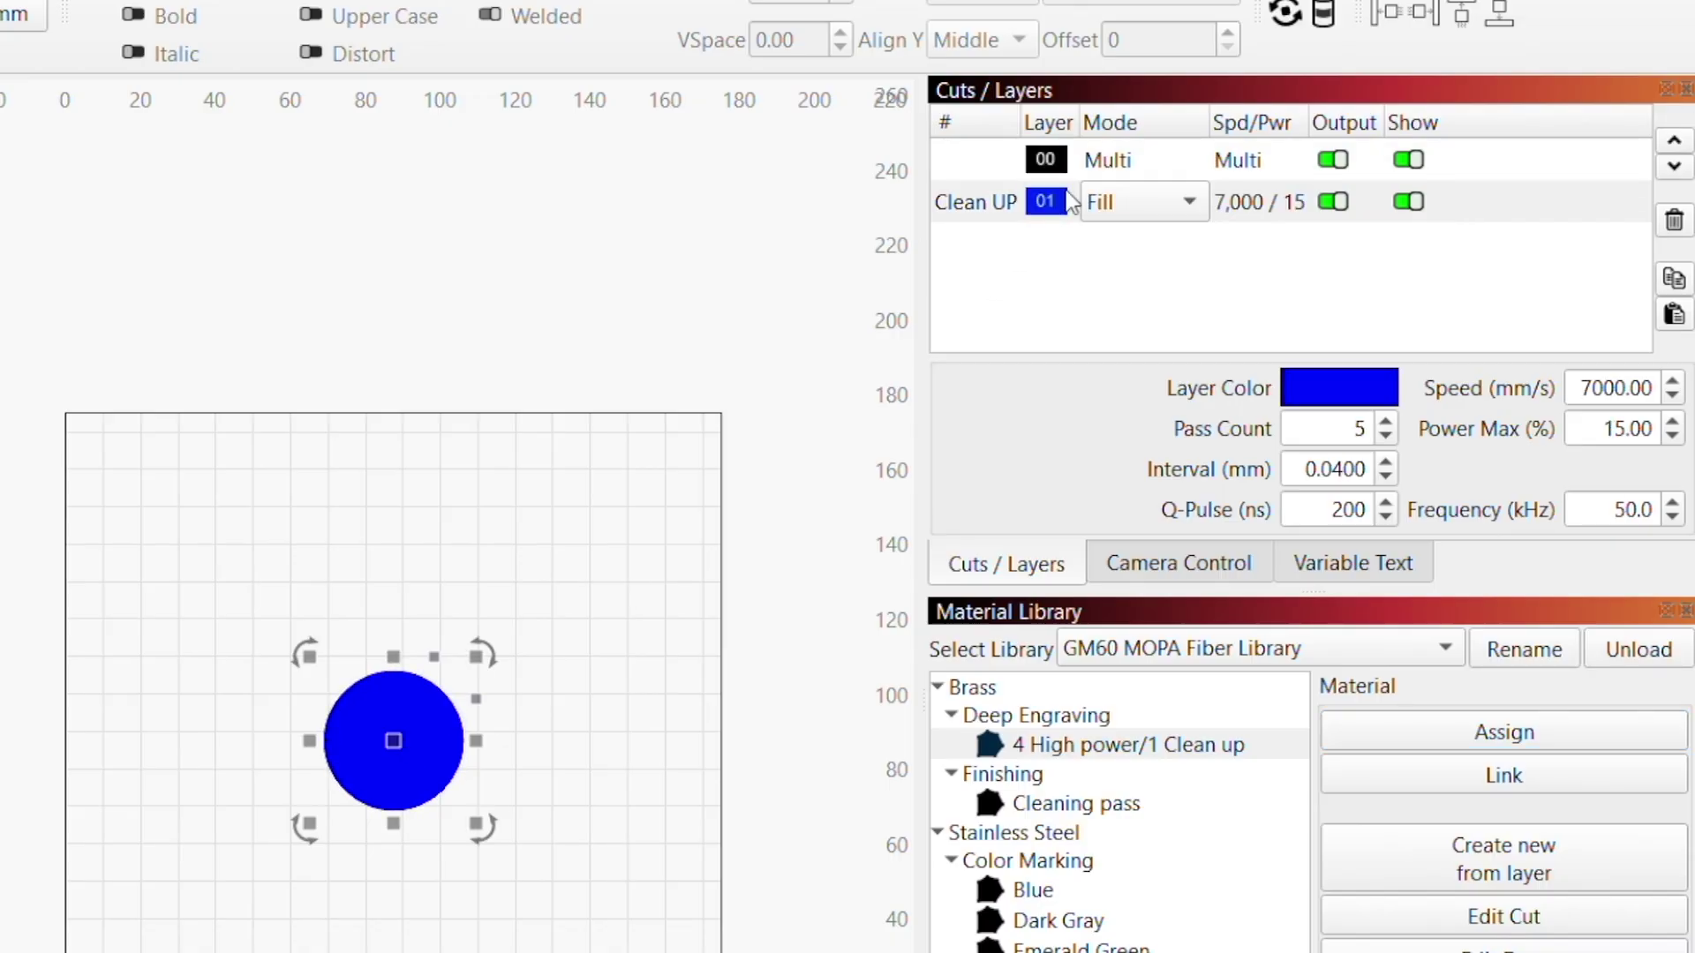
click(1038, 204)
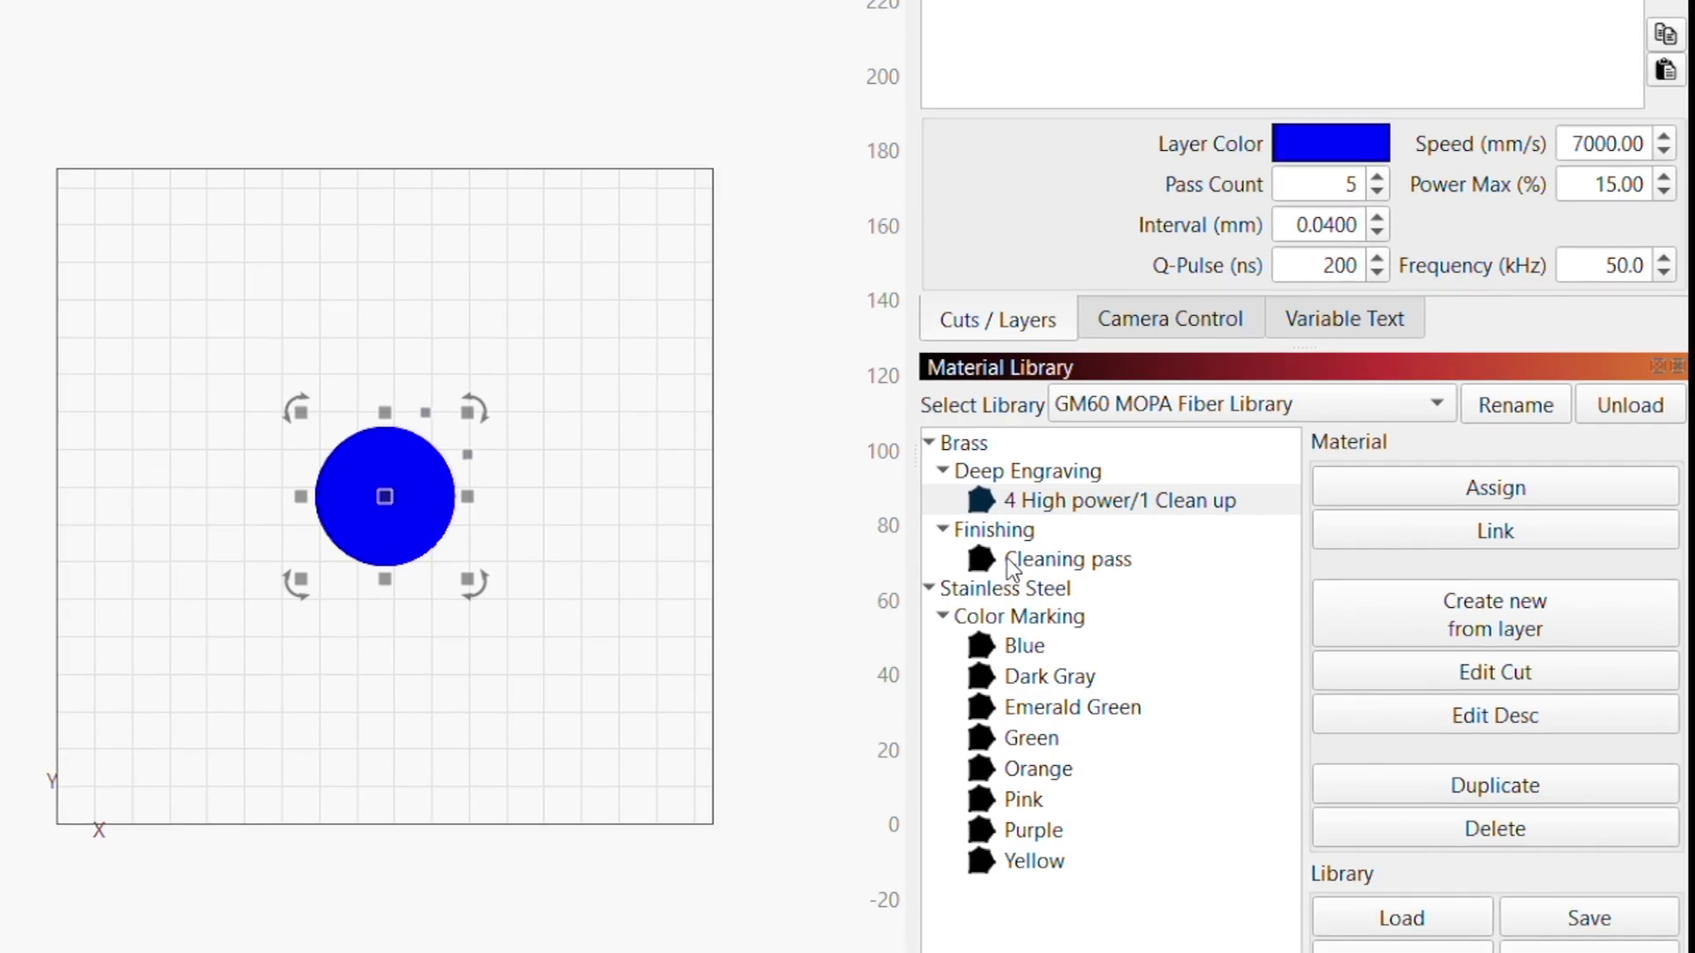
click(1021, 813)
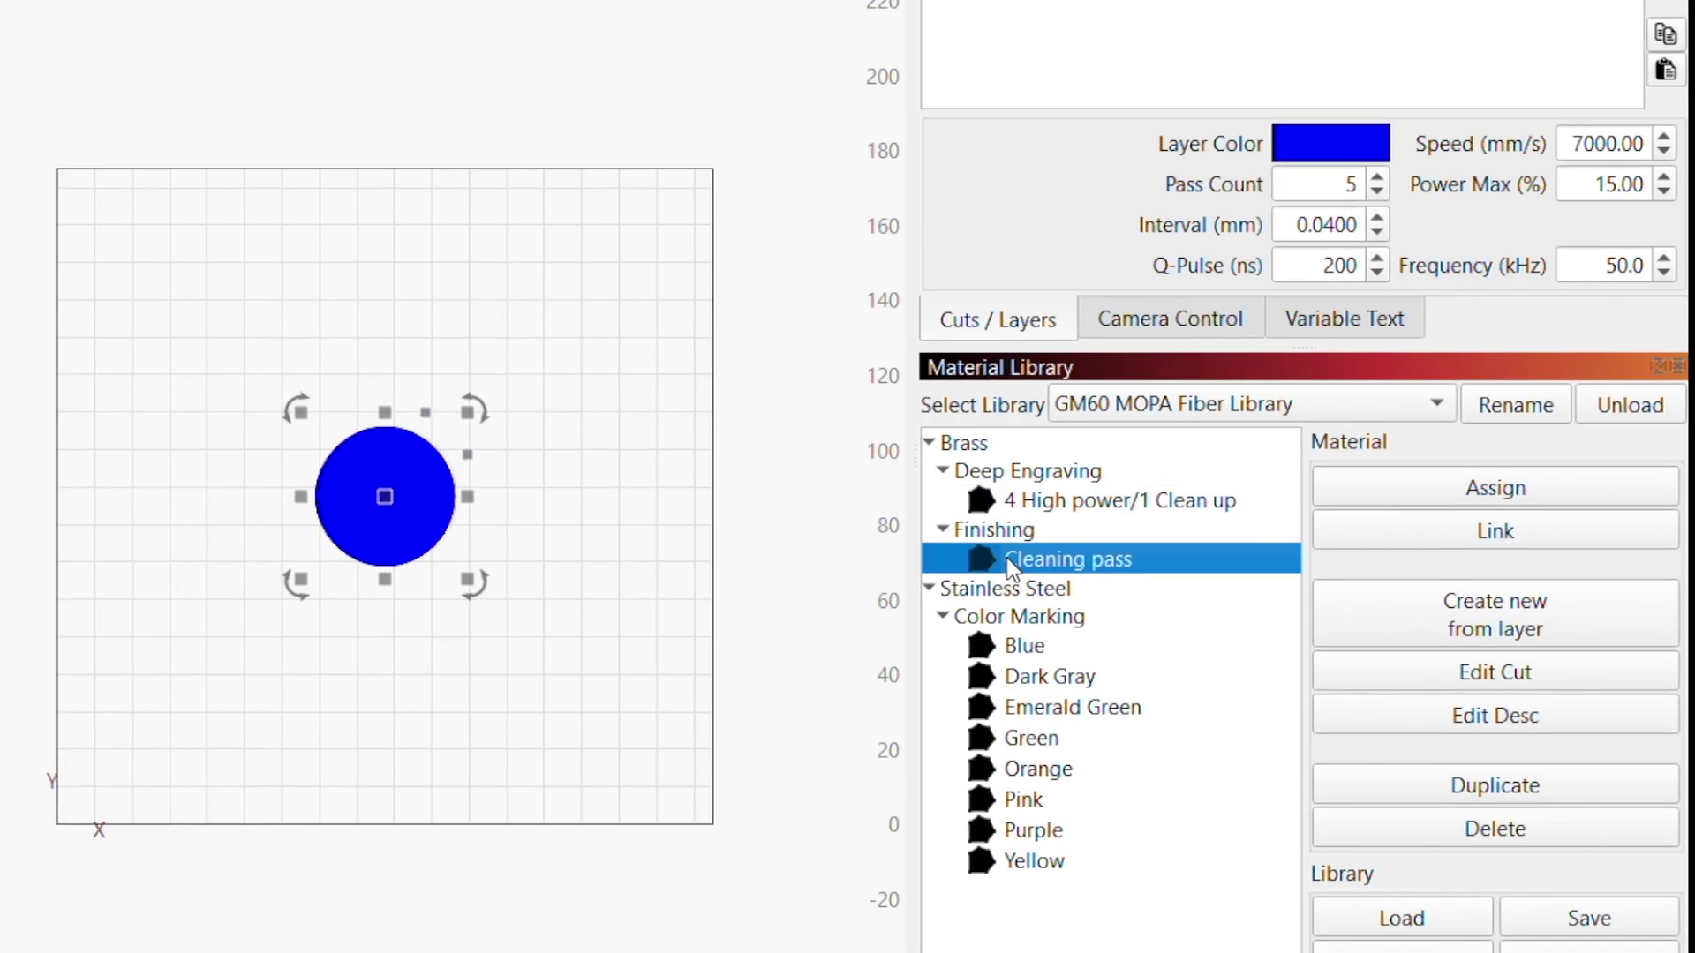
click(1459, 485)
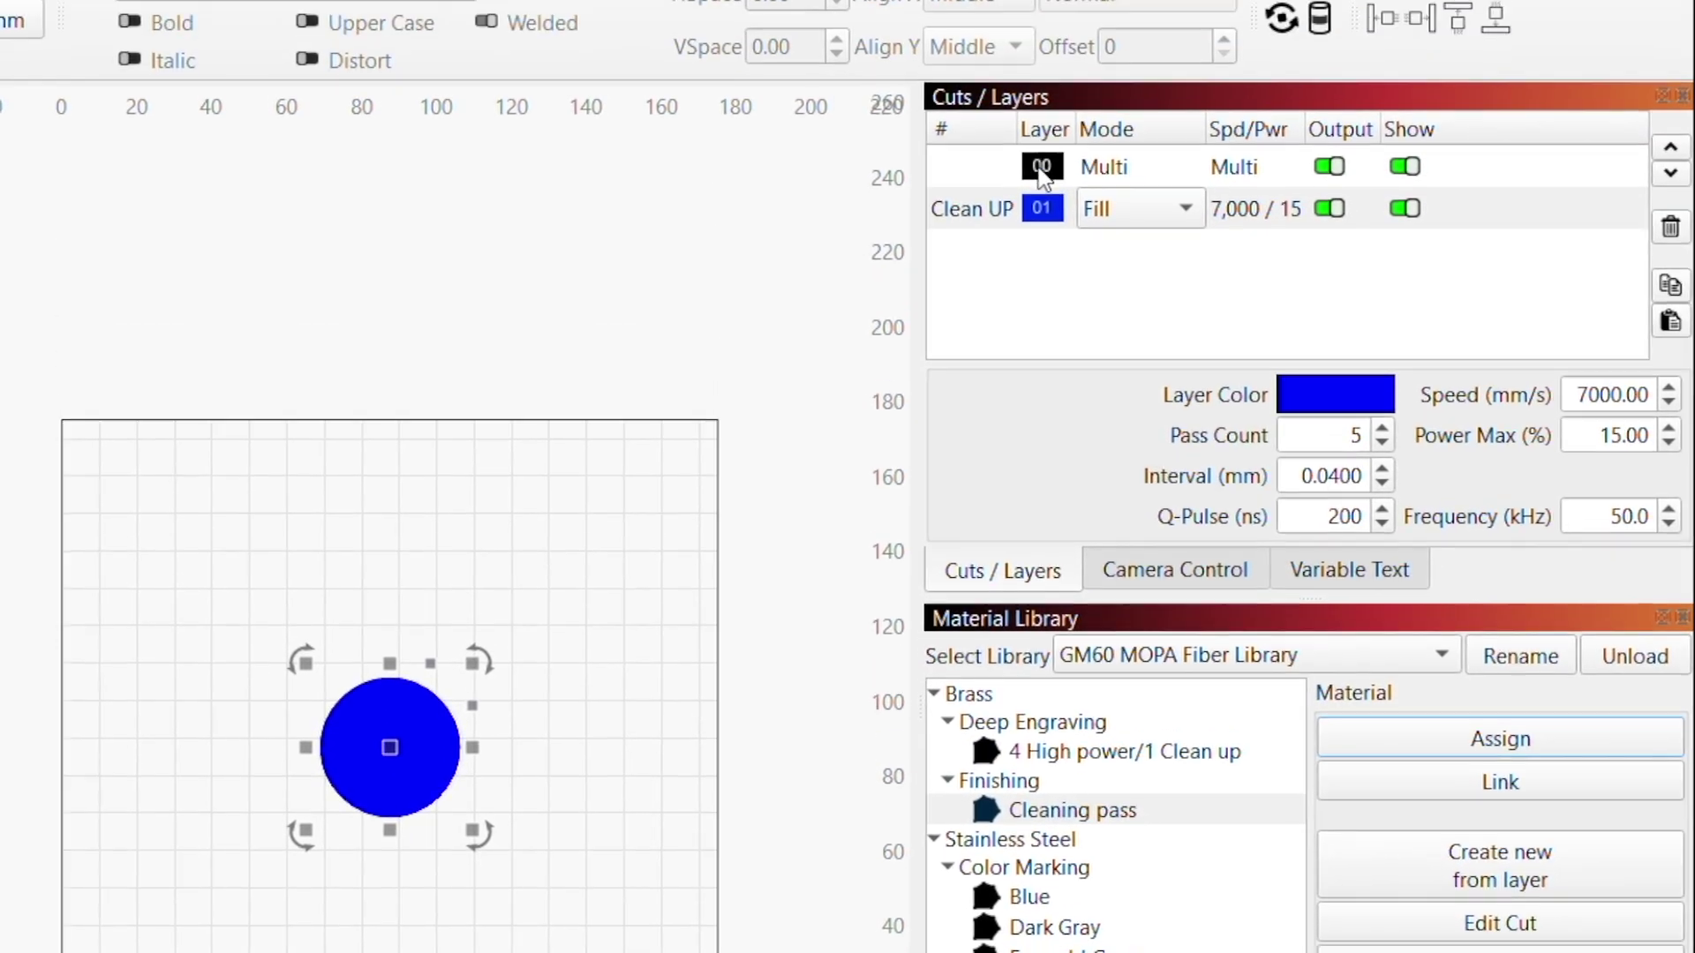
Inspect layer 00's fill sub-layers: 75% power with 4 passes, then 15% power
double_click(1042, 168)
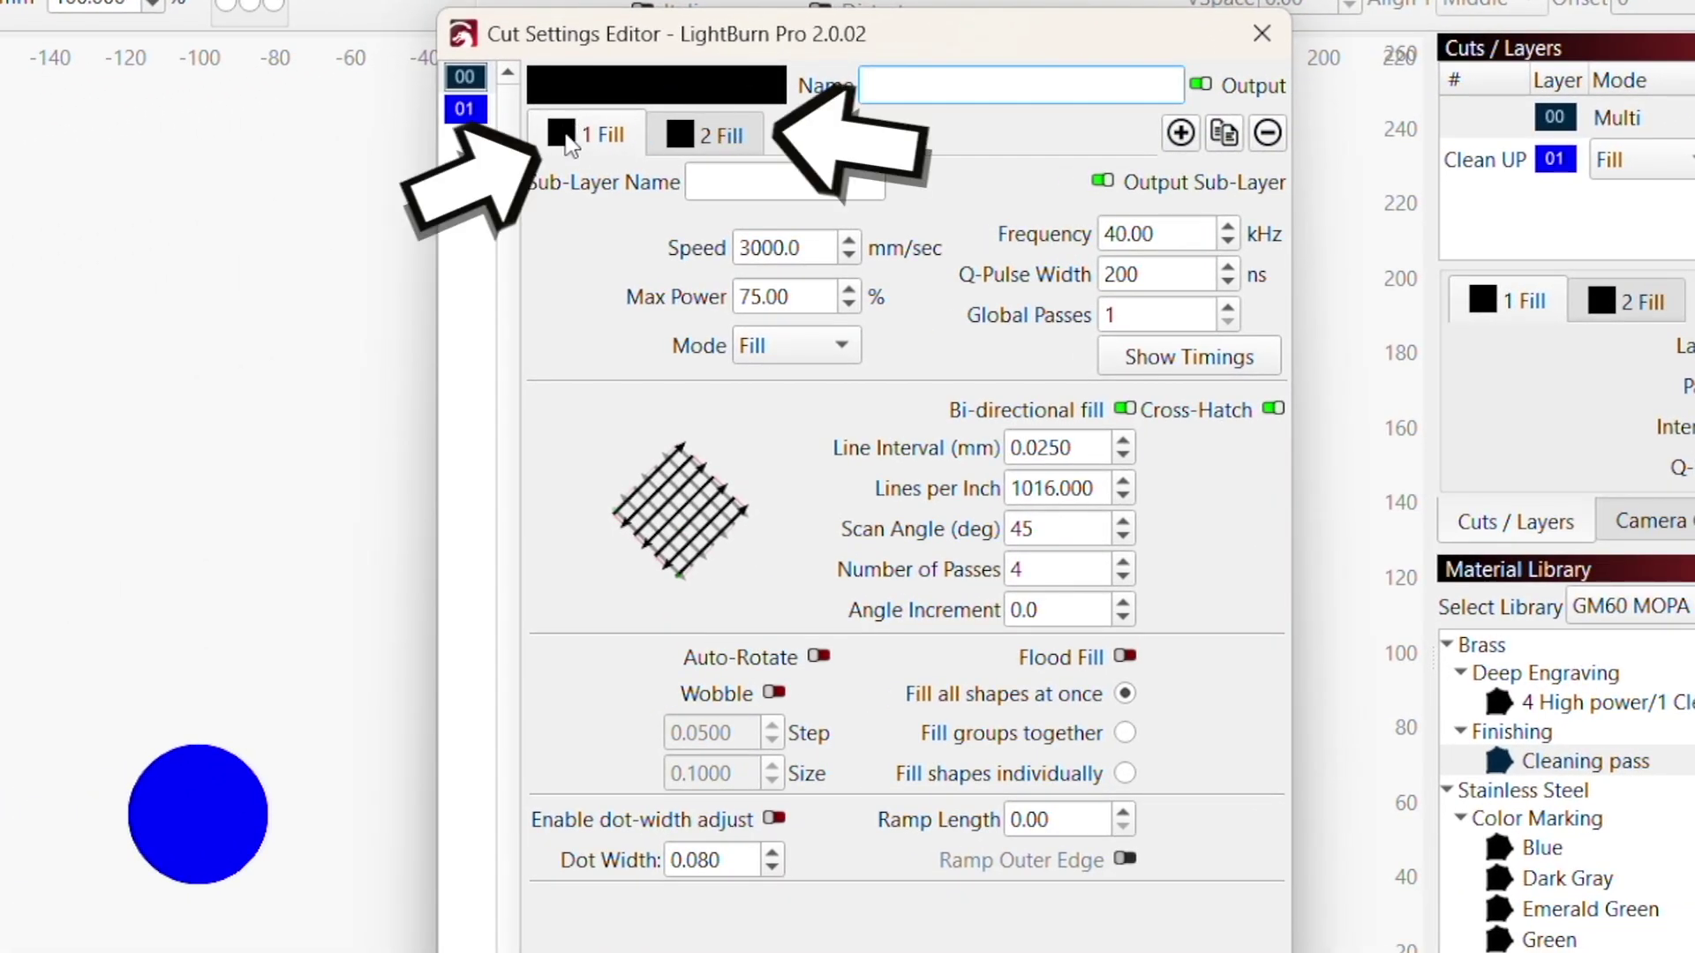
double_click(777, 296)
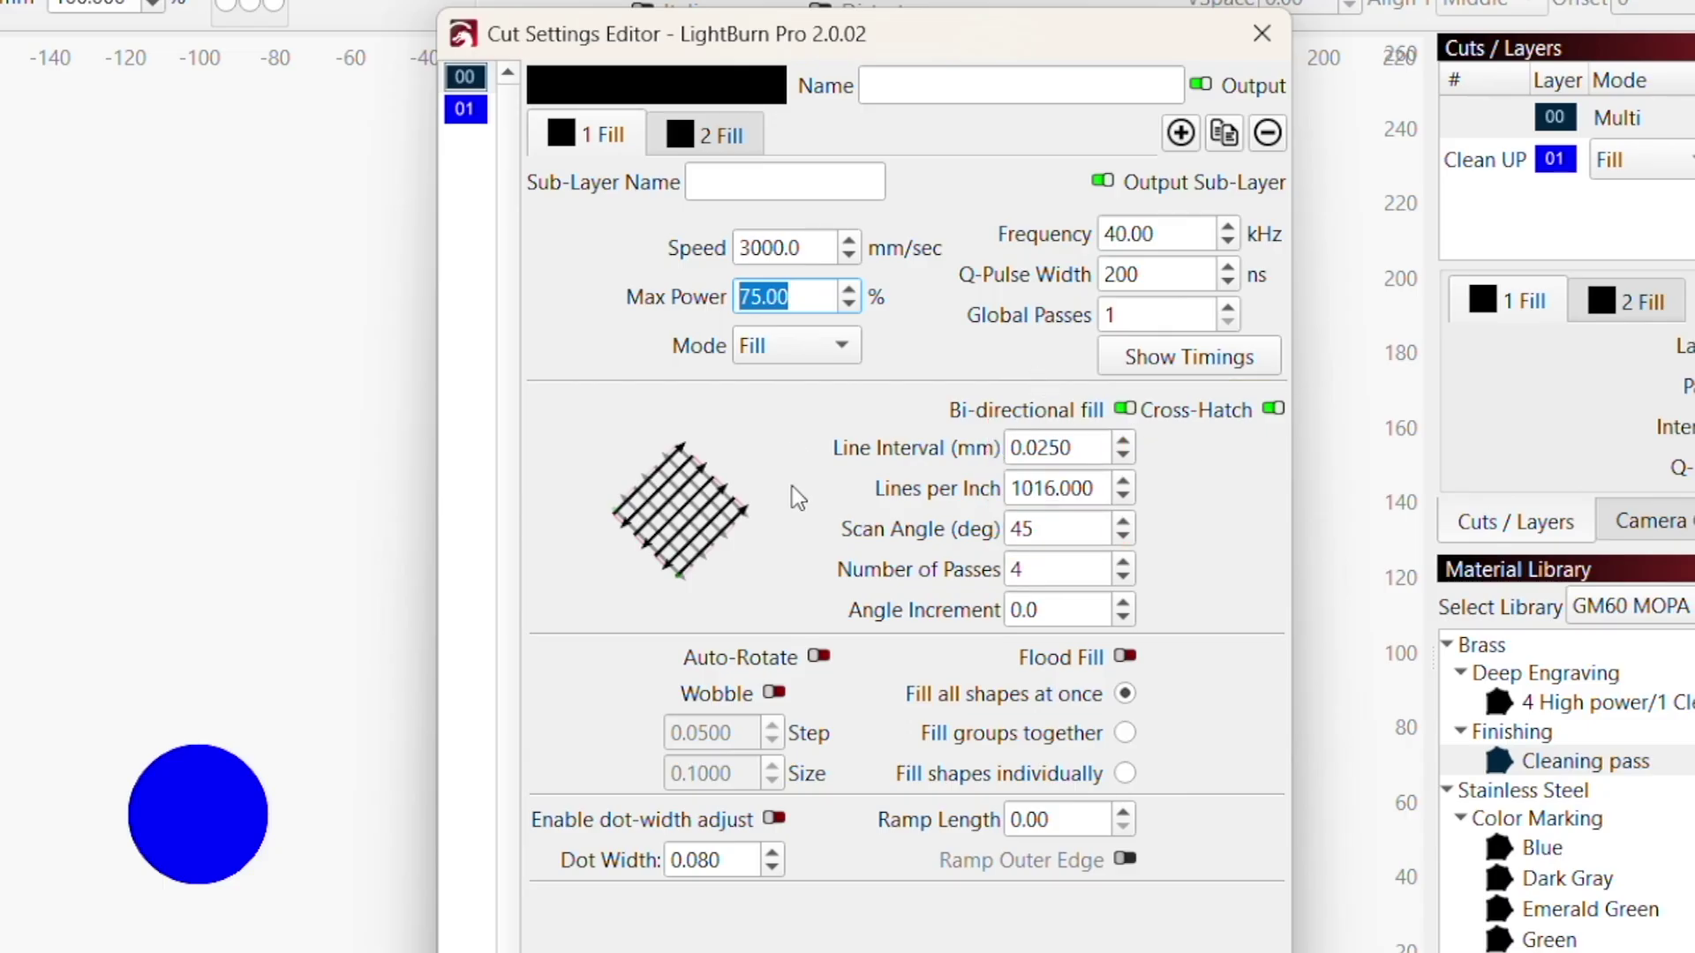
click(1077, 564)
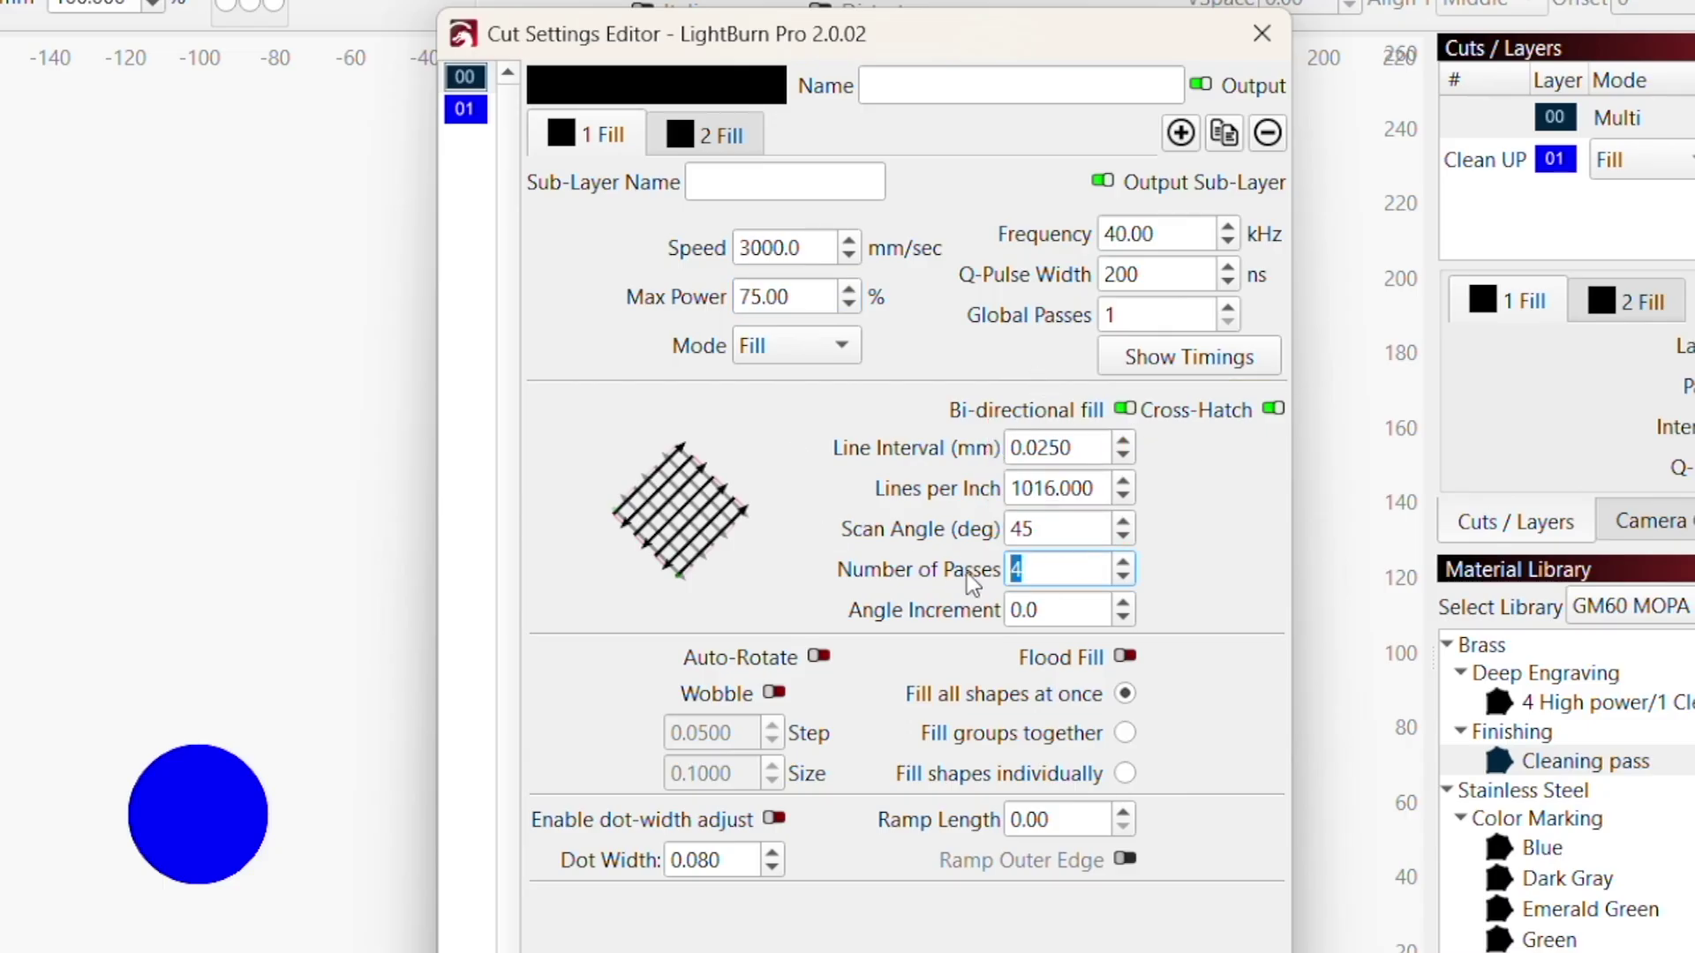
click(734, 136)
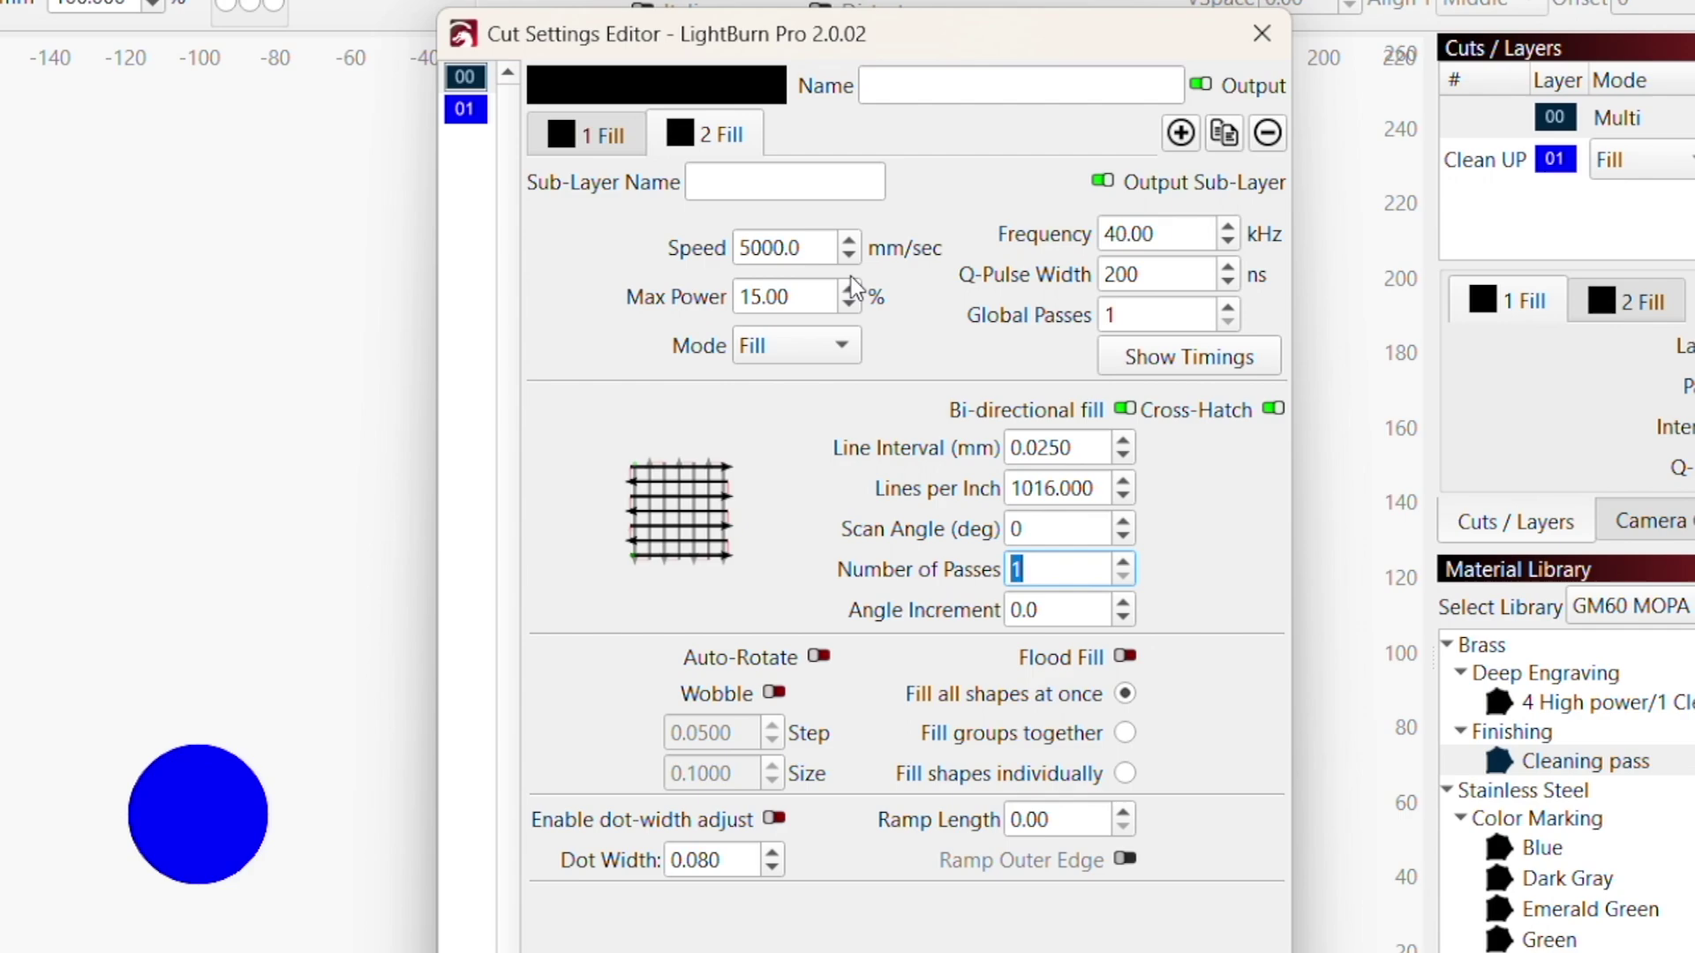
click(816, 292)
Close the Cut Settings Editor, toggle Clean UP output, and open Live Framing from the Laser tab
click(1262, 33)
click(1331, 151)
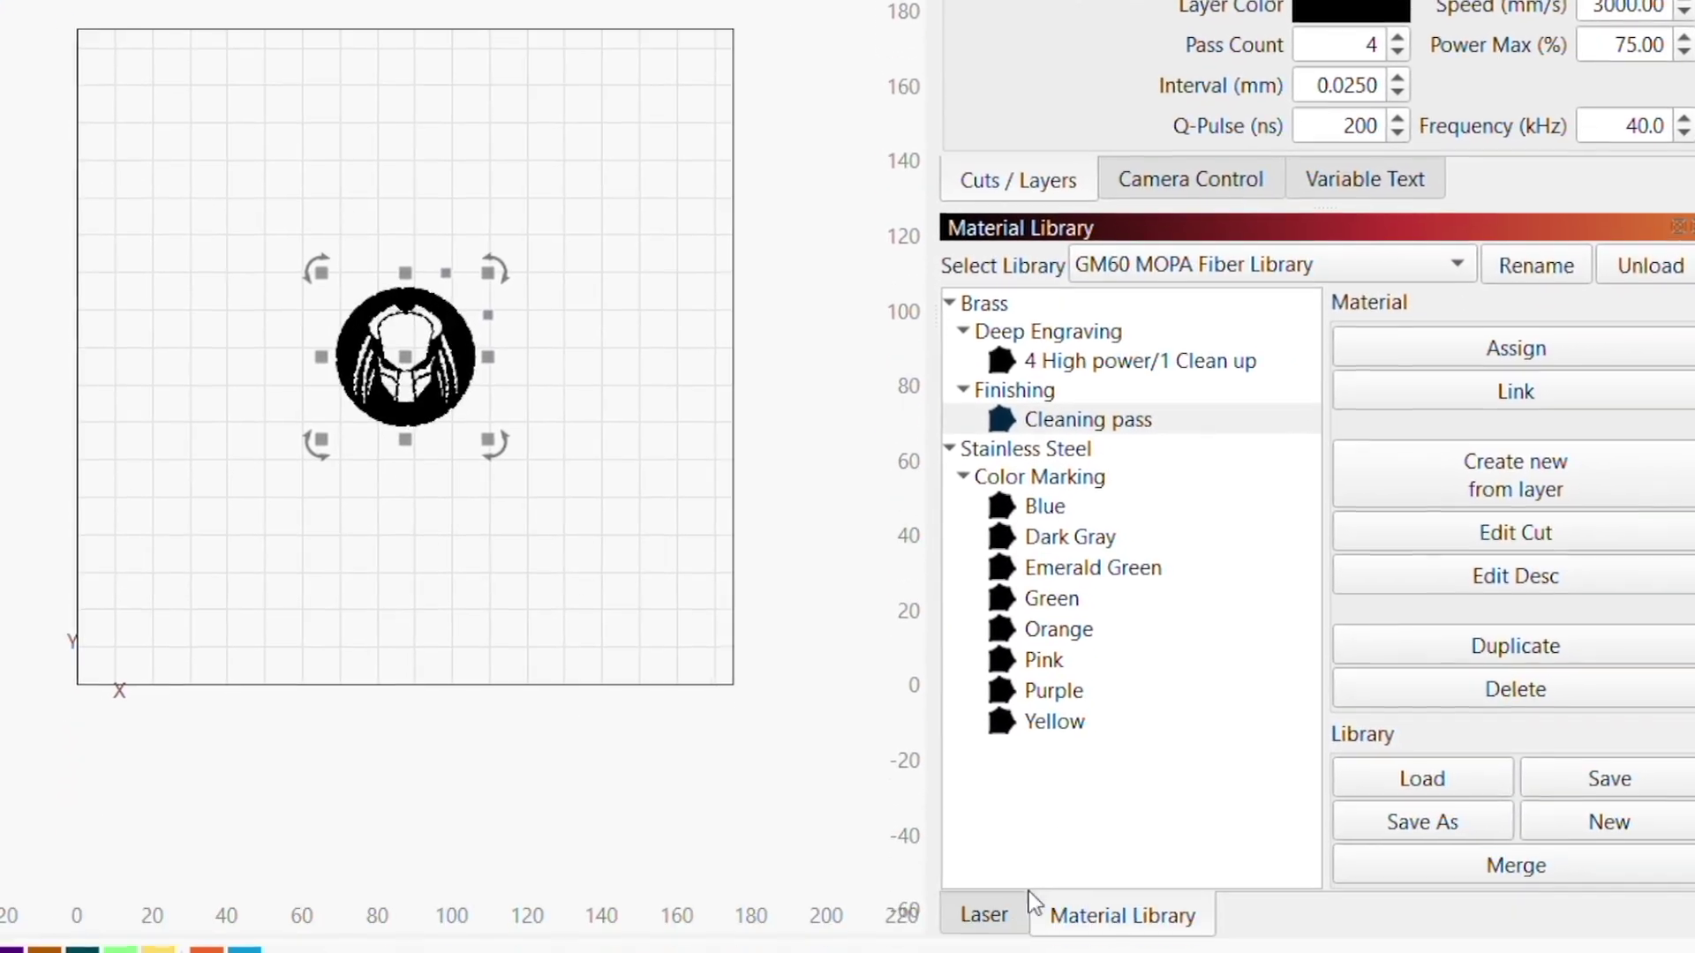
click(981, 913)
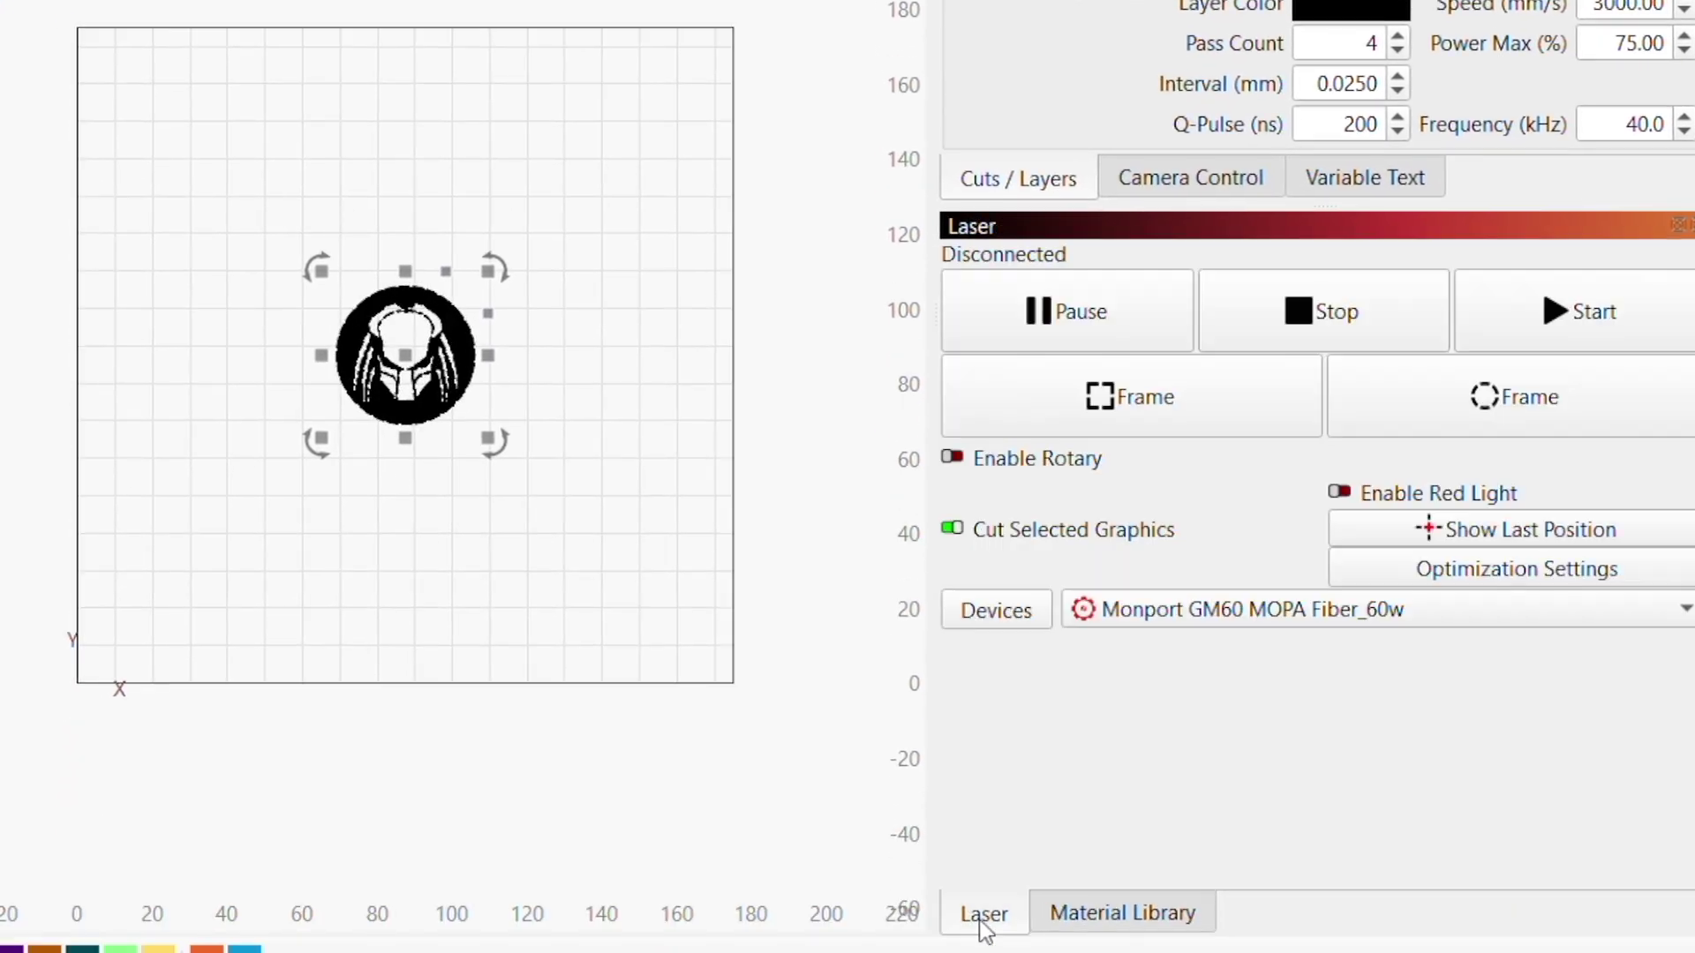
click(1114, 424)
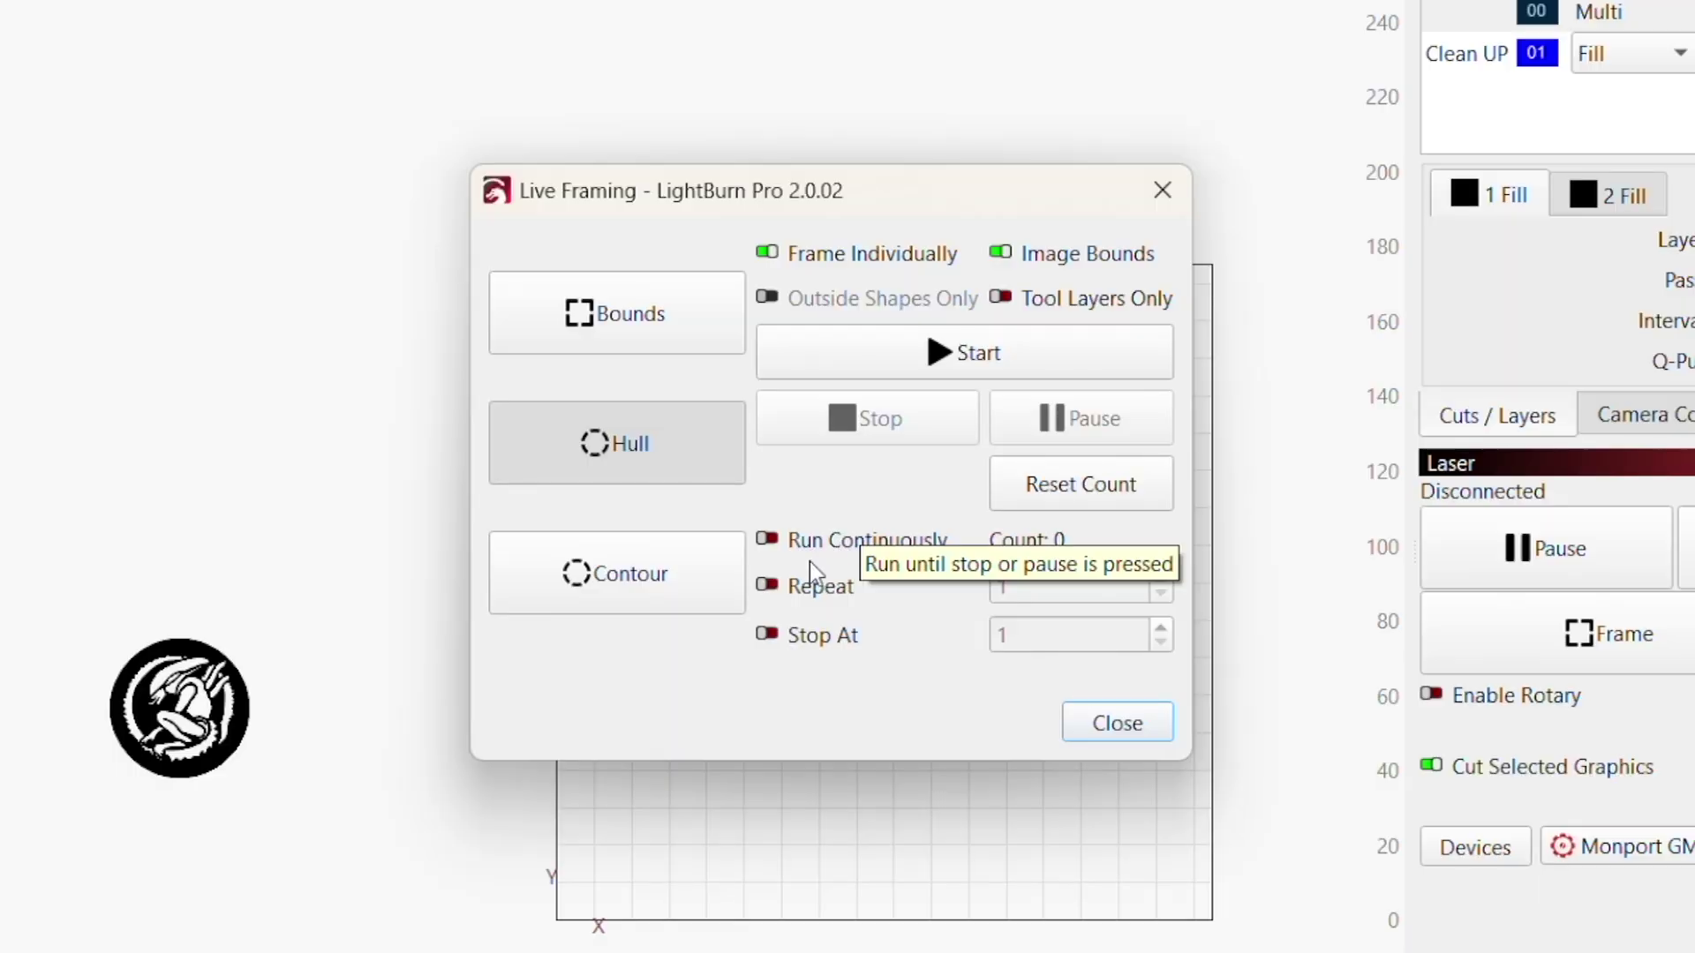
Turn on the Repeat option in Live Framing
click(766, 587)
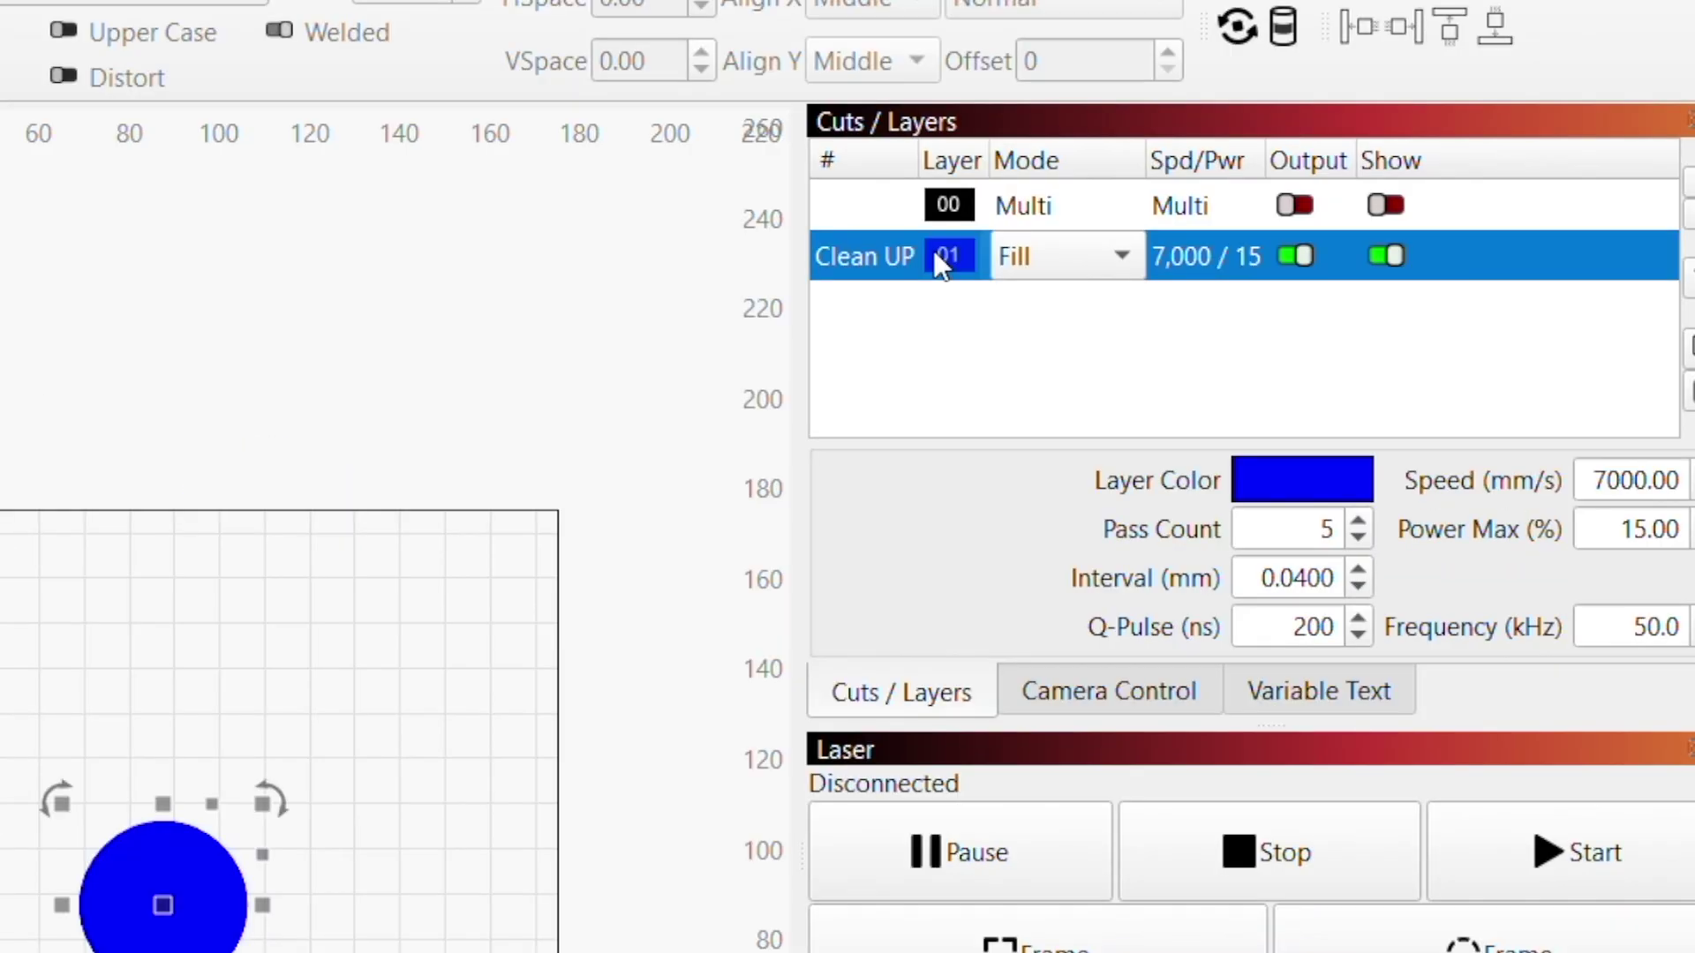
Check the Clean UP layer's fill settings of 7000 mm/s, 15% power and 5 passes, then accept them
double_click(938, 256)
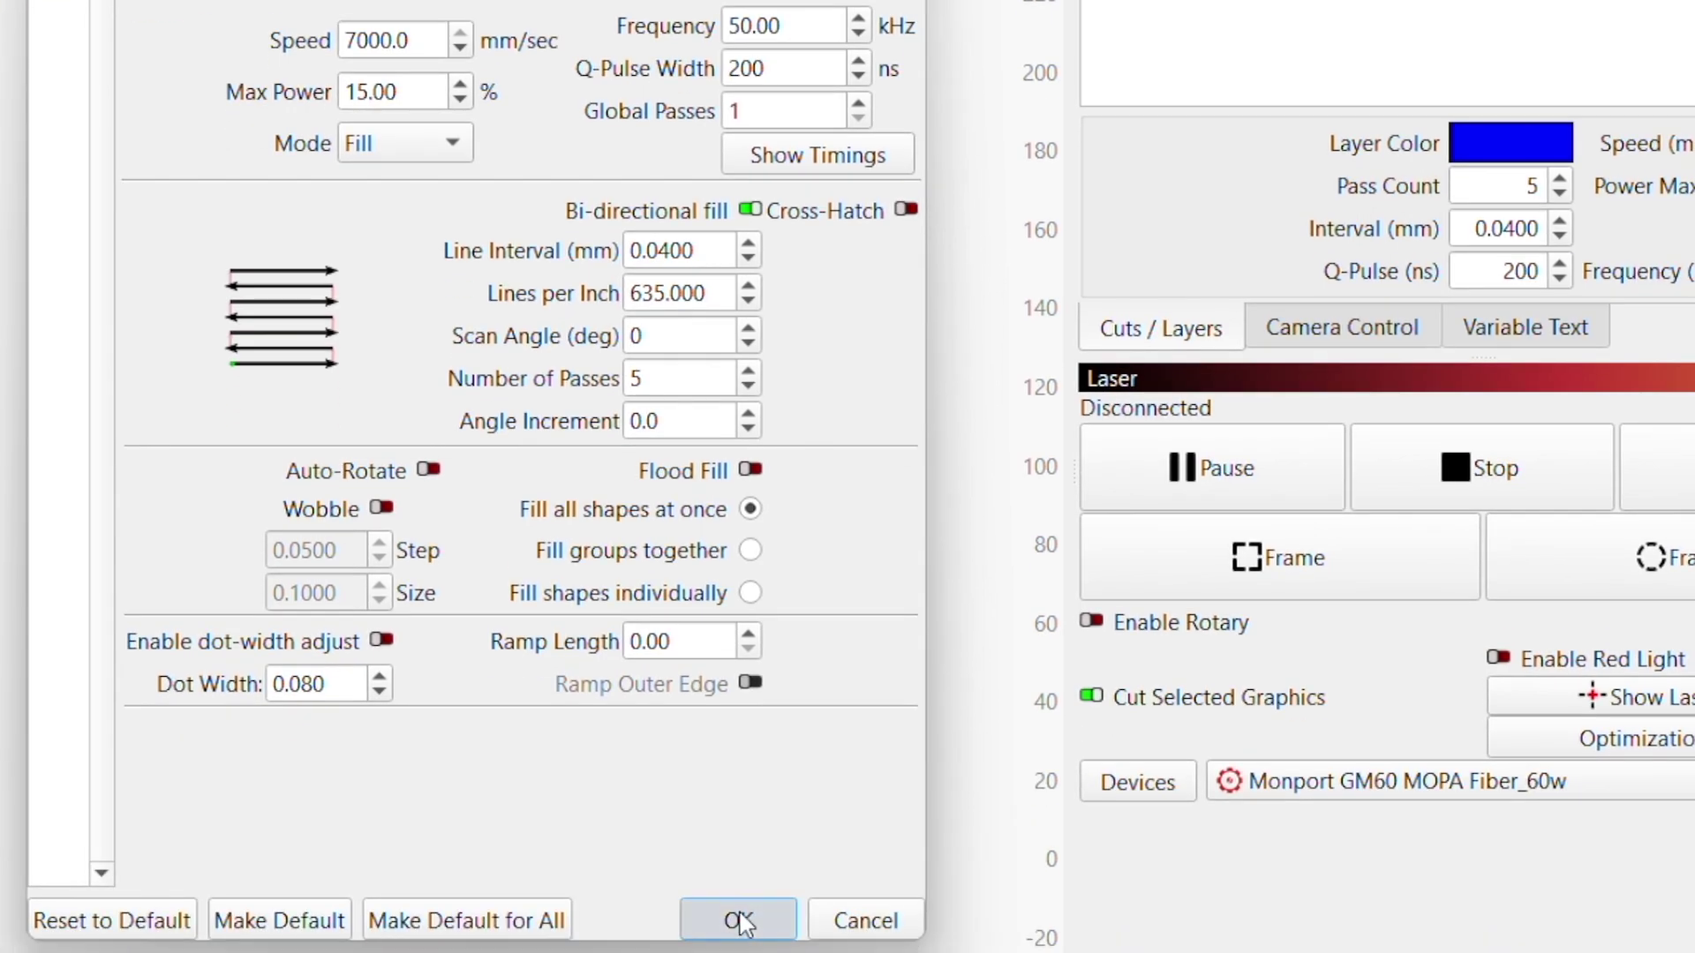
click(739, 922)
click(1560, 497)
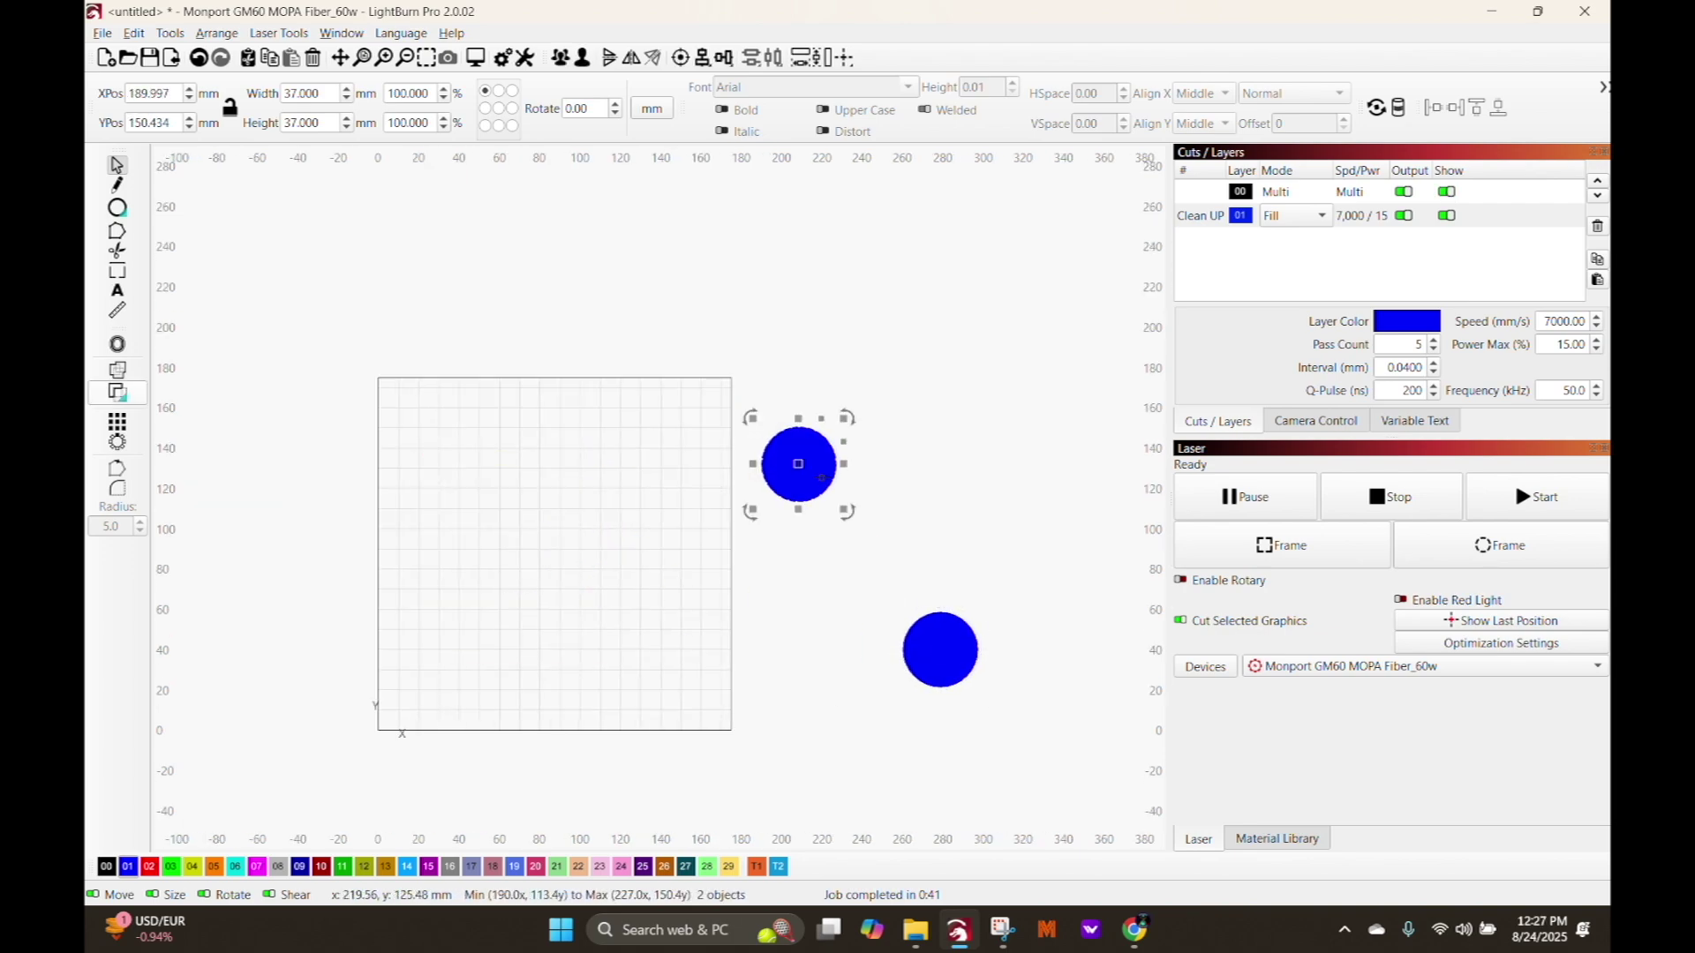
Turn off Clean UP output and set live framing of the Alien circle to repeat 20 times
click(1403, 216)
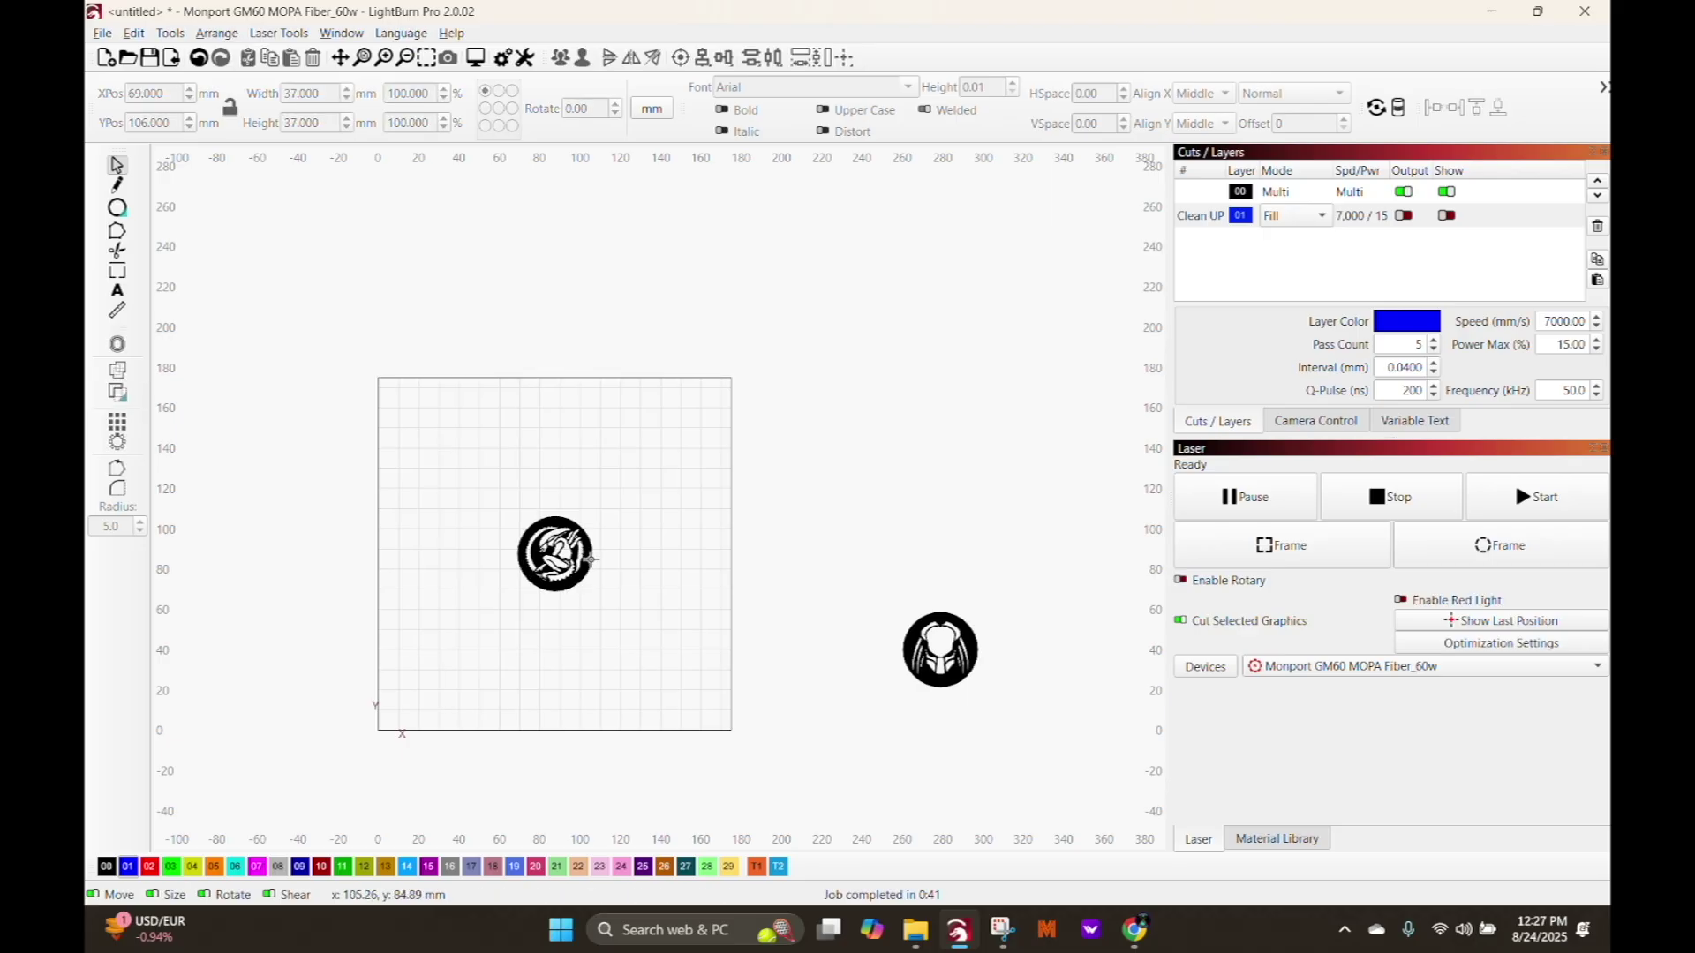
click(560, 568)
scroll(559, 567, up, 6)
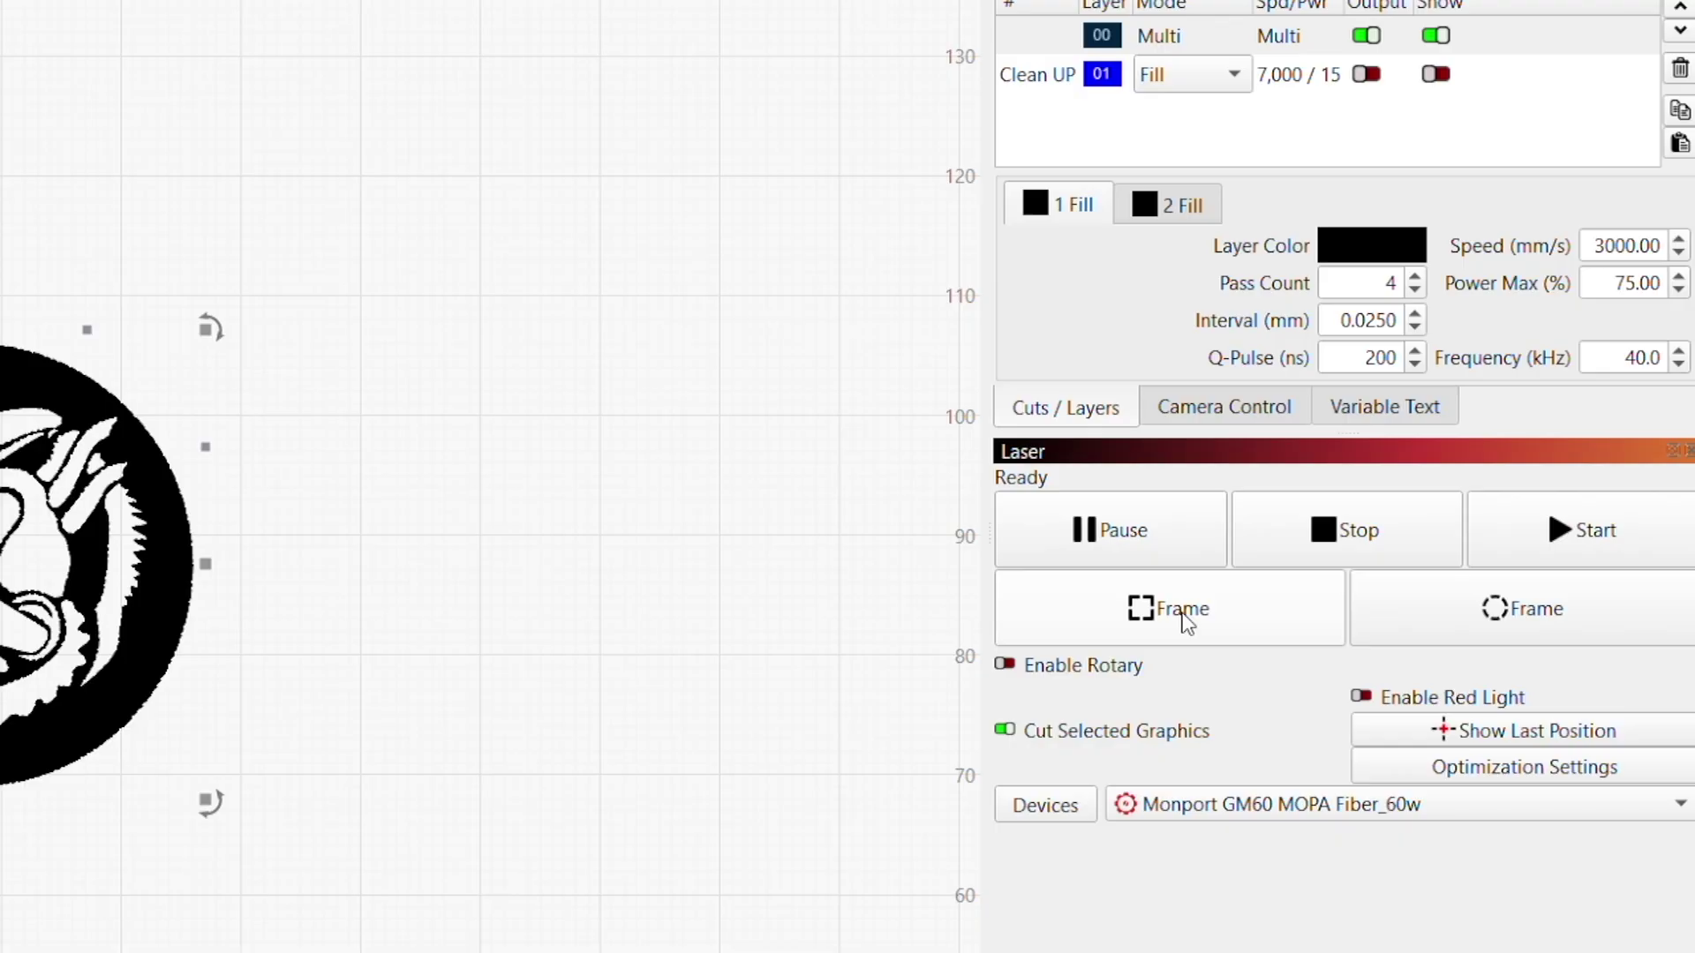
click(1183, 611)
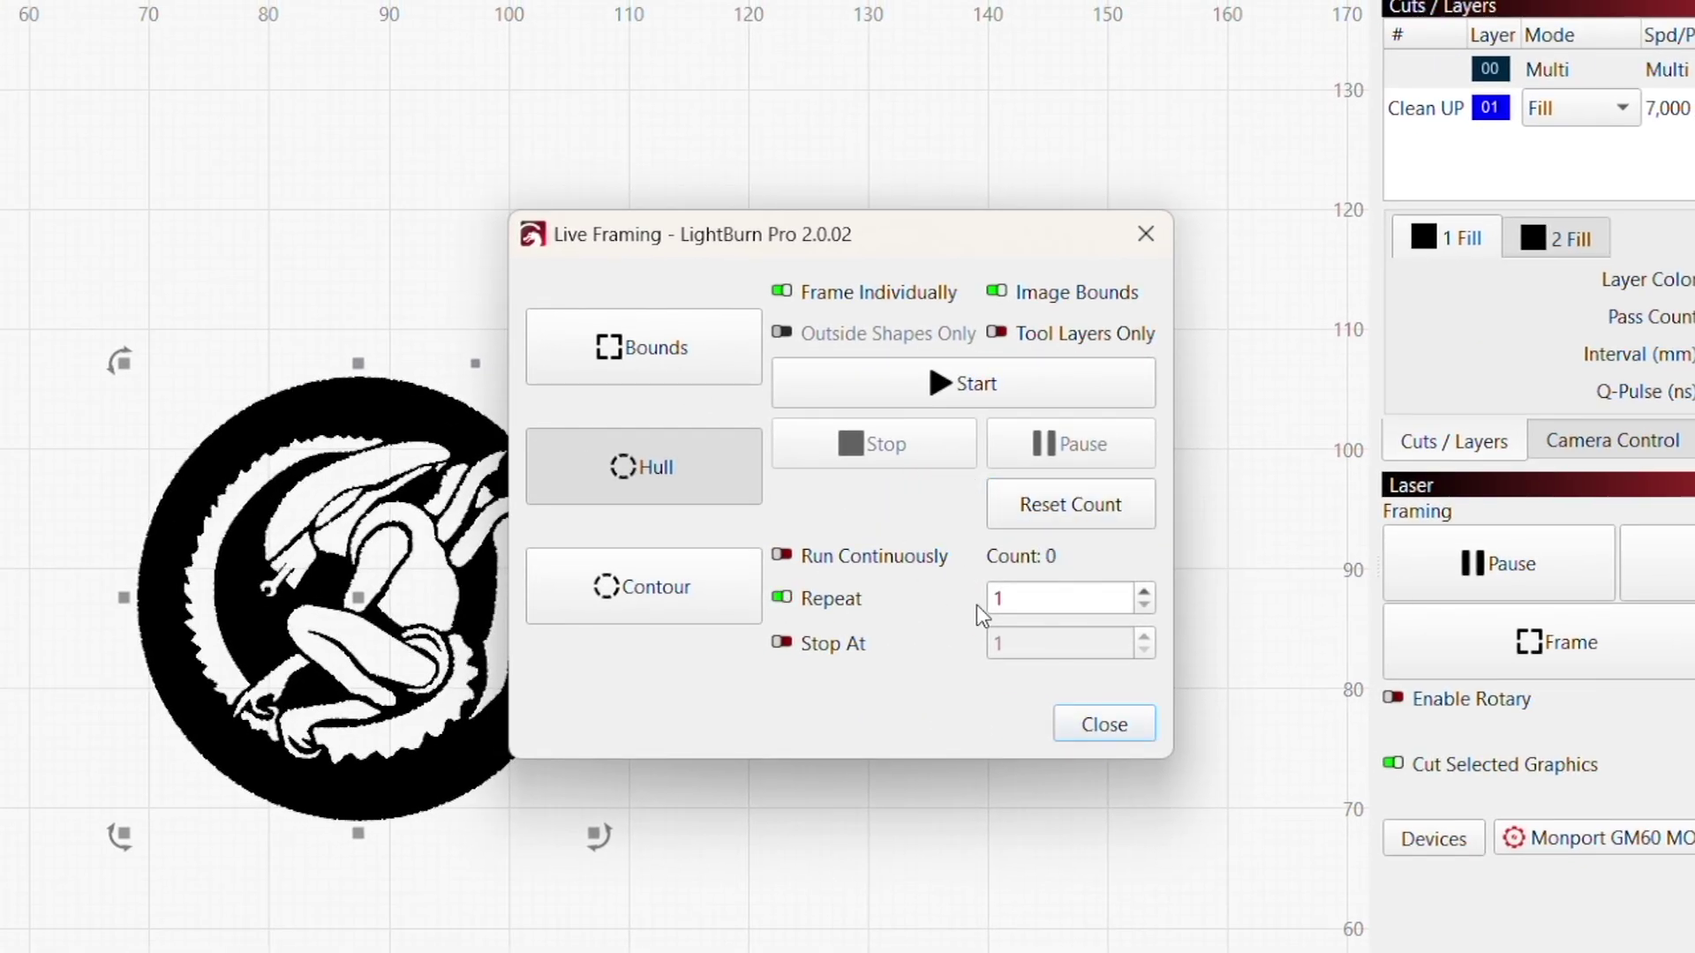
text(200)
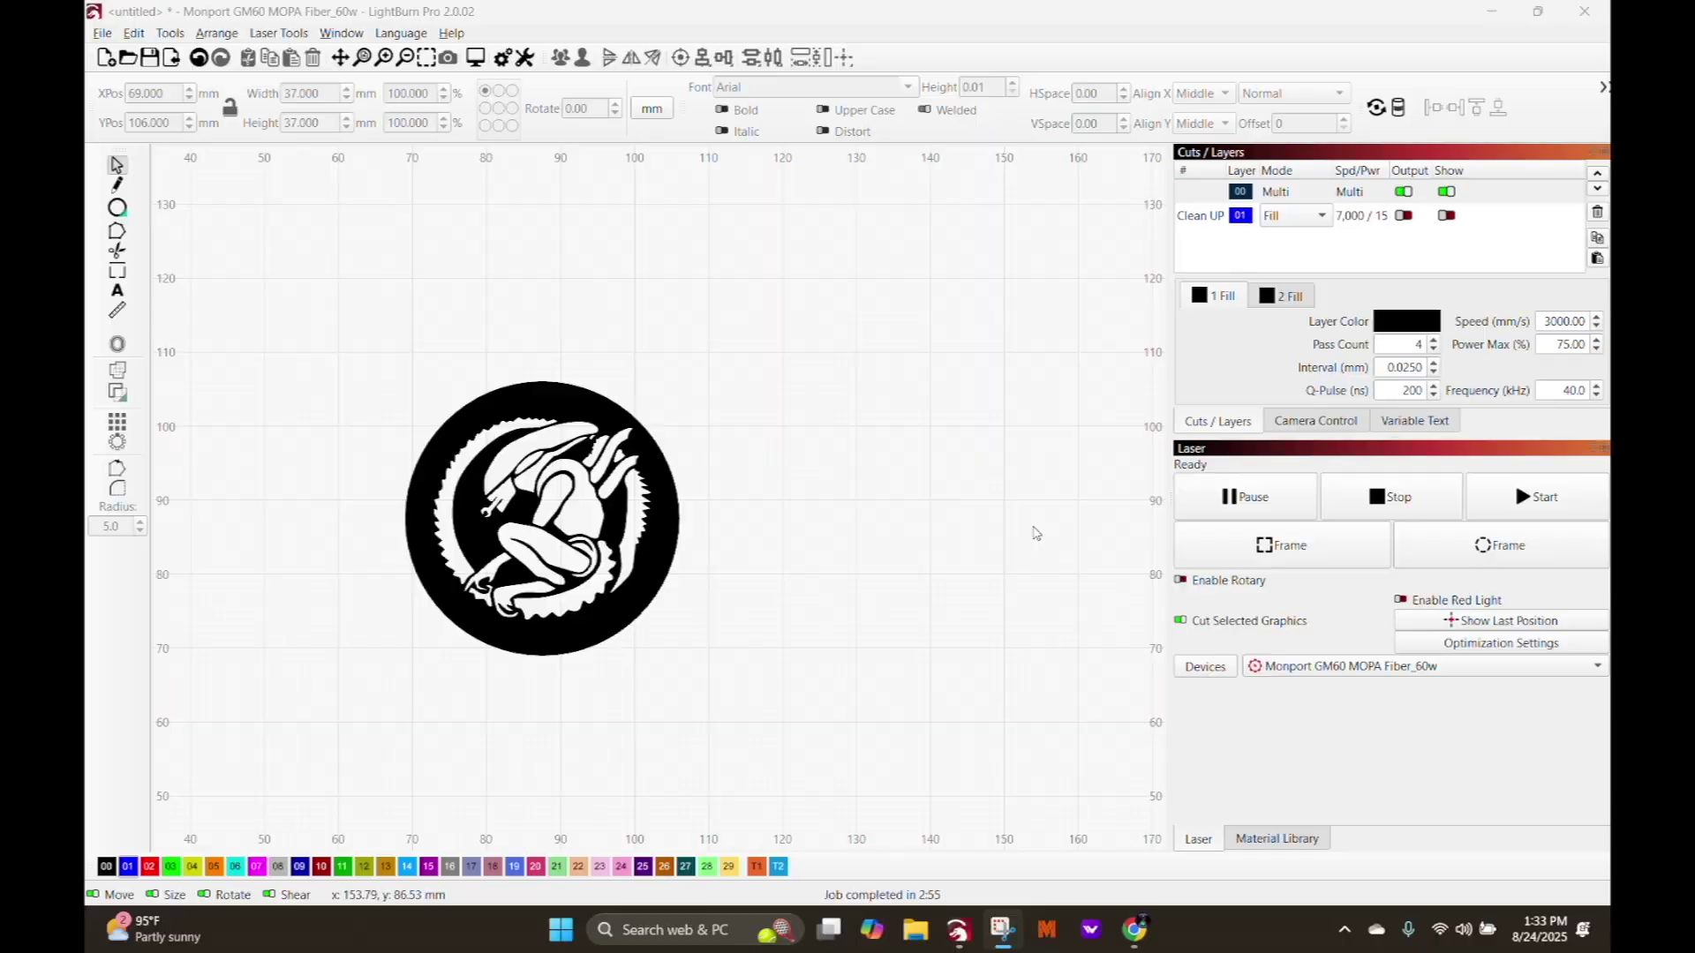
Show and output only the Clean UP layer, hide layer 00, and frame the blue circle
click(1446, 216)
click(1403, 215)
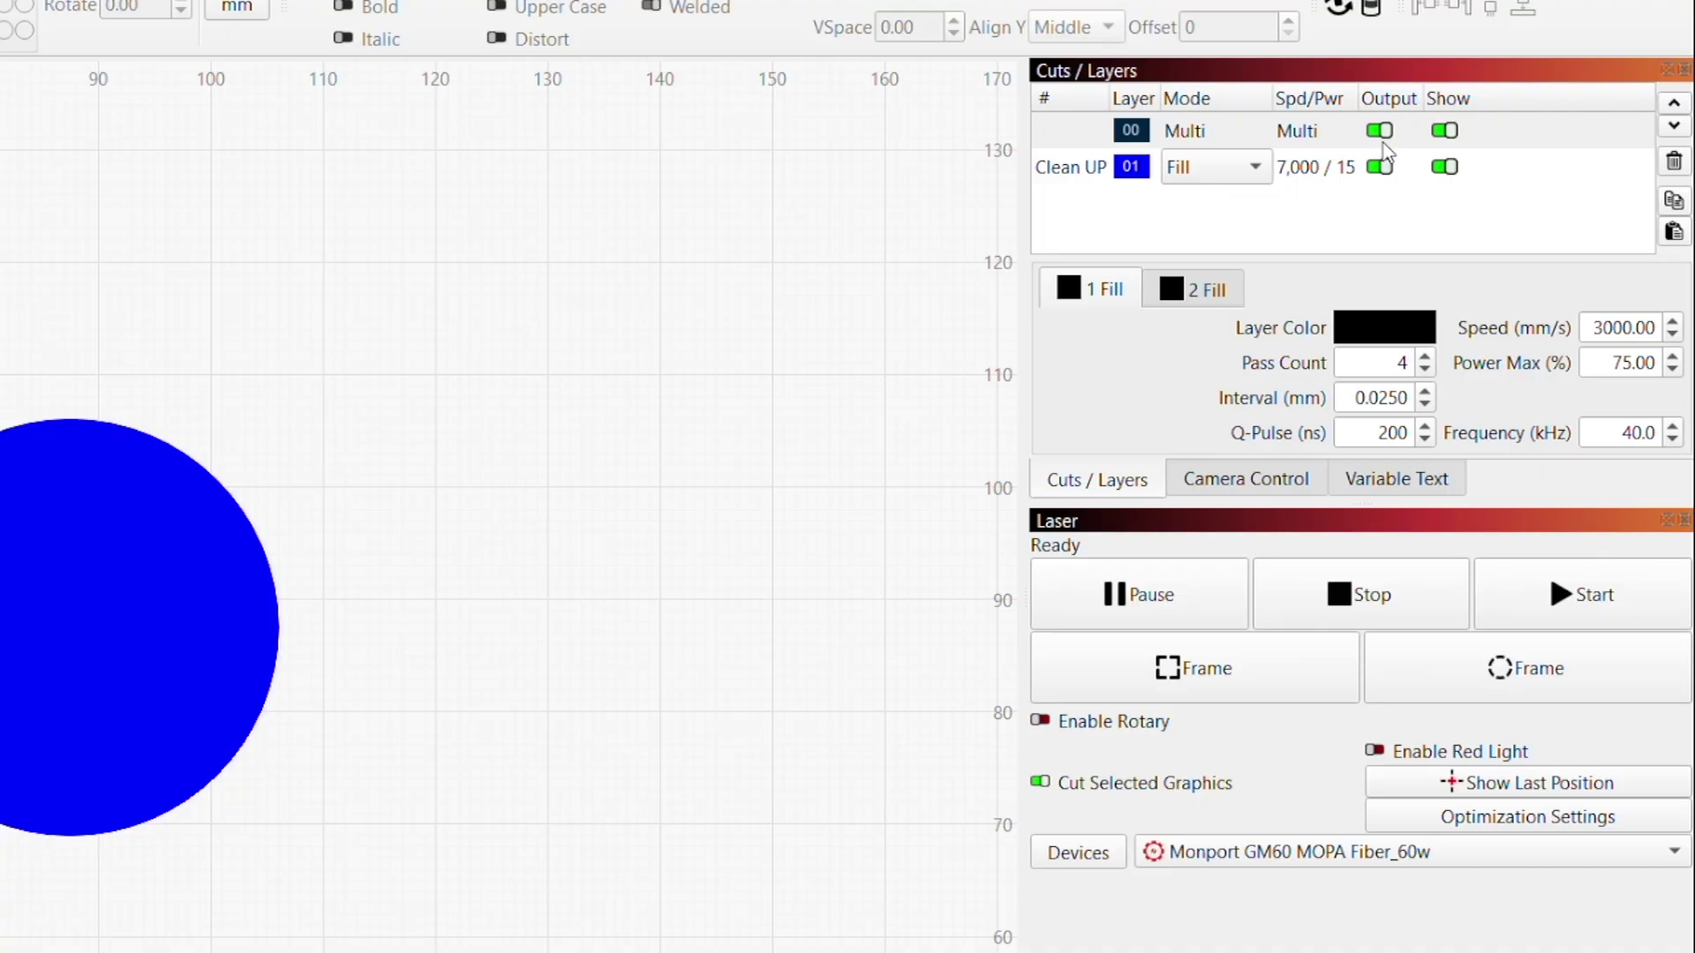
click(1380, 130)
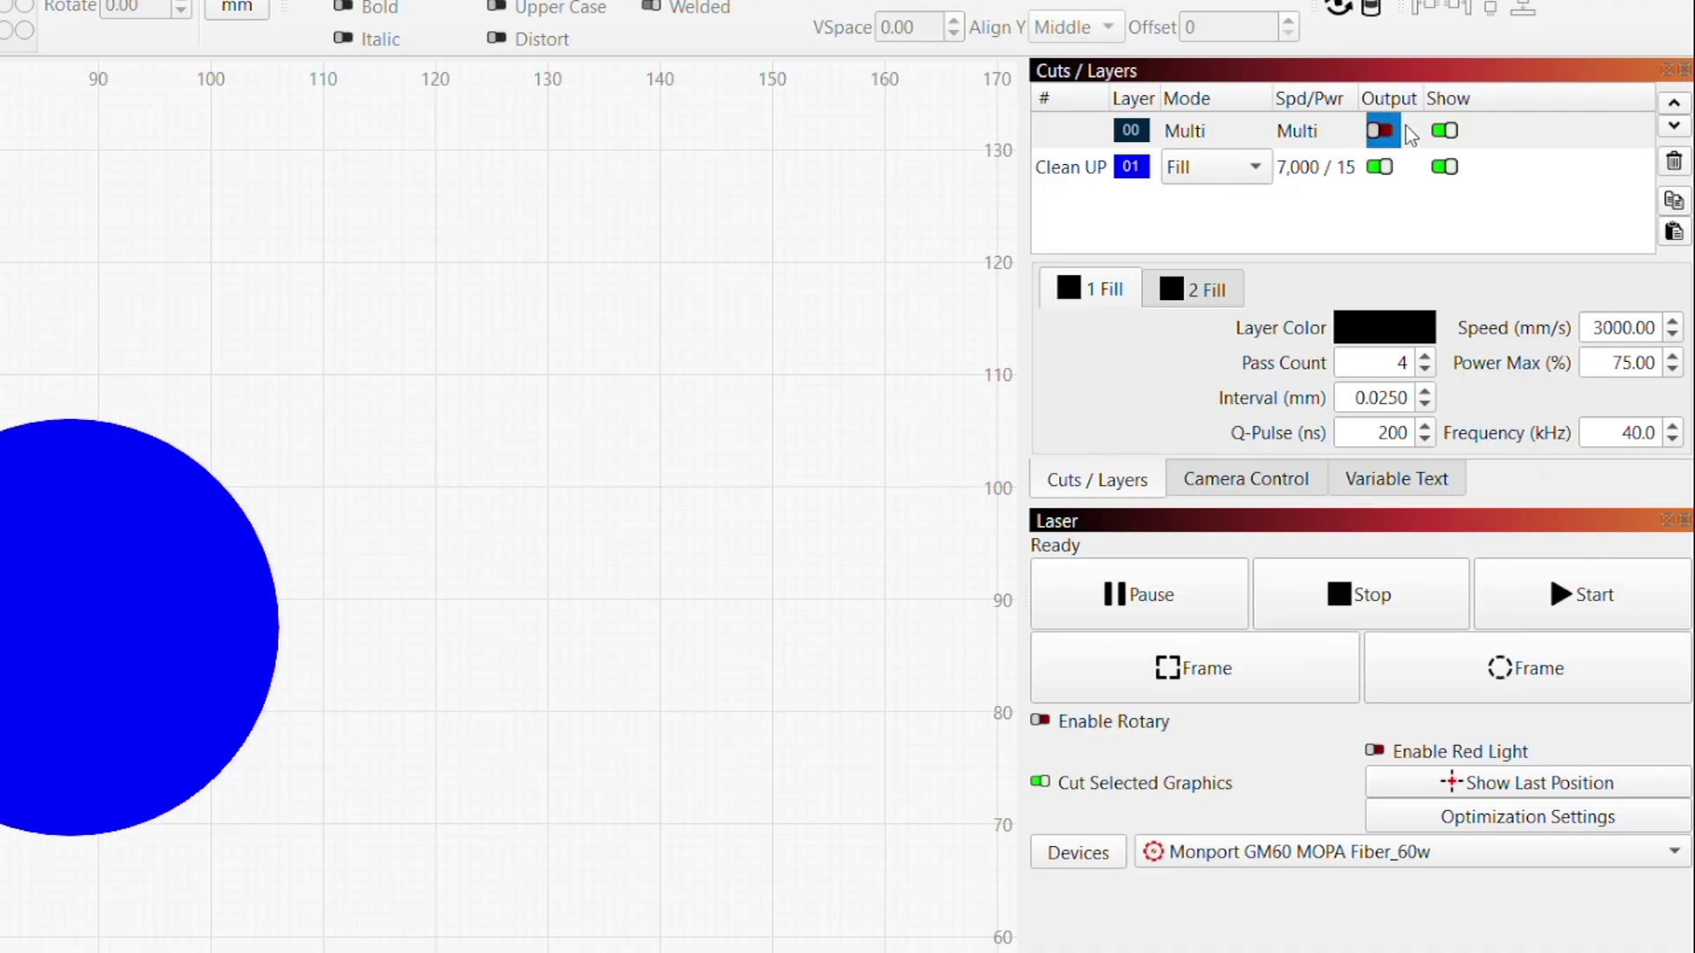
click(1445, 130)
click(227, 542)
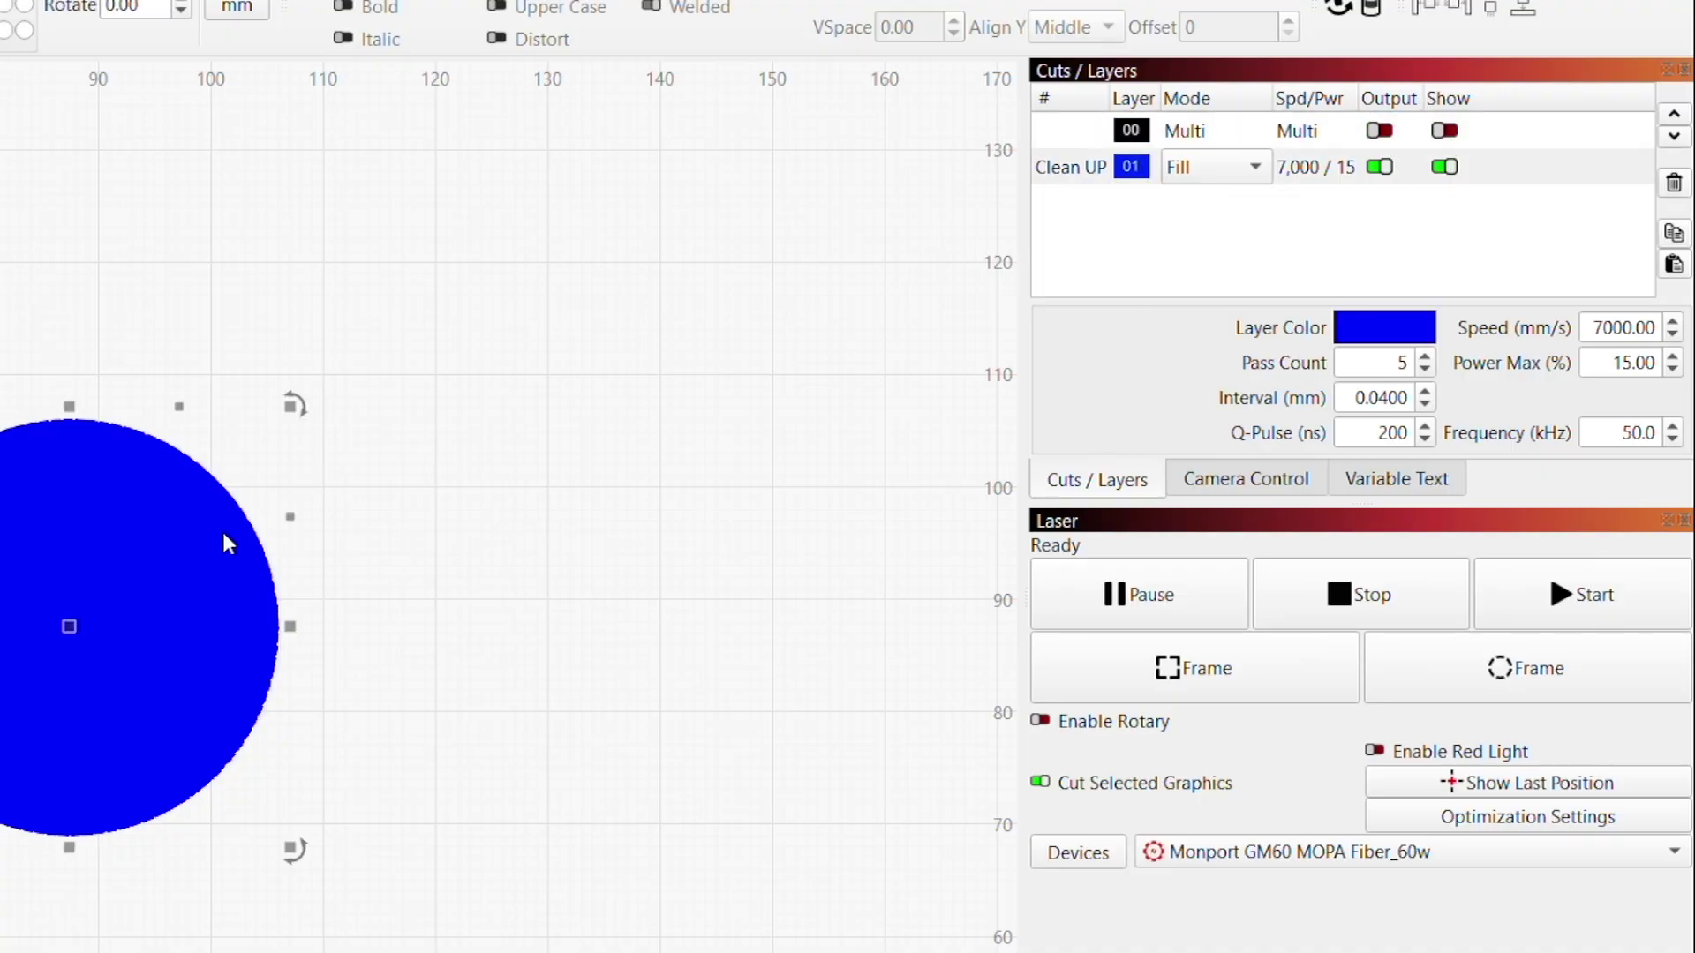
click(1176, 680)
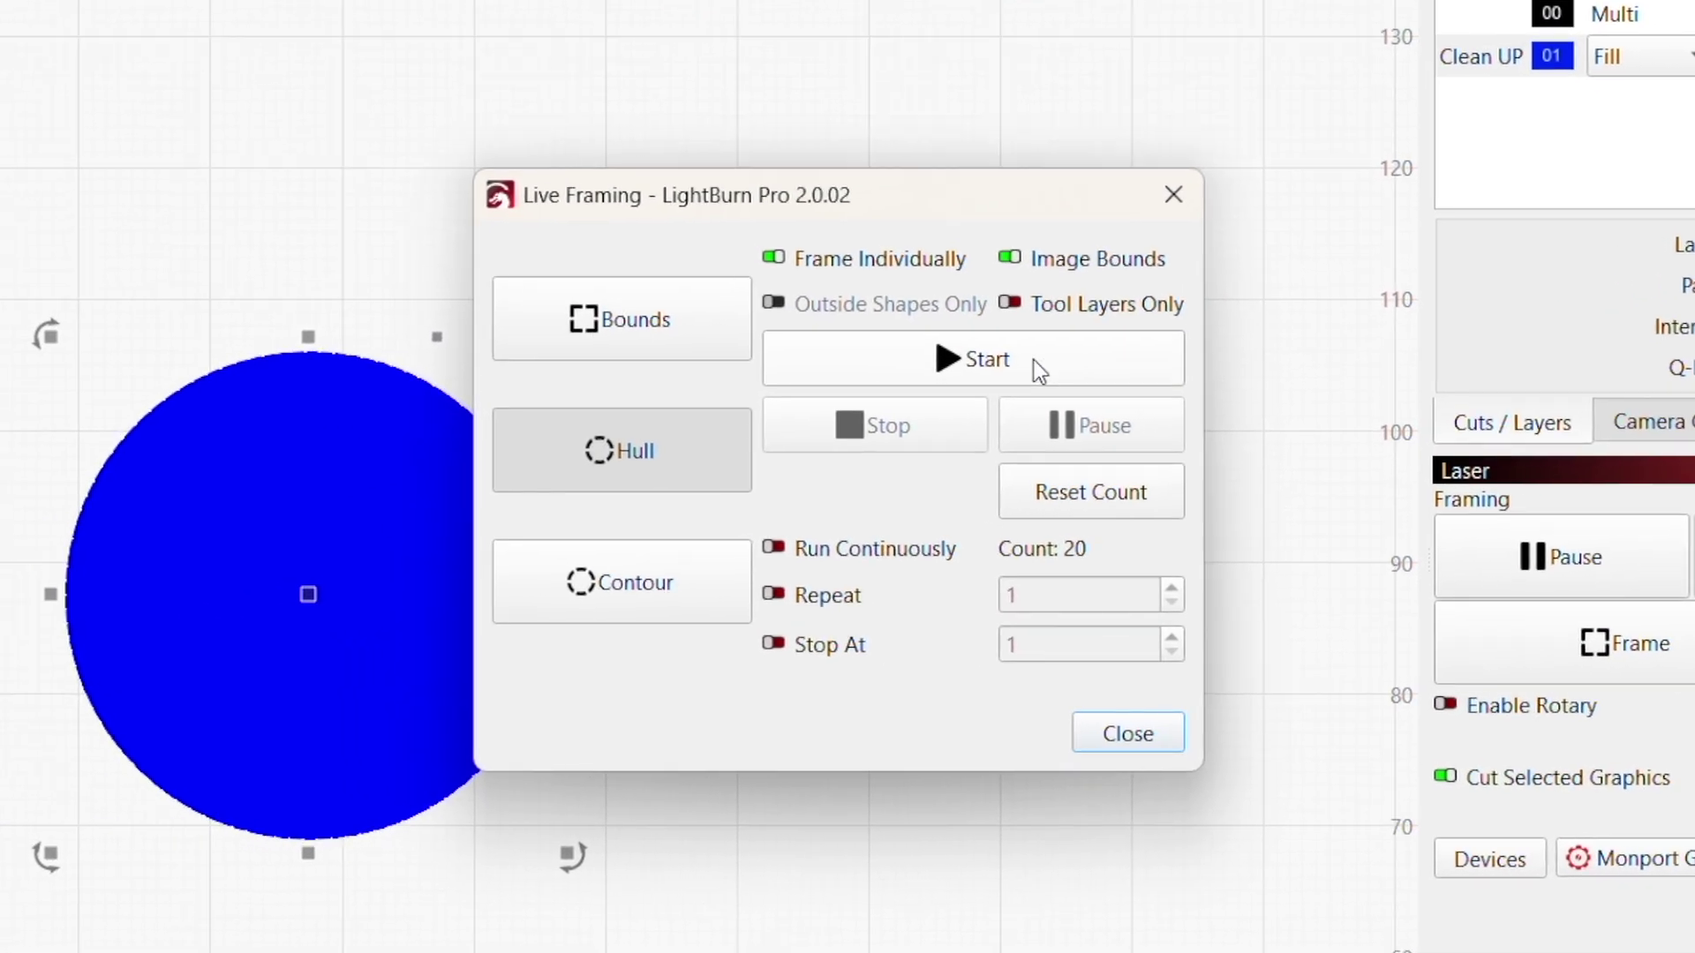